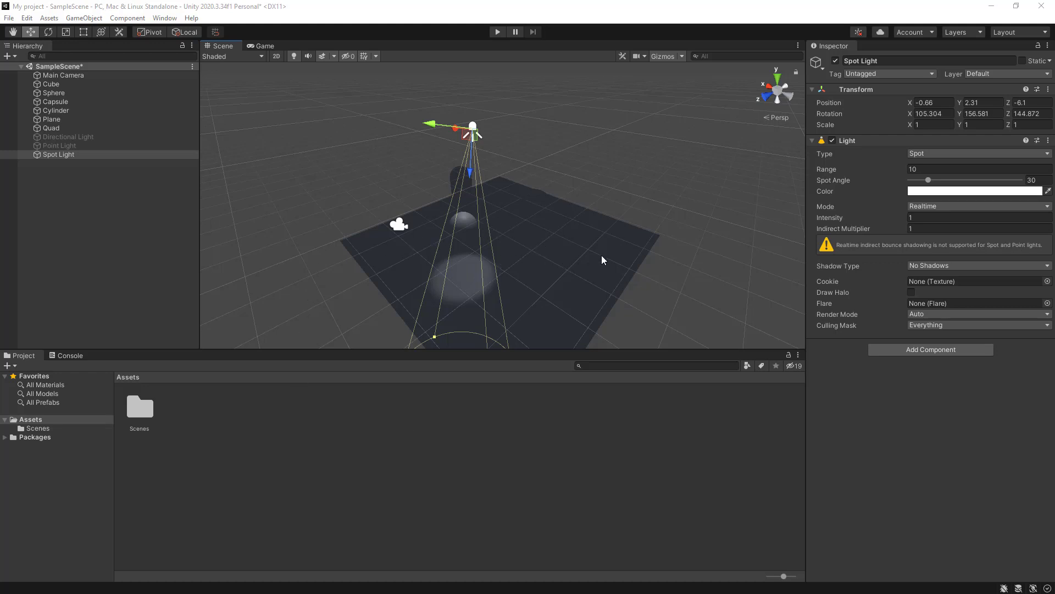
# - Deactivate the Spot Light object and activate the Directional Light object
pyautogui.keyDown('alt'); pyautogui.moveTo(603, 259); pyautogui.dragTo(521, 245); pyautogui.keyUp('alt')
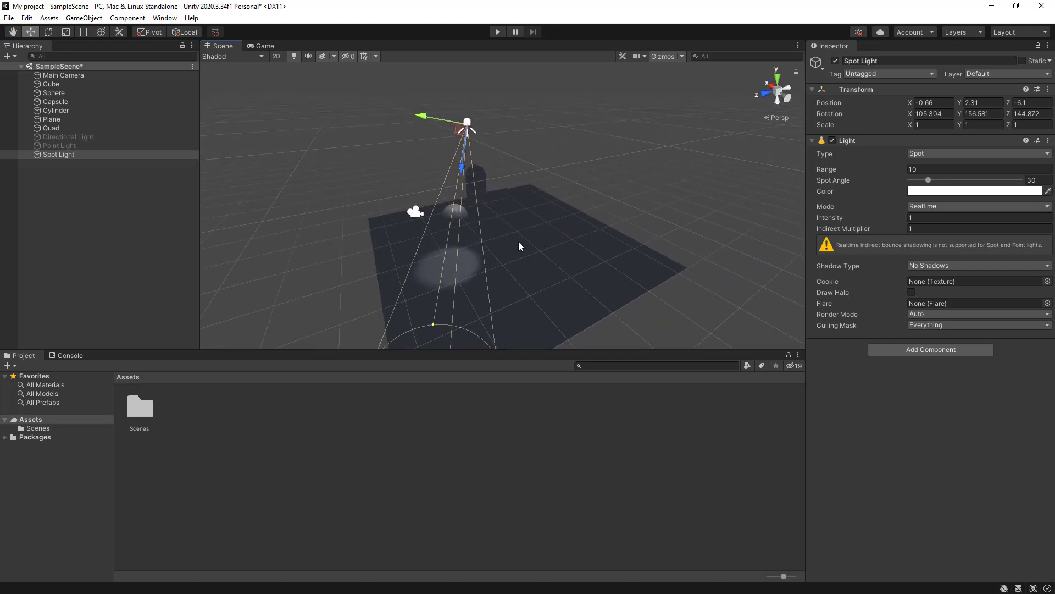
pyautogui.click(836, 60)
pyautogui.click(67, 137)
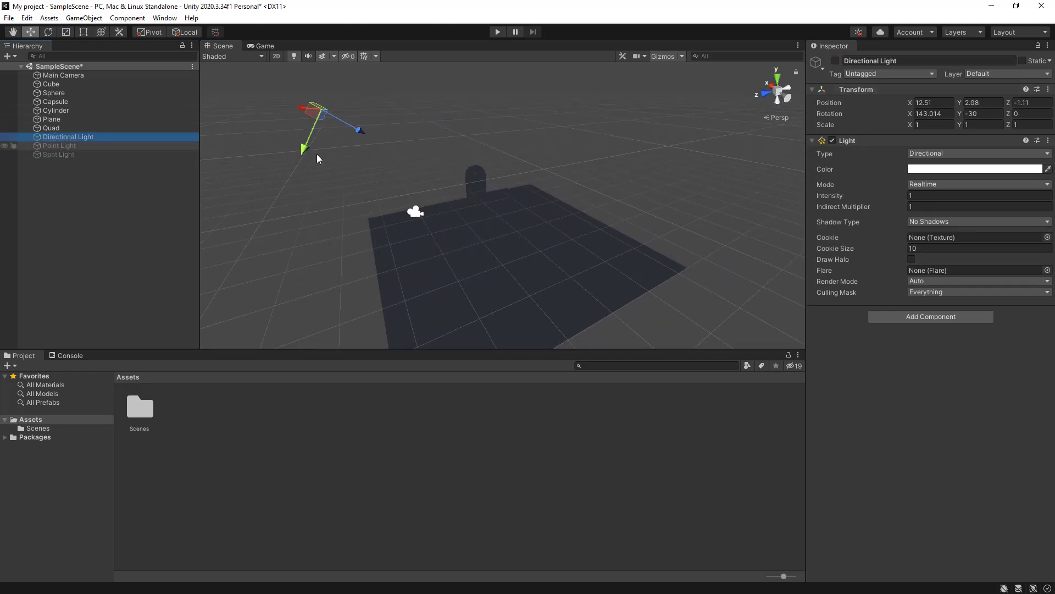
pyautogui.click(835, 61)
# - Inspect the sphere, capsule and cylinder on the plane under the directional lighting
pyautogui.keyDown('alt'); pyautogui.moveTo(617, 259); pyautogui.dragTo(563, 230); pyautogui.keyUp('alt')
pyautogui.click(466, 224)
pyautogui.click(457, 217)
pyautogui.click(484, 190)
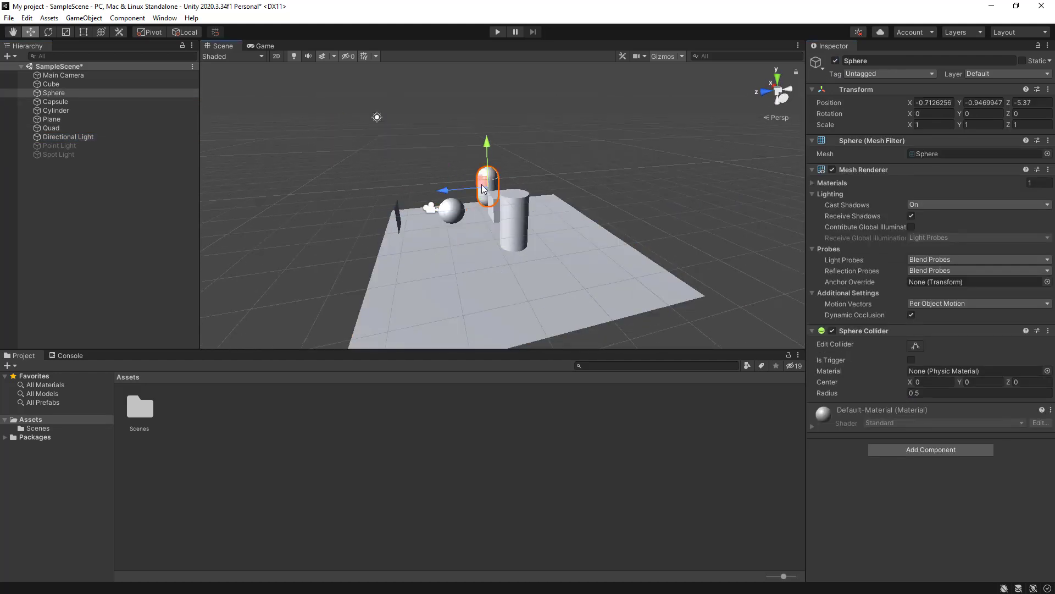
pyautogui.click(501, 215)
pyautogui.keyDown('alt'); pyautogui.moveTo(466, 274); pyautogui.dragTo(516, 280); pyautogui.keyUp('alt')
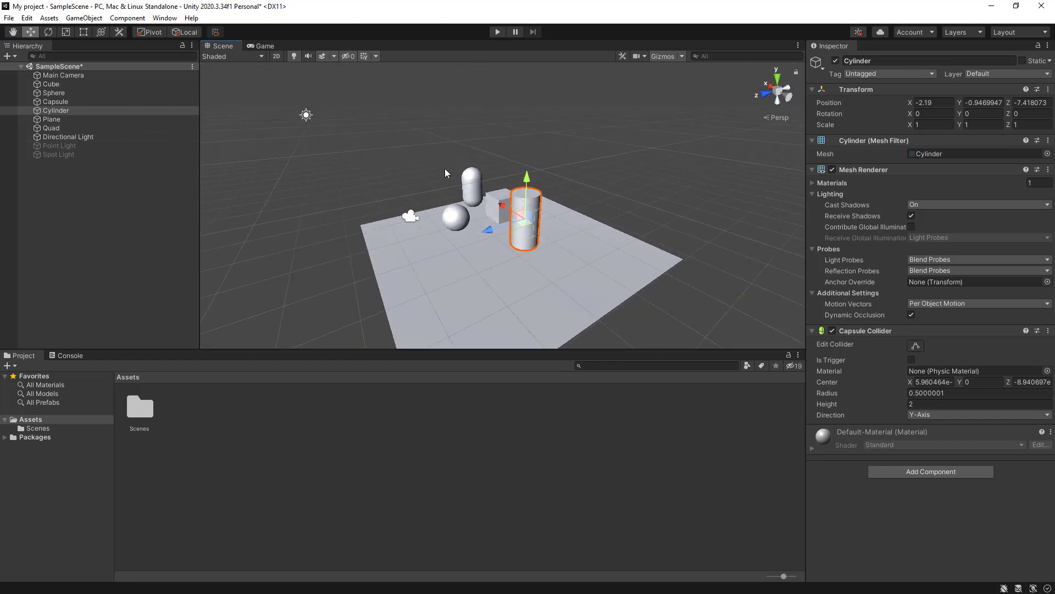
# - Adjust the Directional Light's X position to 12.19 and its X rotation to 137.1
pyautogui.click(306, 115)
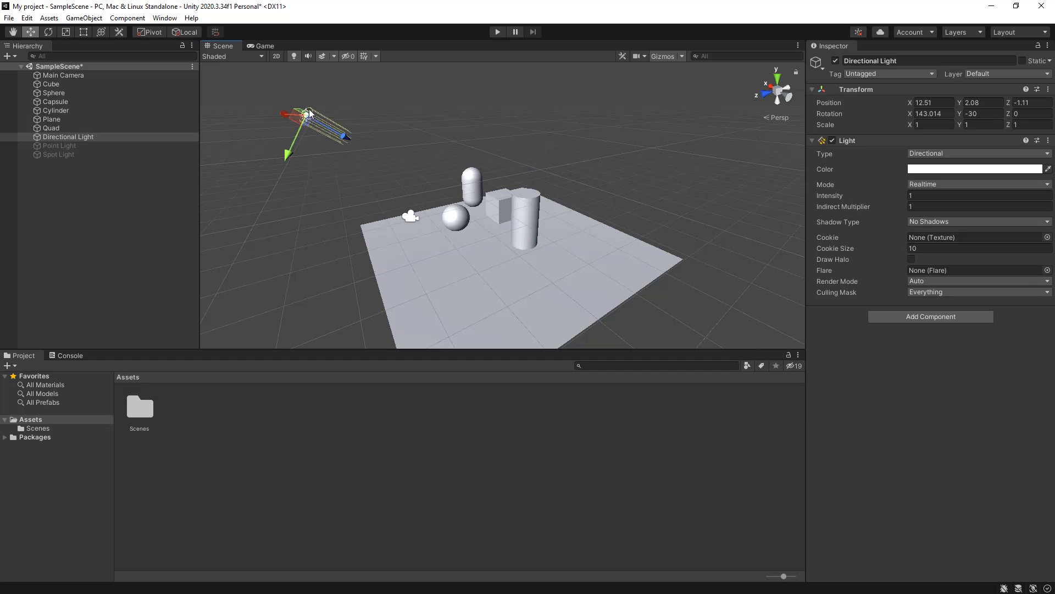
pyautogui.click(62, 144)
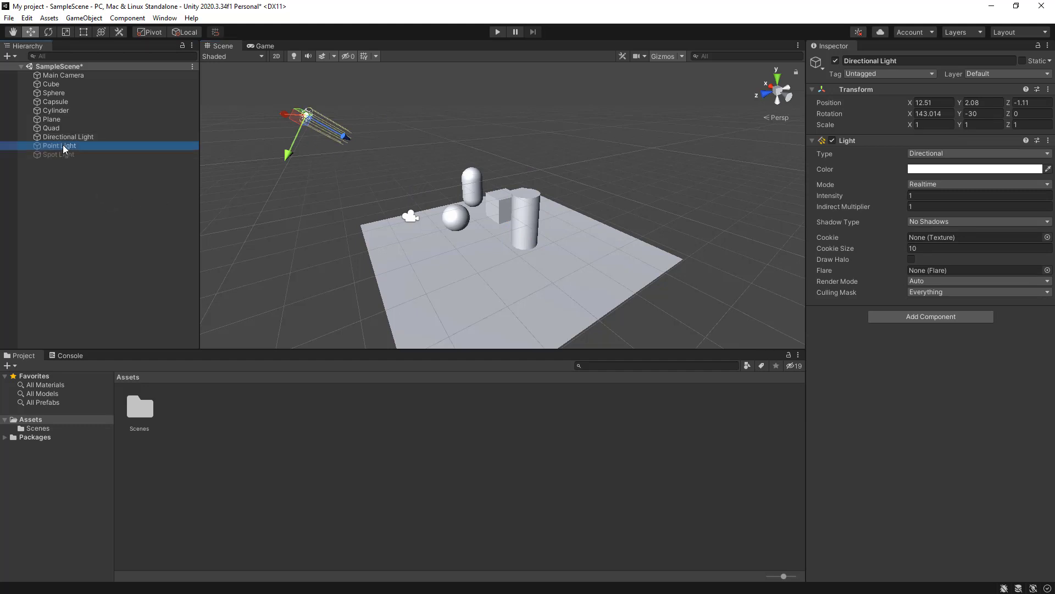
pyautogui.click(60, 154)
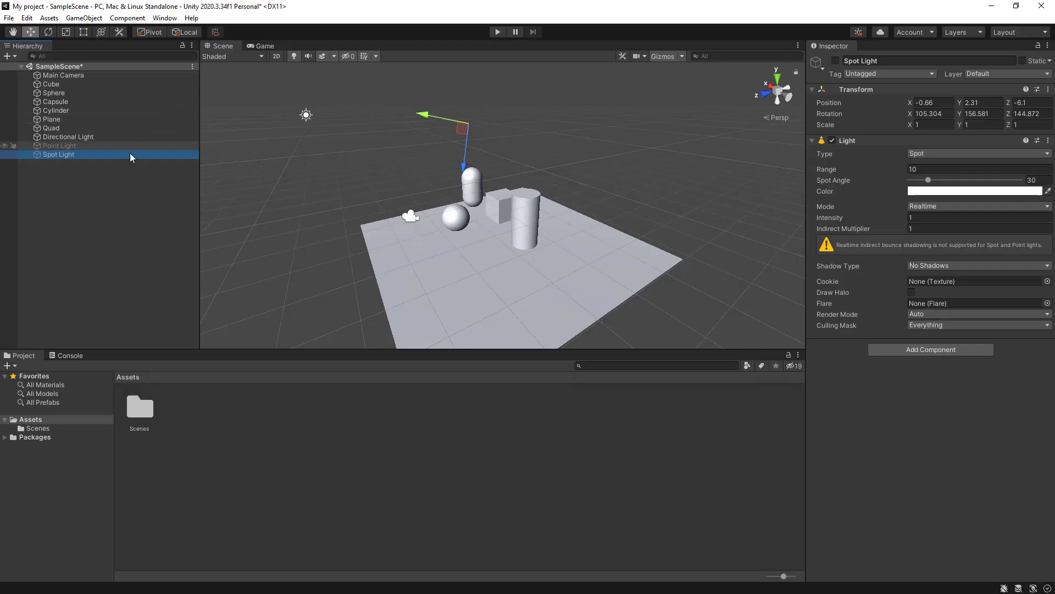
pyautogui.click(85, 136)
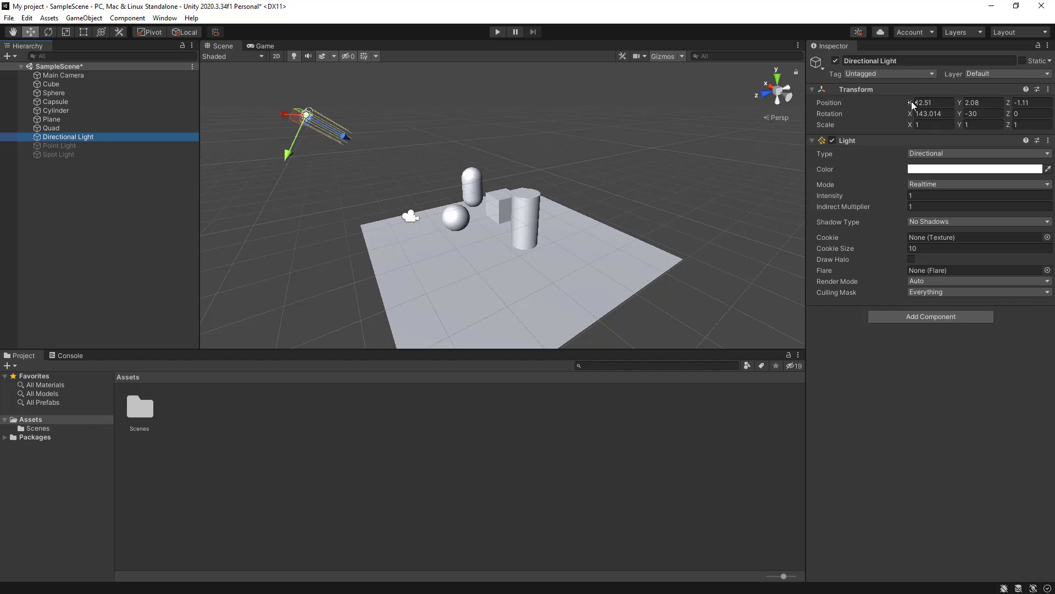
pyautogui.moveTo(911, 101)
pyautogui.mouseDown()
pyautogui.moveTo(932, 101)
pyautogui.moveTo(902, 103)
pyautogui.moveTo(960, 115)
pyautogui.moveTo(869, 114)
pyautogui.moveTo(941, 117)
pyautogui.moveTo(887, 122)
pyautogui.moveTo(916, 126)
pyautogui.mouseUp()
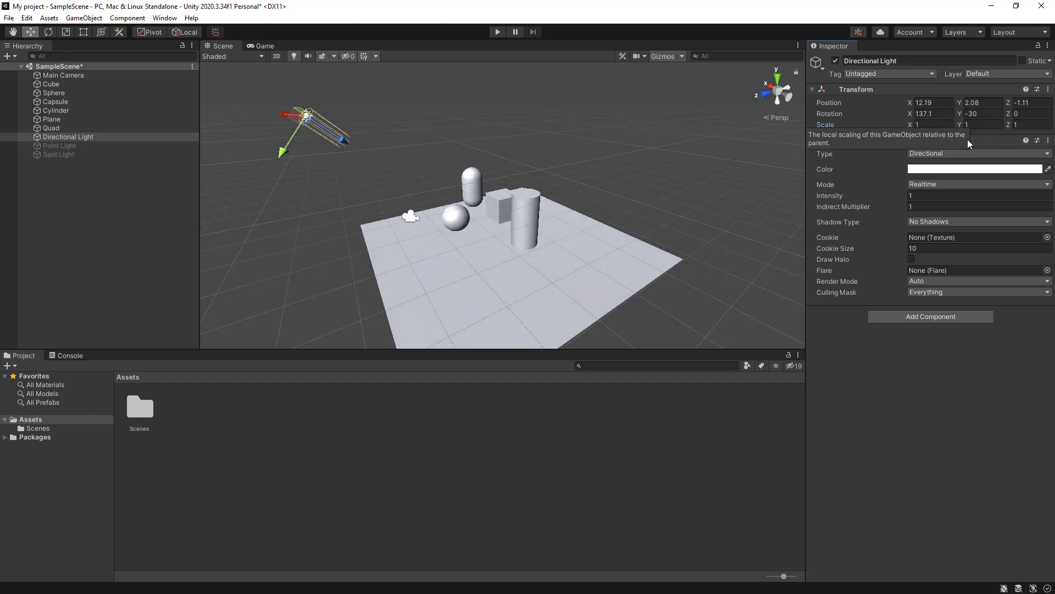
# - Toggle the Directional Light object off and on, and do the same with its Light component
pyautogui.click(836, 61)
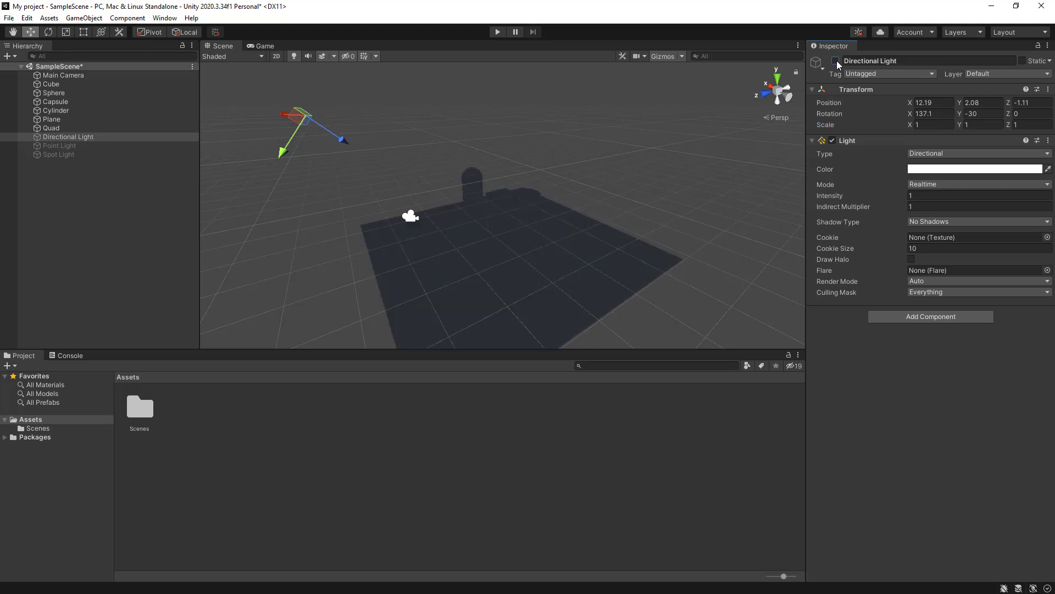
pyautogui.click(836, 61)
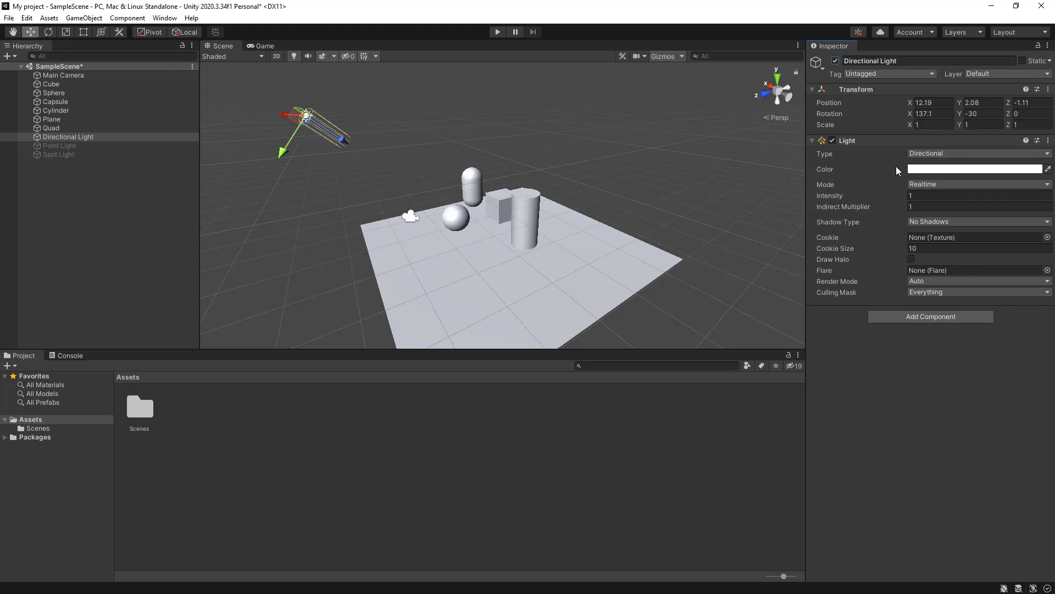
pyautogui.click(834, 141)
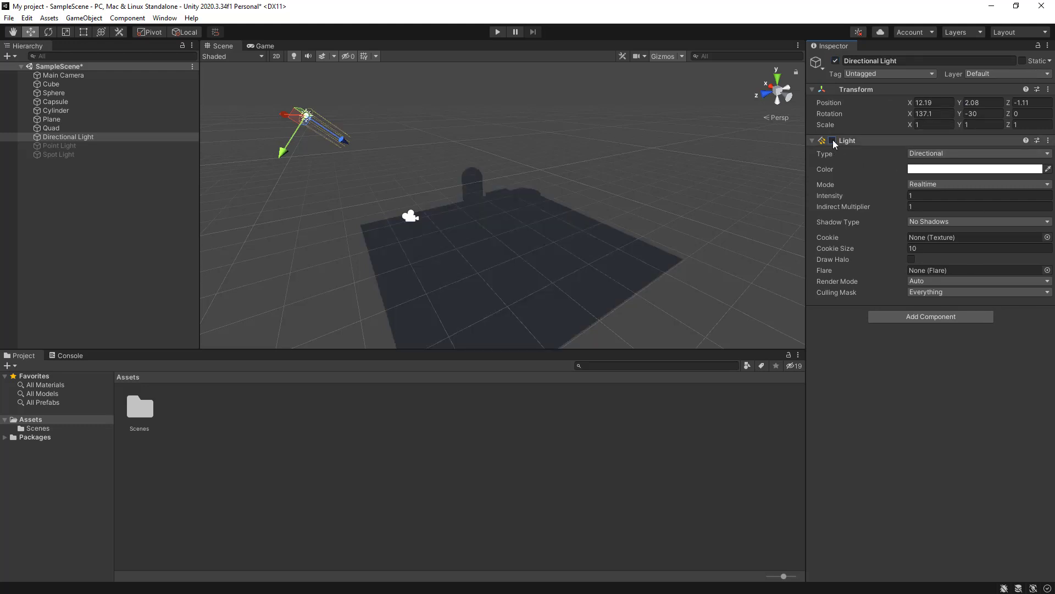
pyautogui.click(833, 141)
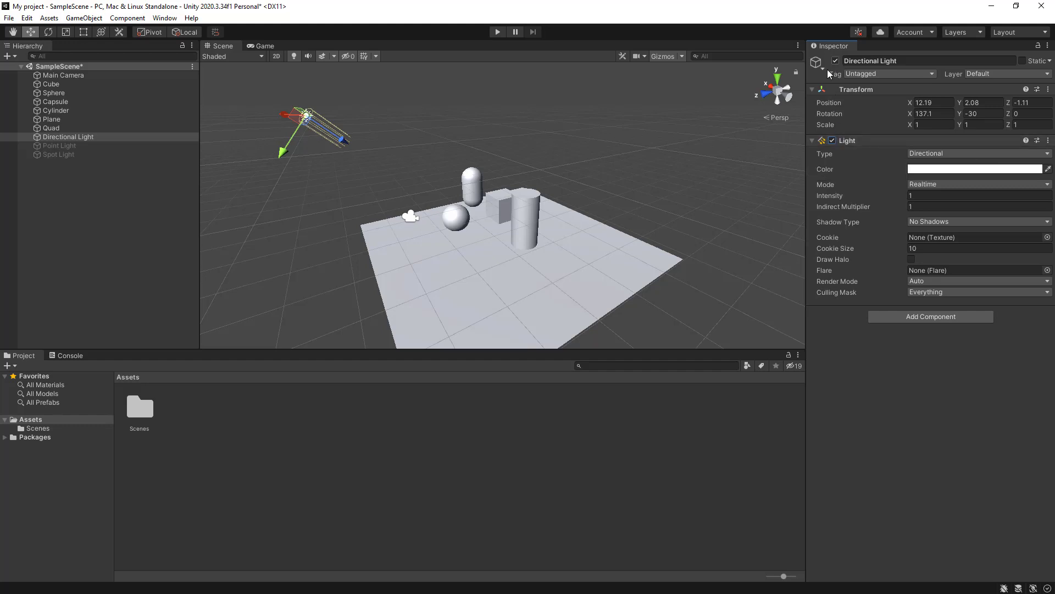
# - Delete the Directional Light from the scene and undo the deletion
pyautogui.click(51, 136)
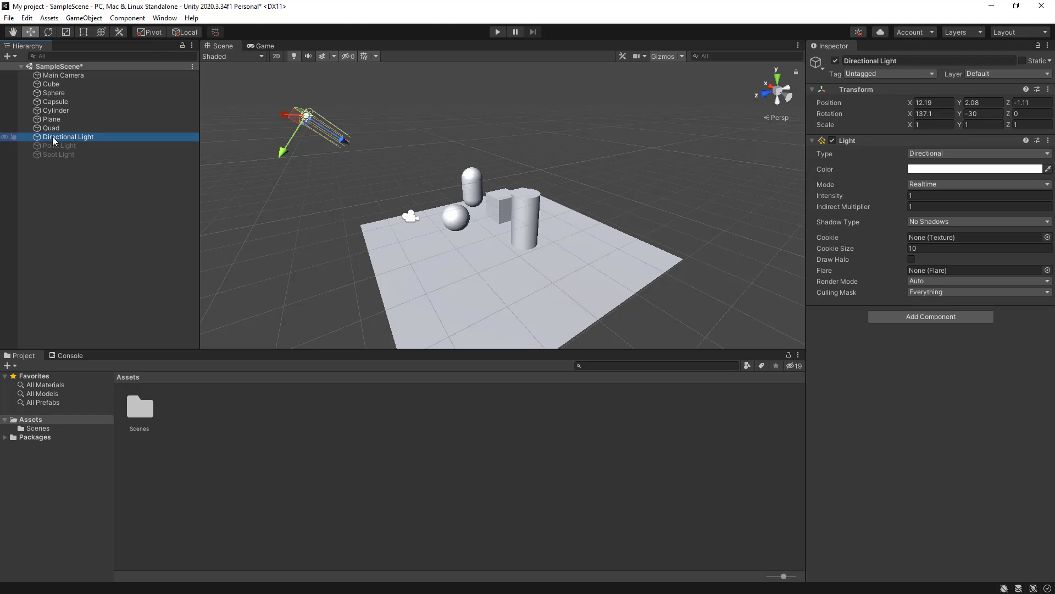
pyautogui.press('Delete')
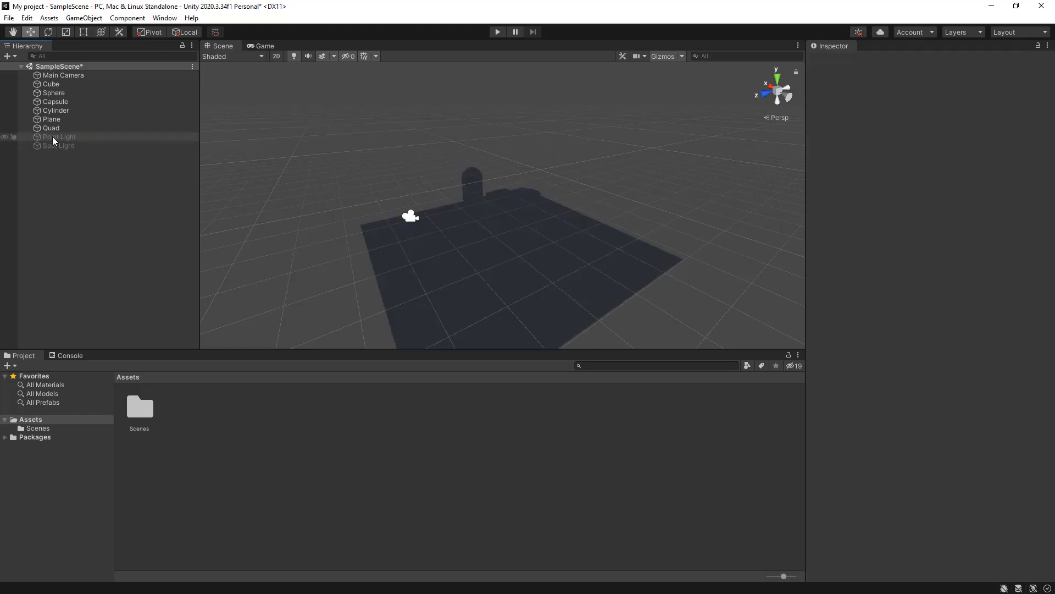
pyautogui.hotkey('ctrl', 'z')
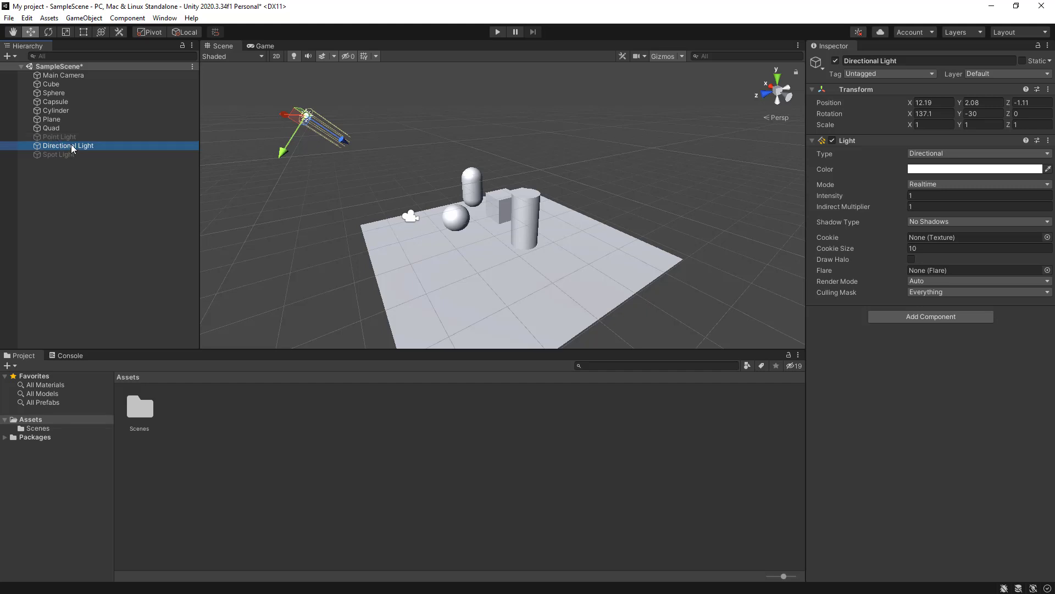
# - Deactivate the Directional Light object, reactivate it, and select it in the scene
pyautogui.click(71, 144)
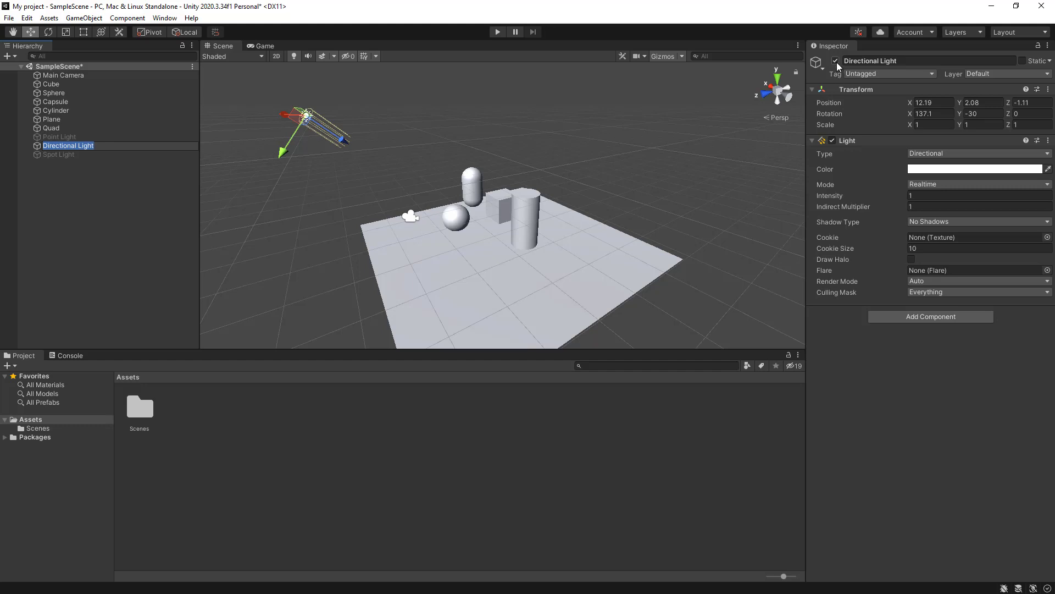
pyautogui.click(836, 60)
pyautogui.click(681, 186)
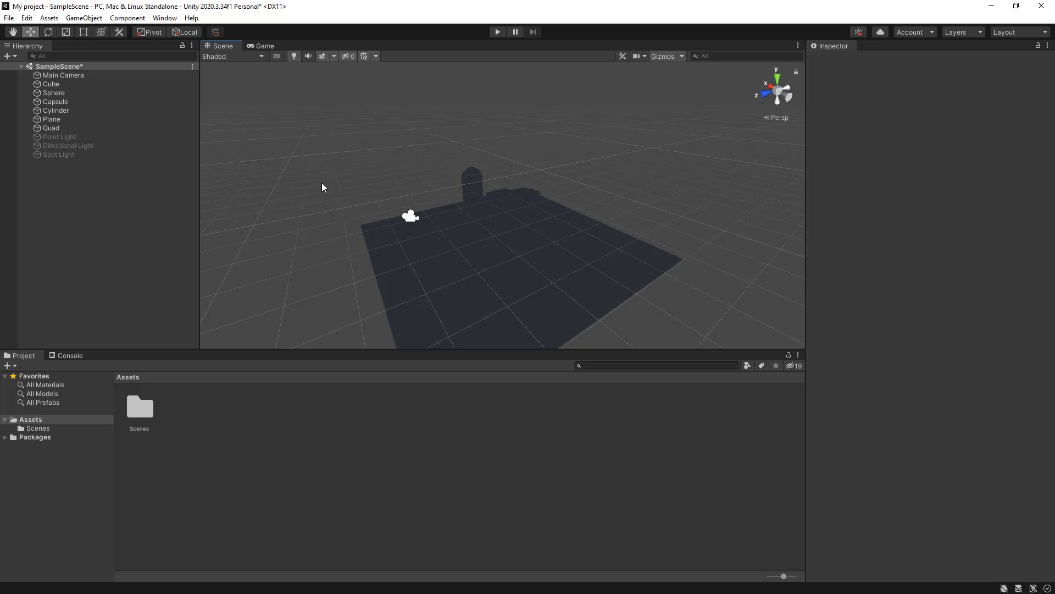
pyautogui.moveTo(311, 93); pyautogui.dragTo(433, 165)
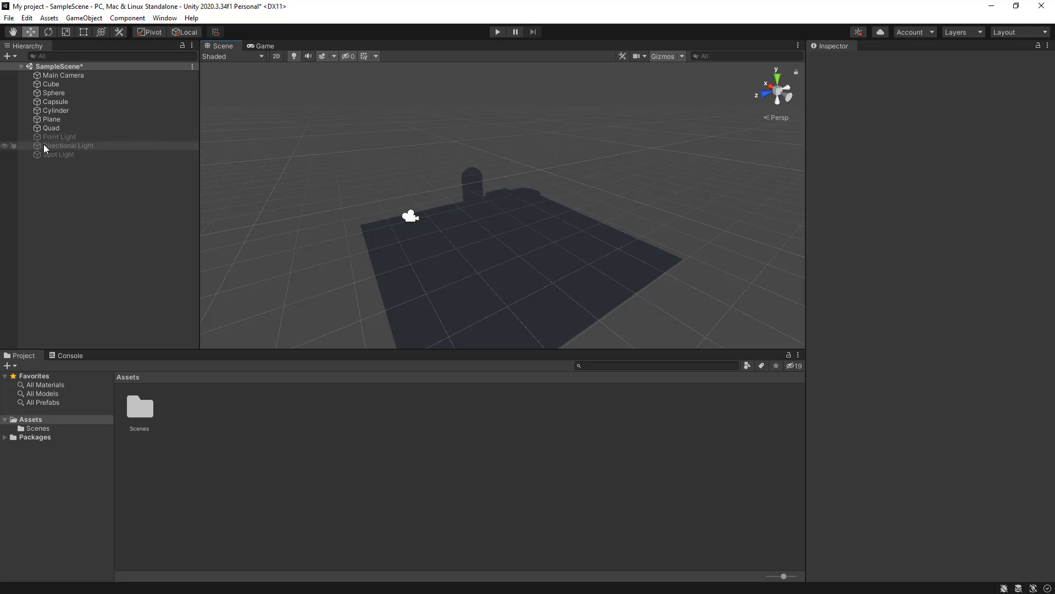
pyautogui.click(74, 147)
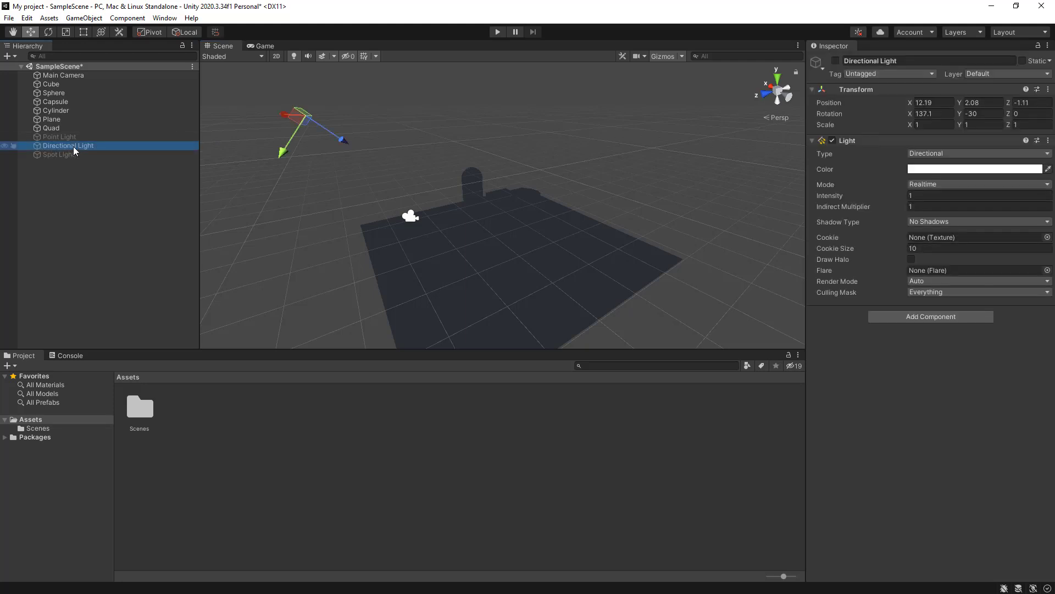
pyautogui.click(836, 60)
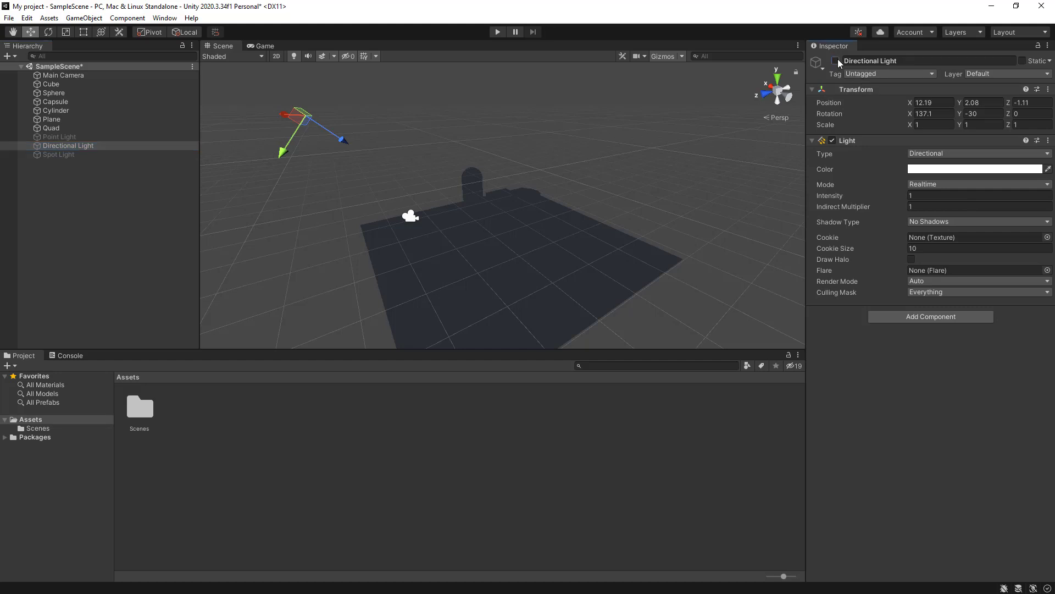
pyautogui.click(664, 156)
pyautogui.click(309, 114)
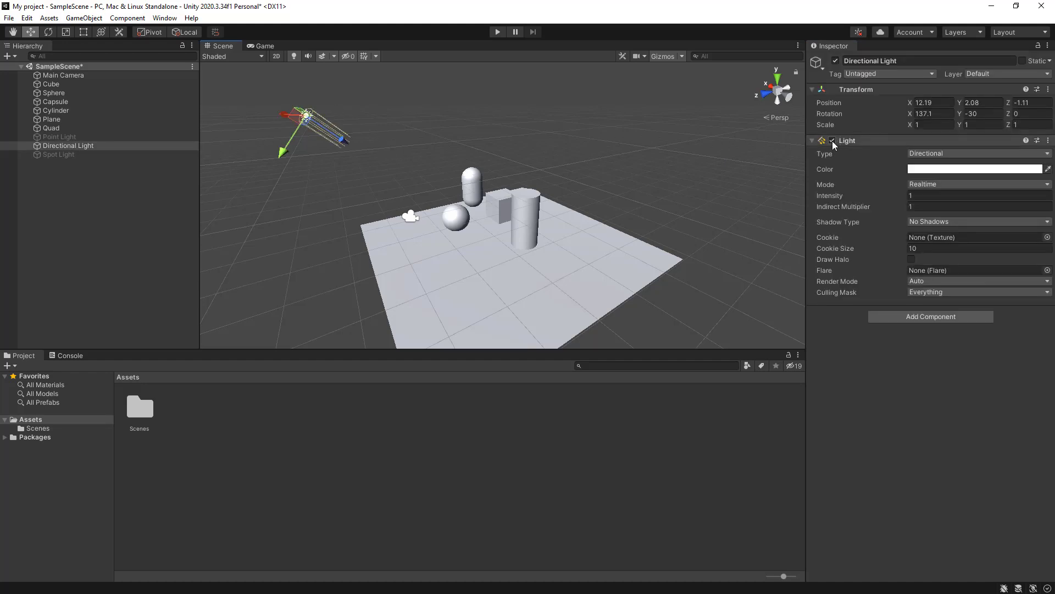
# - Disable both the Light component and the Directional Light object, and re-enable both
pyautogui.click(833, 140)
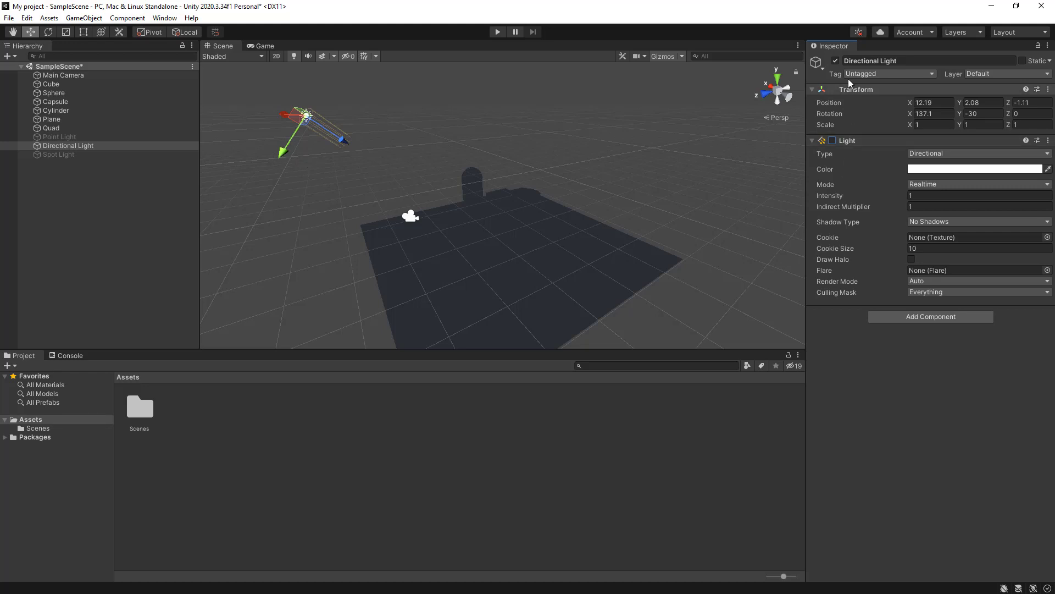
pyautogui.click(837, 60)
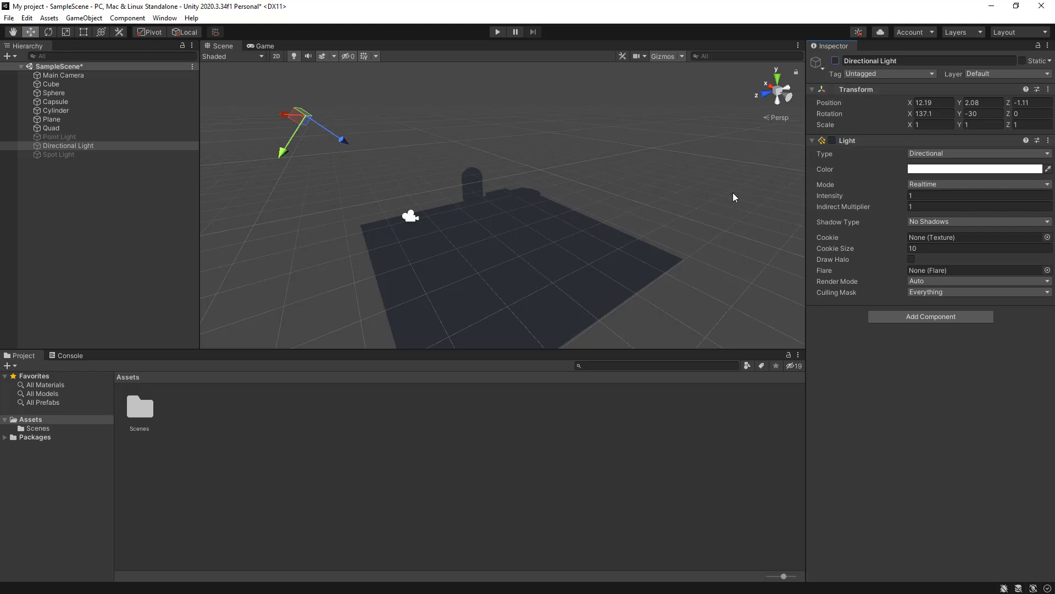
pyautogui.click(836, 61)
pyautogui.click(832, 141)
# - Deactivate the existing Directional Light and add a second directional light to the scene
pyautogui.keyDown('alt'); pyautogui.moveTo(620, 299); pyautogui.dragTo(577, 283); pyautogui.keyUp('alt')
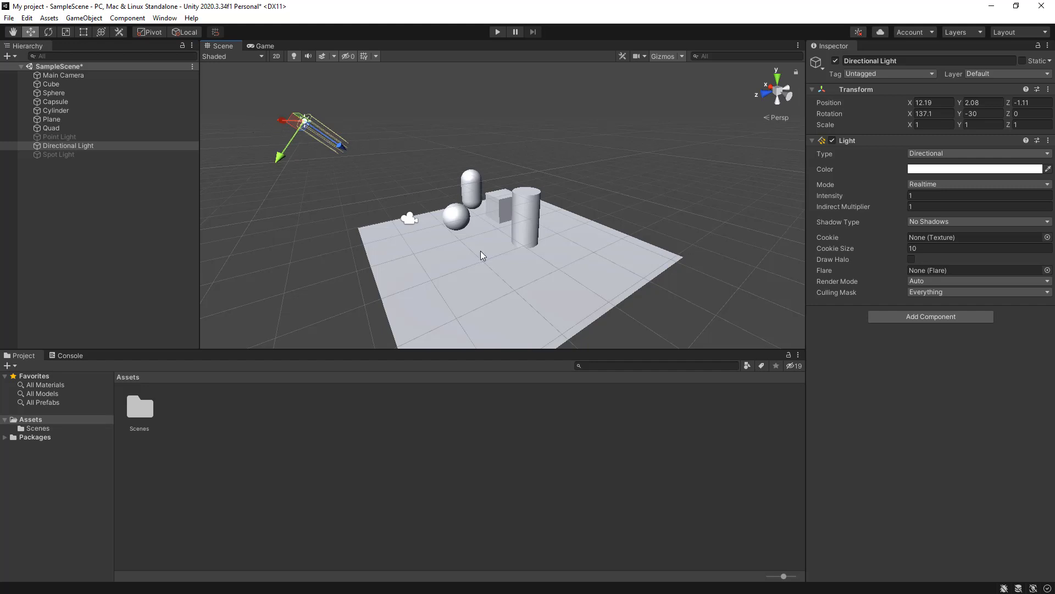
pyautogui.moveTo(506, 265)
pyautogui.keyDown('alt'); pyautogui.mouseDown()
pyautogui.moveTo(613, 222)
pyautogui.moveTo(497, 266)
pyautogui.mouseUp(); pyautogui.keyUp('alt')
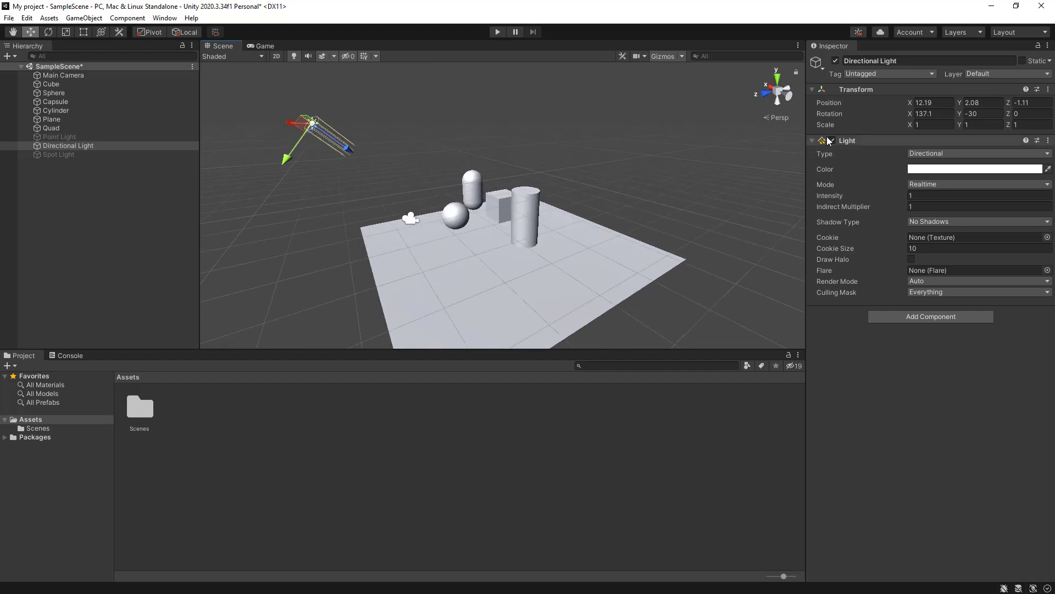
pyautogui.click(836, 61)
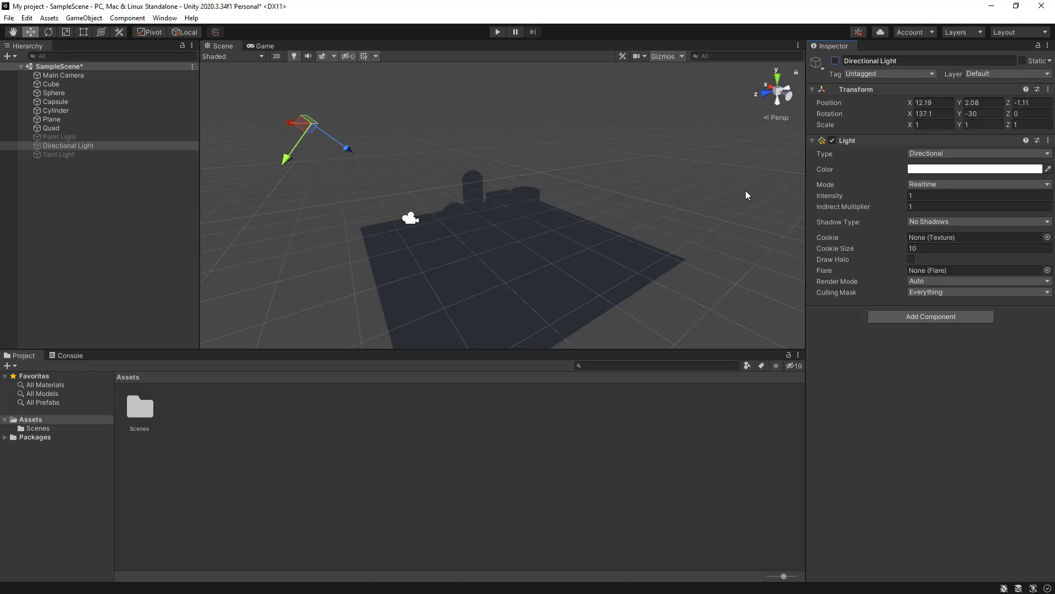
pyautogui.click(84, 18)
pyautogui.moveTo(122, 102)
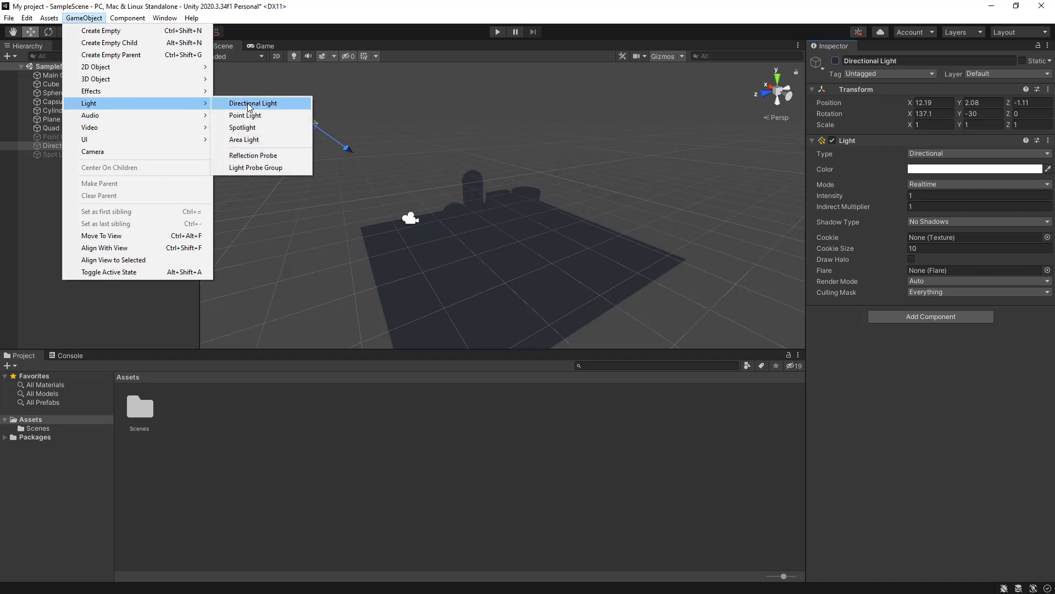
pyautogui.click(248, 102)
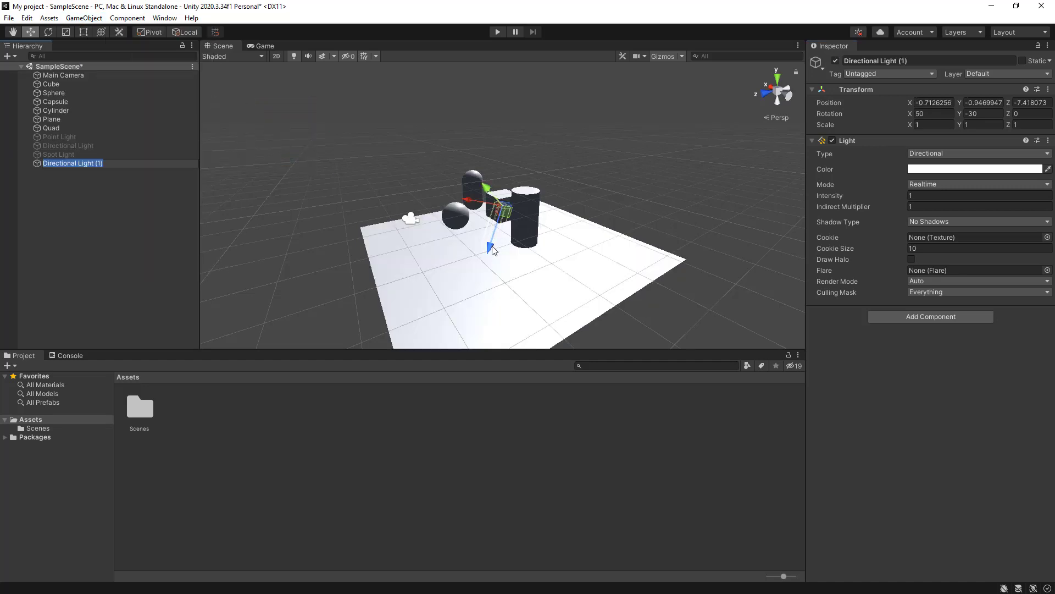
# - Move the new directional light to about (-3.48, 1.51, -11.39) and rotate it to about (19.3, 21.4, 49.6)
pyautogui.moveTo(493, 245); pyautogui.dragTo(596, 144)
pyautogui.press('e')
pyautogui.moveTo(661, 177); pyautogui.dragTo(588, 192)
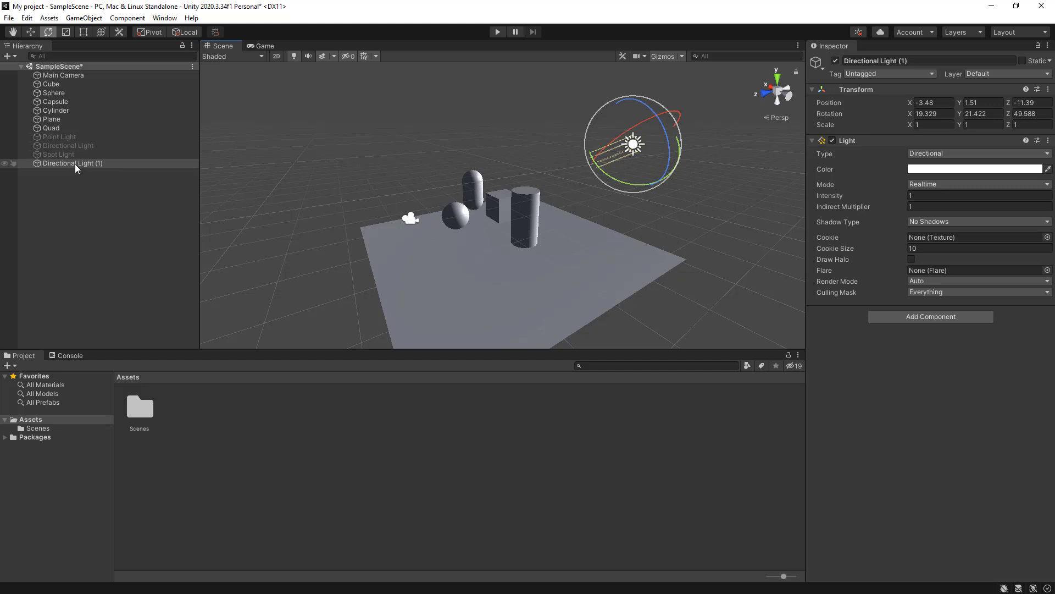
# - Reactivate the original Directional Light and compare the settings of both directional lights
pyautogui.click(54, 145)
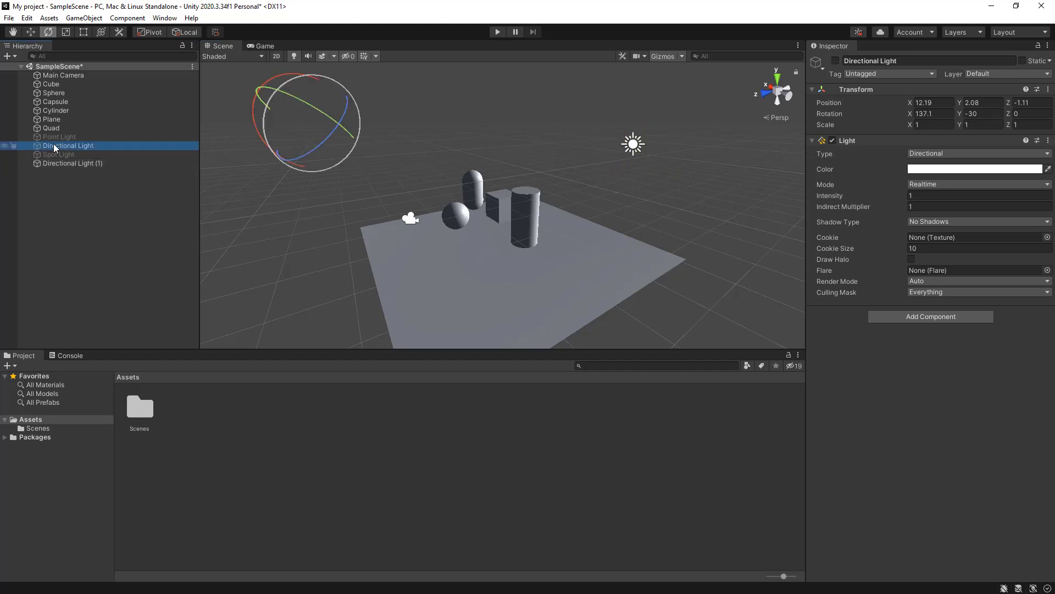
pyautogui.click(835, 61)
pyautogui.click(640, 145)
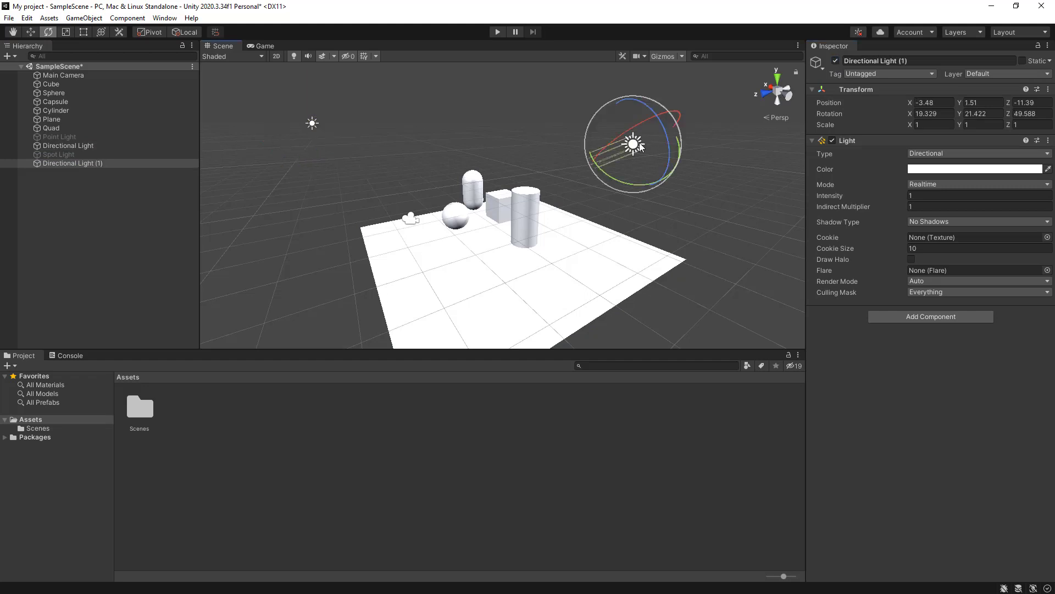
pyautogui.click(312, 124)
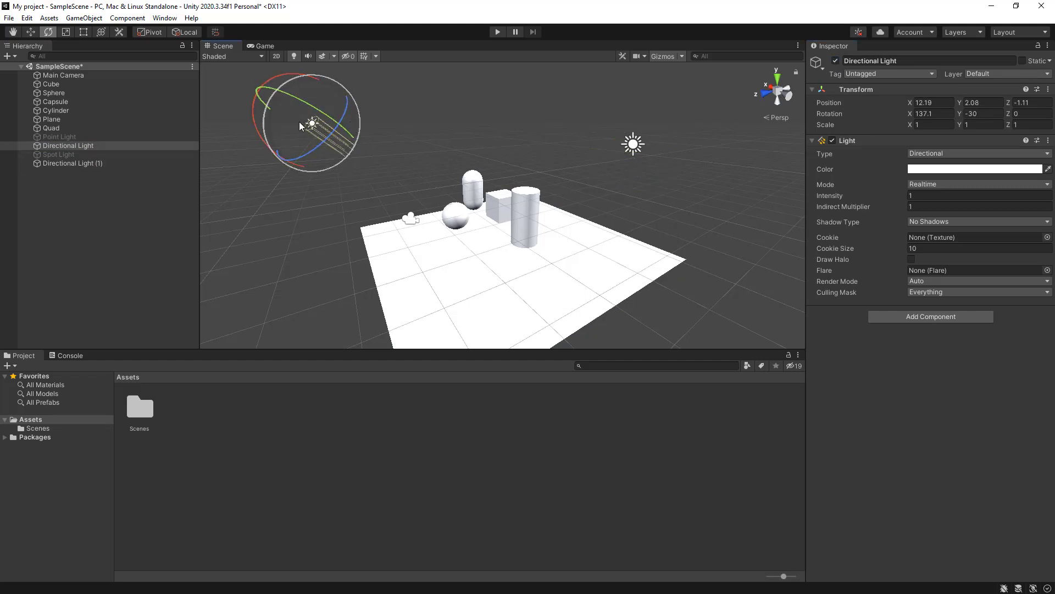
# - Toggle the original Directional Light off and on to compare the lighting, and select the second directional light
pyautogui.click(835, 61)
pyautogui.moveTo(687, 264)
pyautogui.keyDown('alt'); pyautogui.mouseDown()
pyautogui.moveTo(479, 251)
pyautogui.moveTo(565, 245)
pyautogui.moveTo(676, 274)
pyautogui.mouseUp(); pyautogui.keyUp('alt')
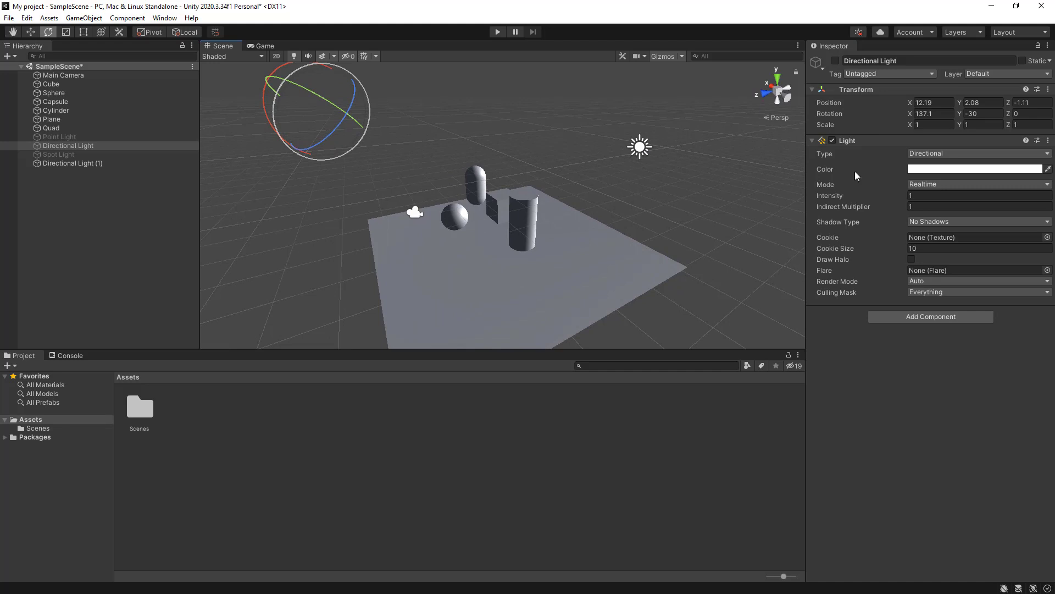
pyautogui.click(835, 60)
pyautogui.click(640, 146)
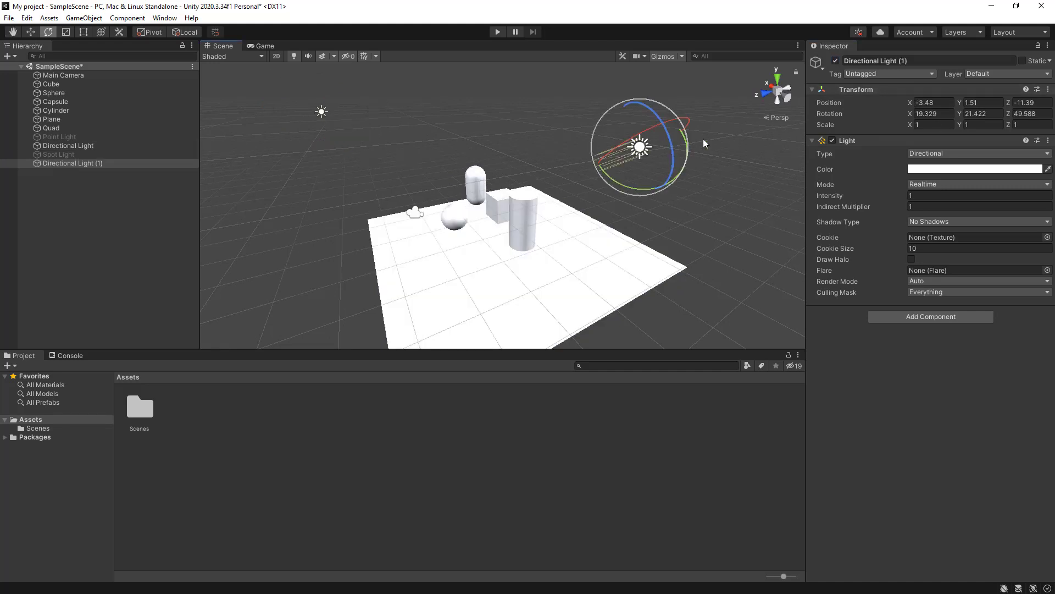
# - Toggle the second directional light off and on to compare the scene lighting, and leave it deactivated
pyautogui.click(835, 61)
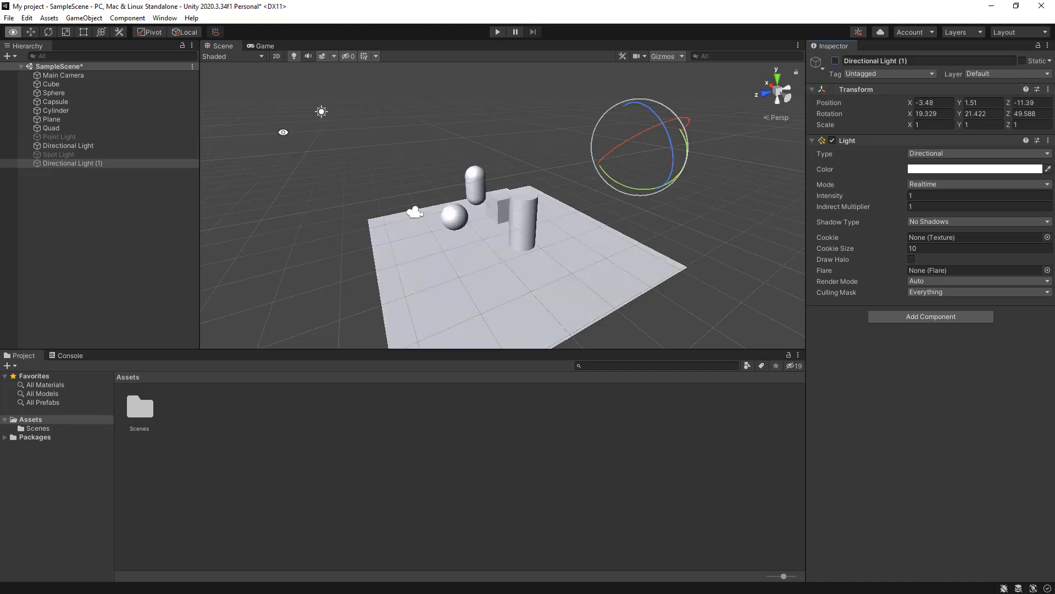
pyautogui.moveTo(284, 132)
pyautogui.keyDown('alt'); pyautogui.mouseDown()
pyautogui.moveTo(403, 166)
pyautogui.moveTo(523, 80)
pyautogui.moveTo(361, 143)
pyautogui.moveTo(167, 133)
pyautogui.moveTo(290, 137)
pyautogui.moveTo(278, 136)
pyautogui.mouseUp(); pyautogui.keyUp('alt')
pyautogui.click(836, 62)
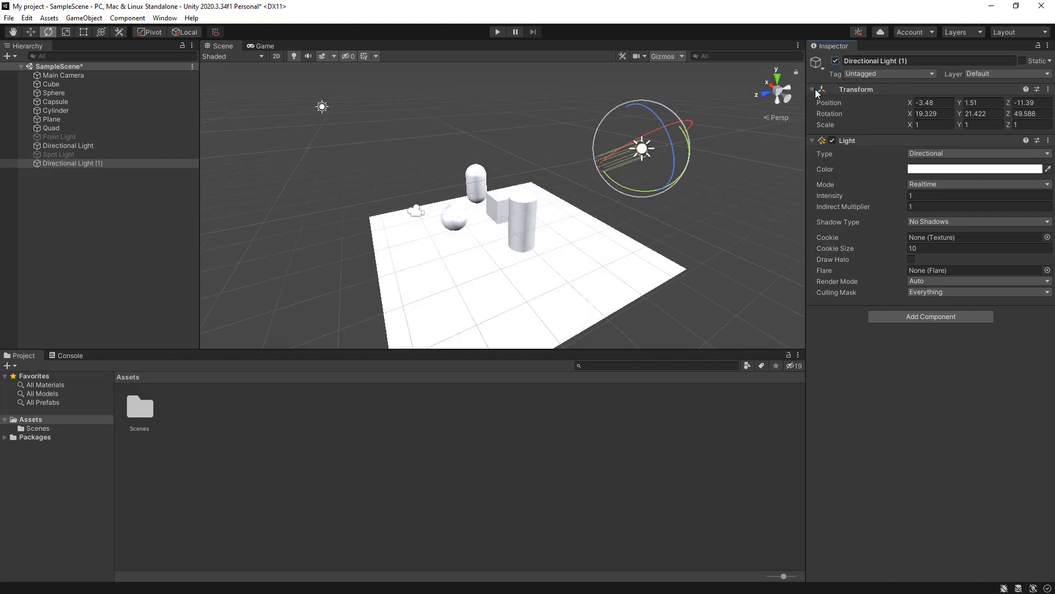
pyautogui.keyDown('alt'); pyautogui.moveTo(687, 286); pyautogui.dragTo(682, 241); pyautogui.keyUp('alt')
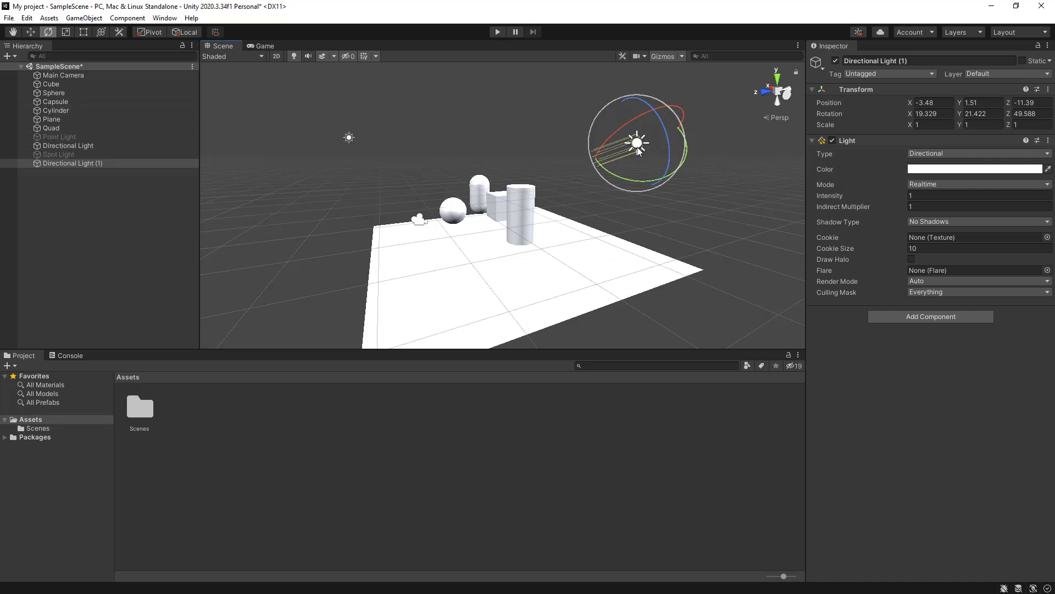
pyautogui.click(835, 61)
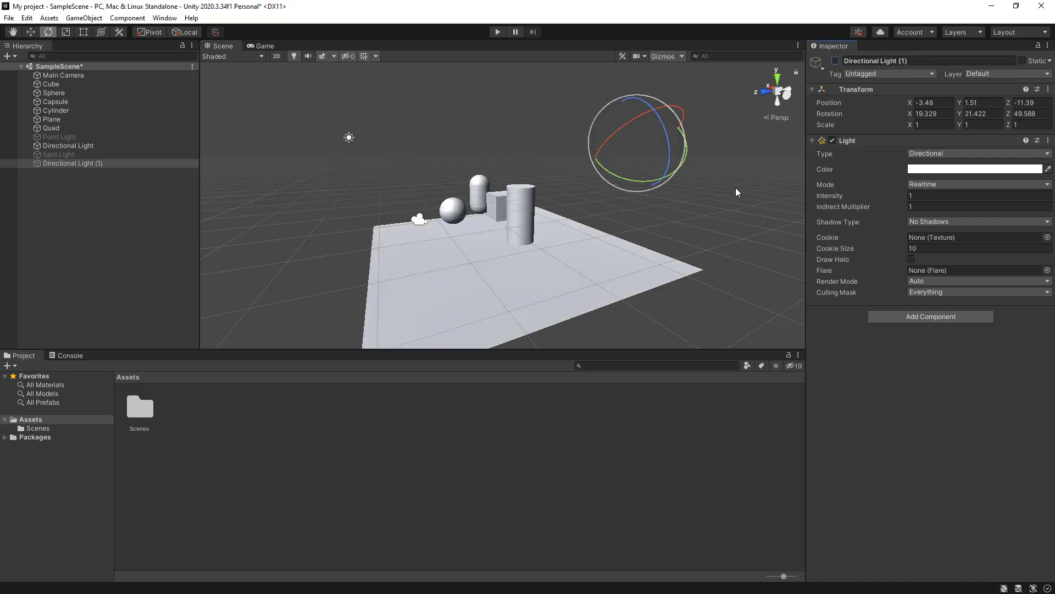
pyautogui.keyDown('alt'); pyautogui.moveTo(385, 223); pyautogui.dragTo(336, 219); pyautogui.keyUp('alt')
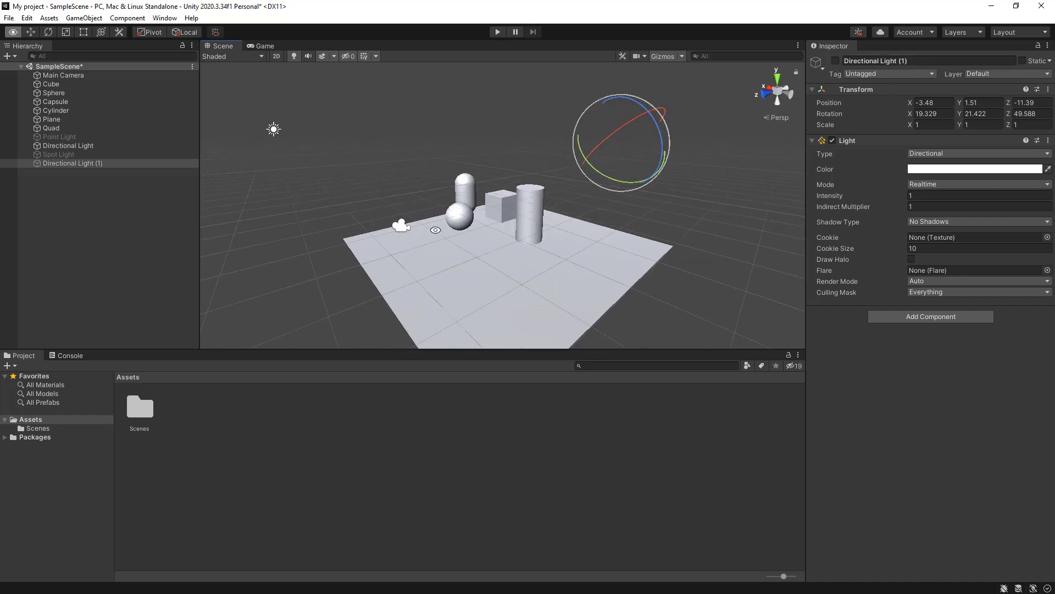
# - Move the original Directional Light closer to the objects, to about (7.92, 2.96, -4.51)
pyautogui.click(274, 130)
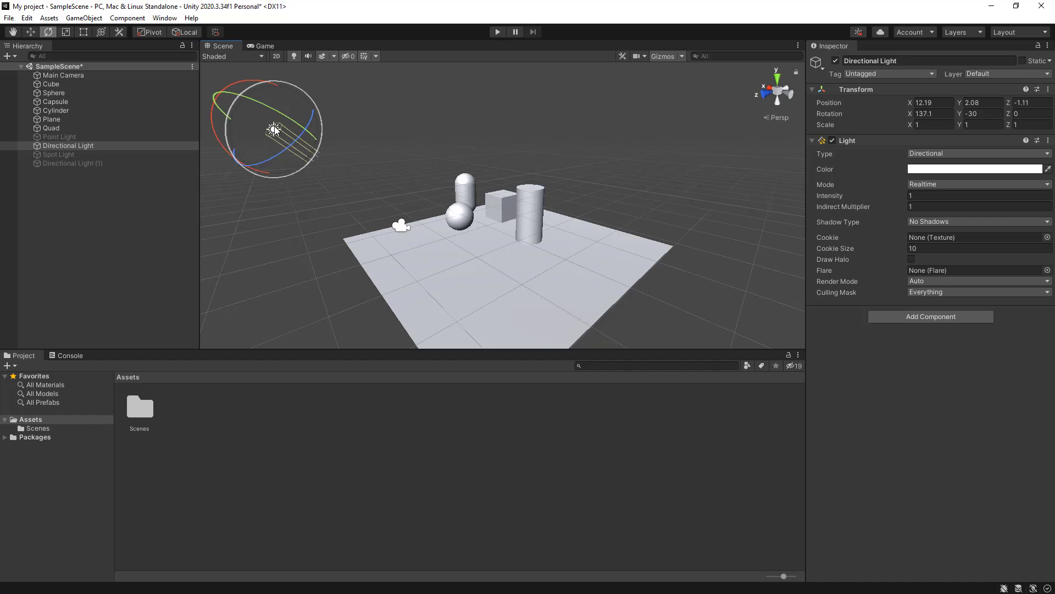
pyautogui.press('w')
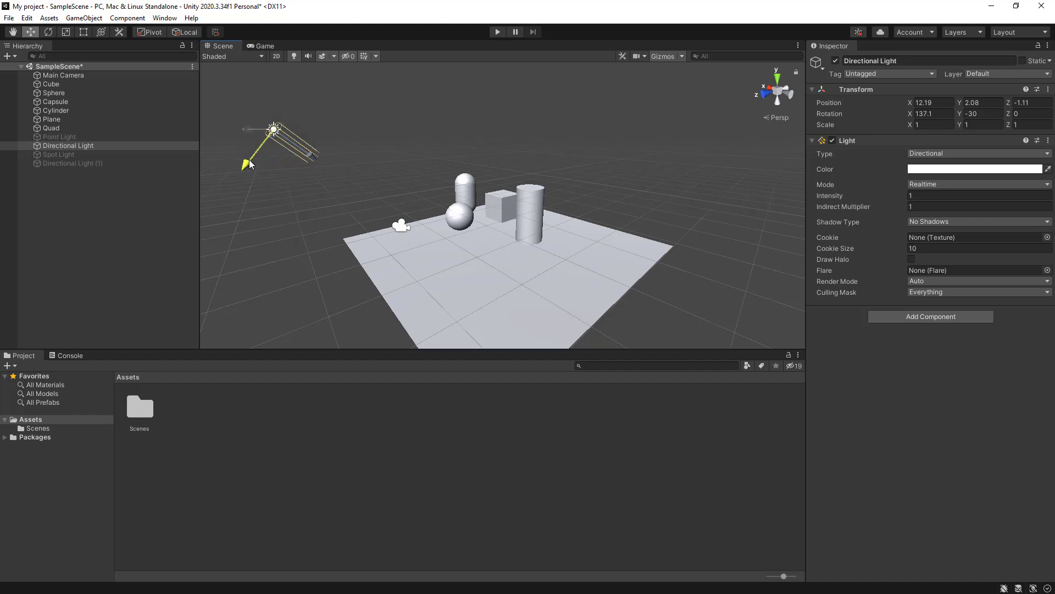
pyautogui.moveTo(249, 164); pyautogui.dragTo(334, 146)
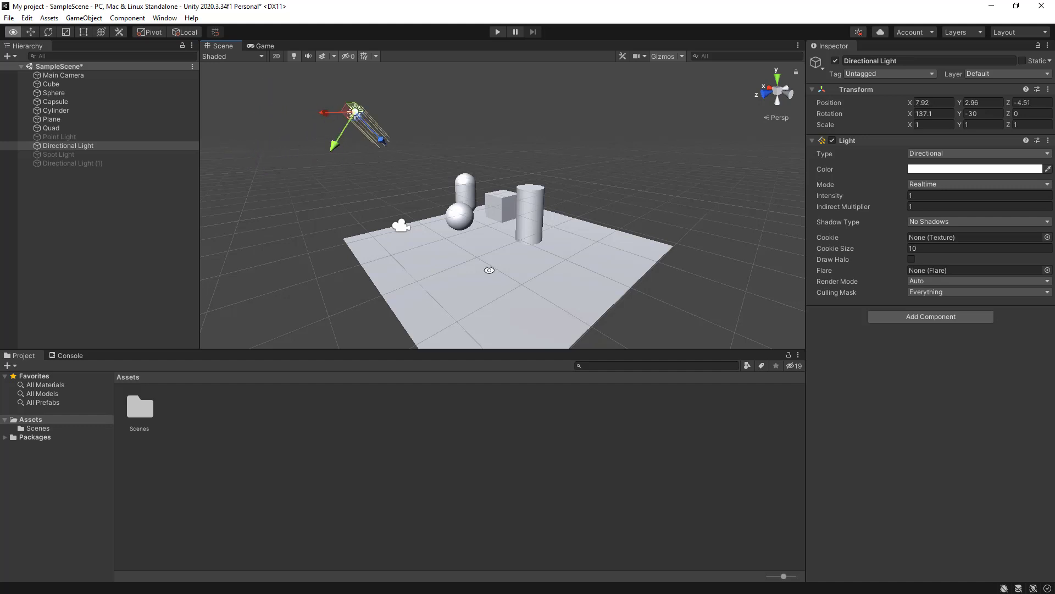
pyautogui.keyDown('alt'); pyautogui.moveTo(531, 285); pyautogui.dragTo(598, 316); pyautogui.keyUp('alt')
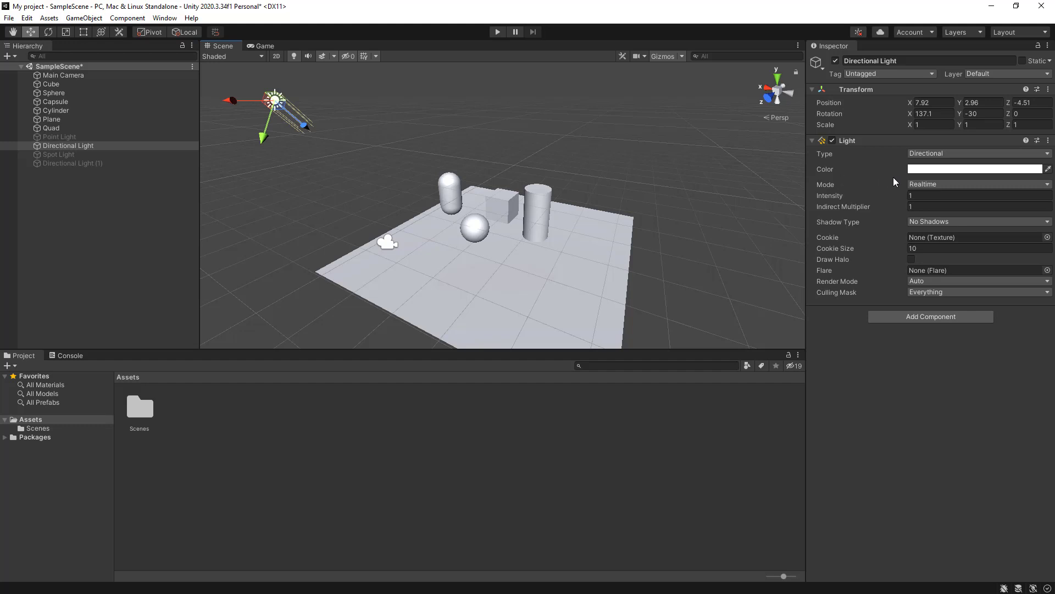
# - Try green tints for the original Directional Light's colour, ending on the pale green DEEFD7
pyautogui.click(1039, 170)
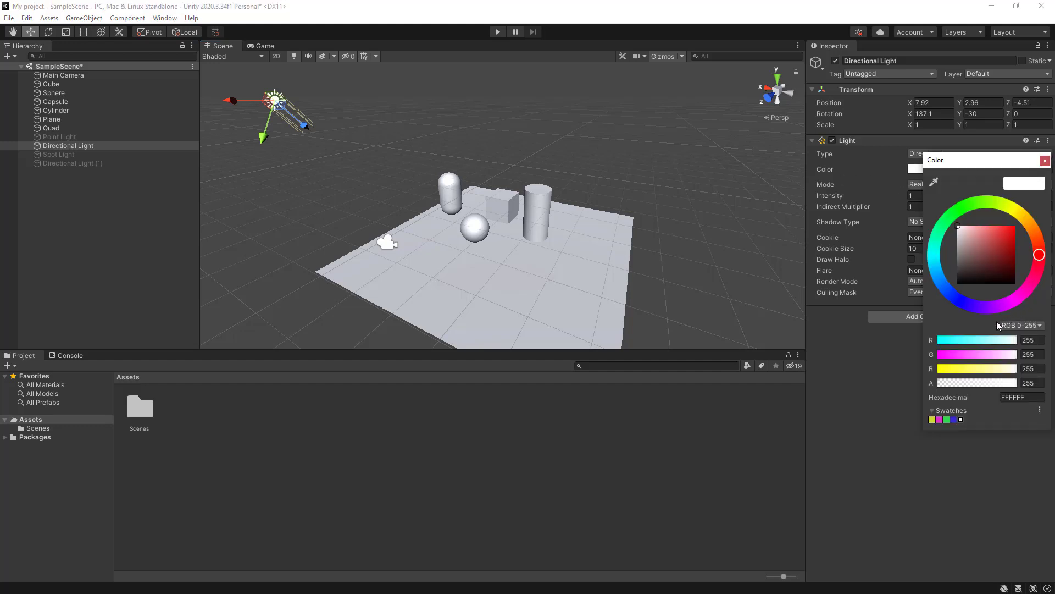
pyautogui.click(973, 205)
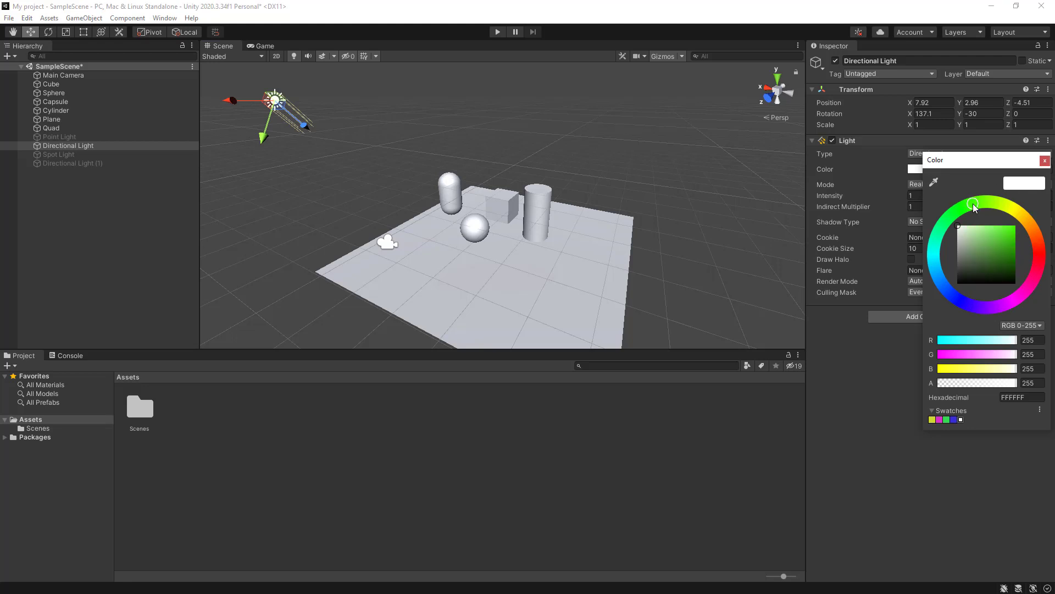
pyautogui.moveTo(972, 204)
pyautogui.mouseDown()
pyautogui.moveTo(951, 216)
pyautogui.moveTo(977, 202)
pyautogui.mouseUp()
pyautogui.click(985, 229)
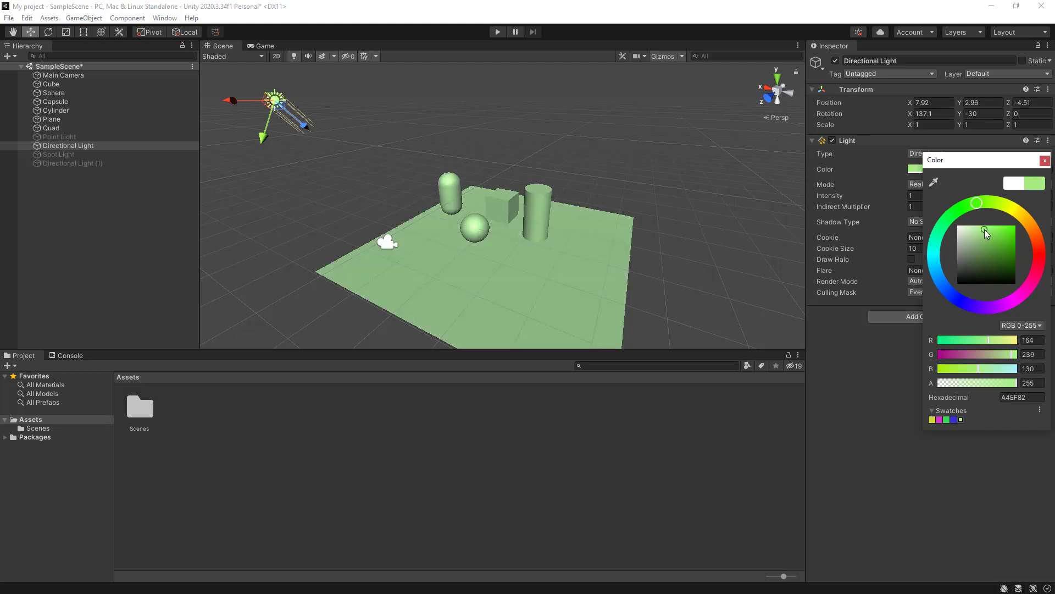
pyautogui.click(988, 241)
pyautogui.moveTo(989, 259)
pyautogui.mouseDown()
pyautogui.moveTo(989, 276)
pyautogui.moveTo(980, 235)
pyautogui.moveTo(964, 230)
pyautogui.mouseUp()
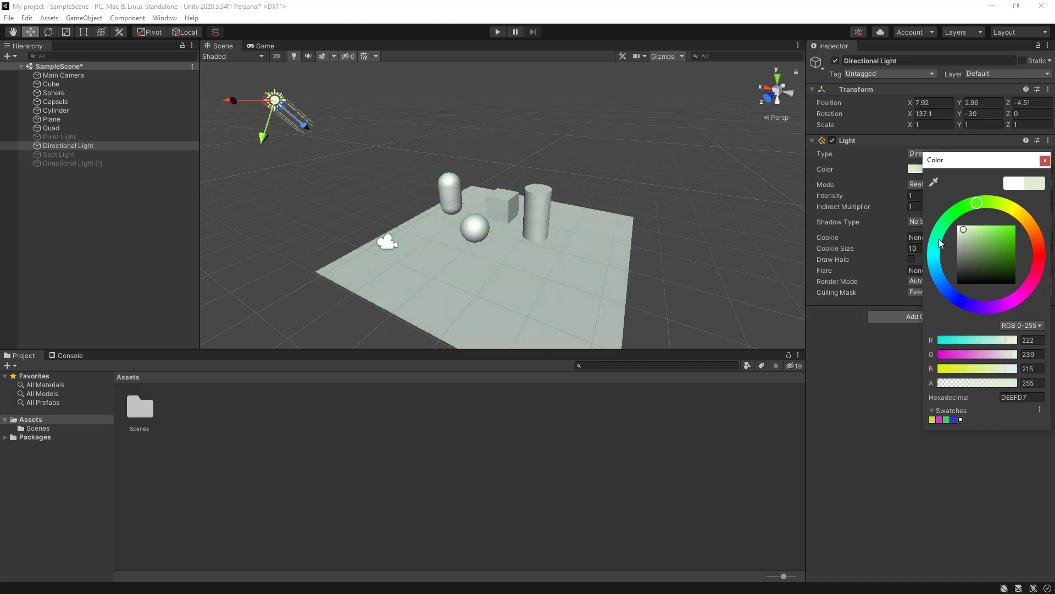
# - Change the Directional Light's colour to the pale teal A6E0CE
pyautogui.click(935, 243)
pyautogui.click(937, 238)
pyautogui.click(973, 232)
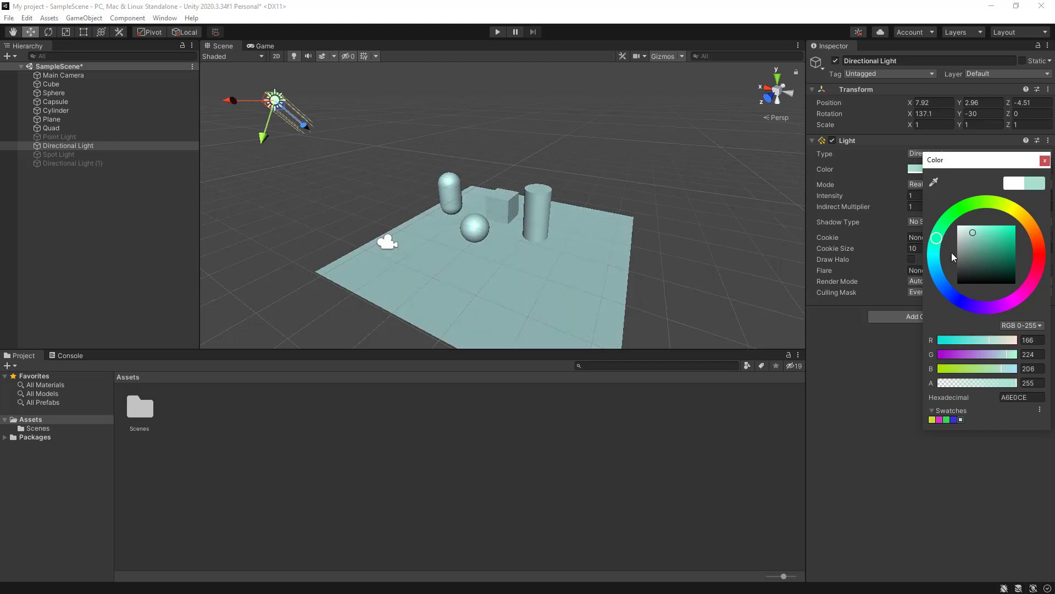
# - Sample light colours with the eyedropper: green and red from the move gizmo's arrows, ending on the light grey C4C4C4
pyautogui.click(934, 182)
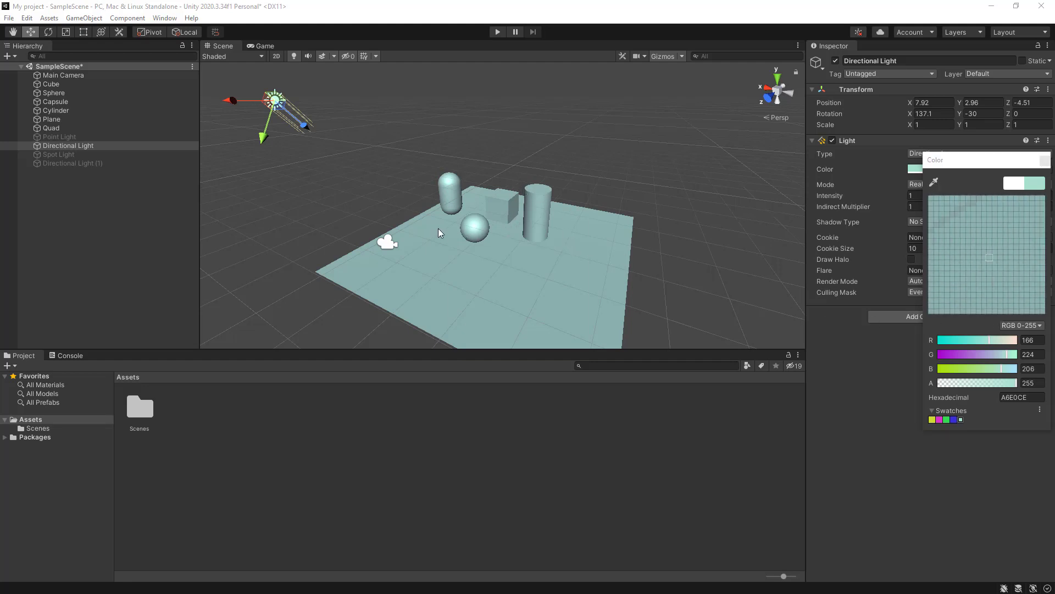
pyautogui.click(265, 139)
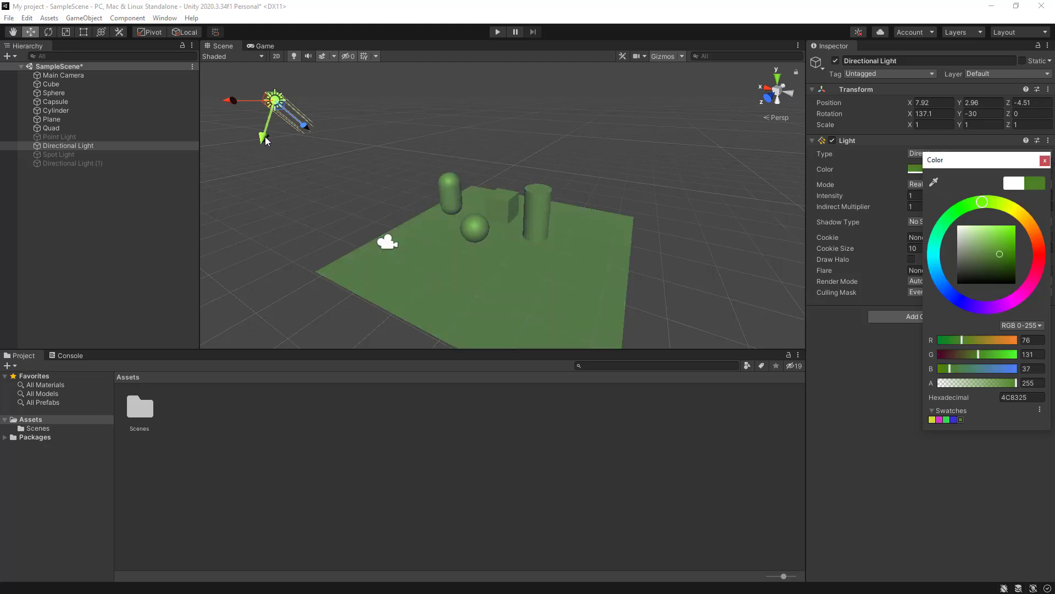
pyautogui.click(935, 181)
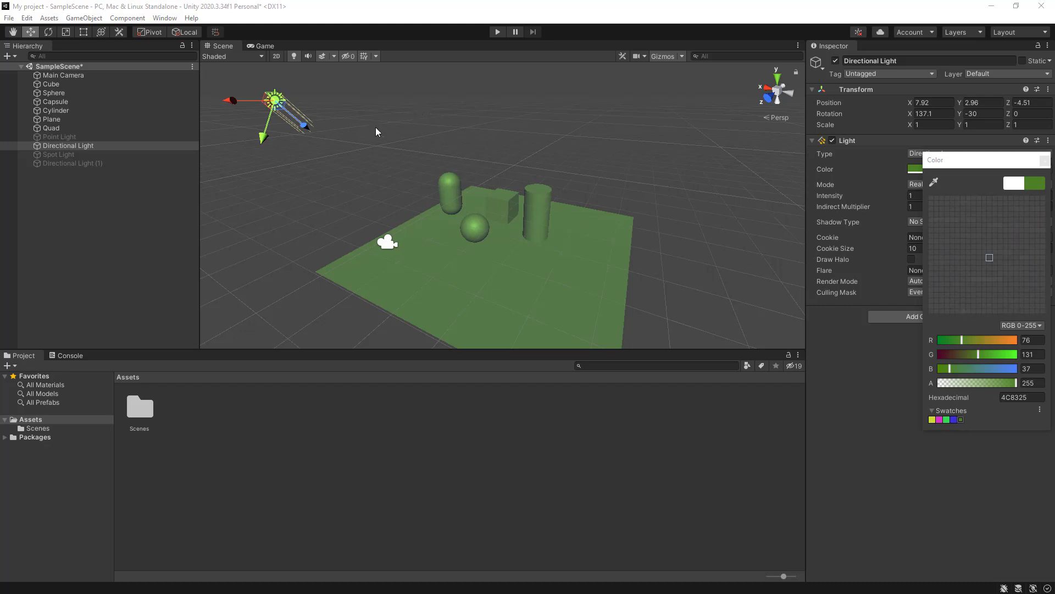
pyautogui.click(231, 101)
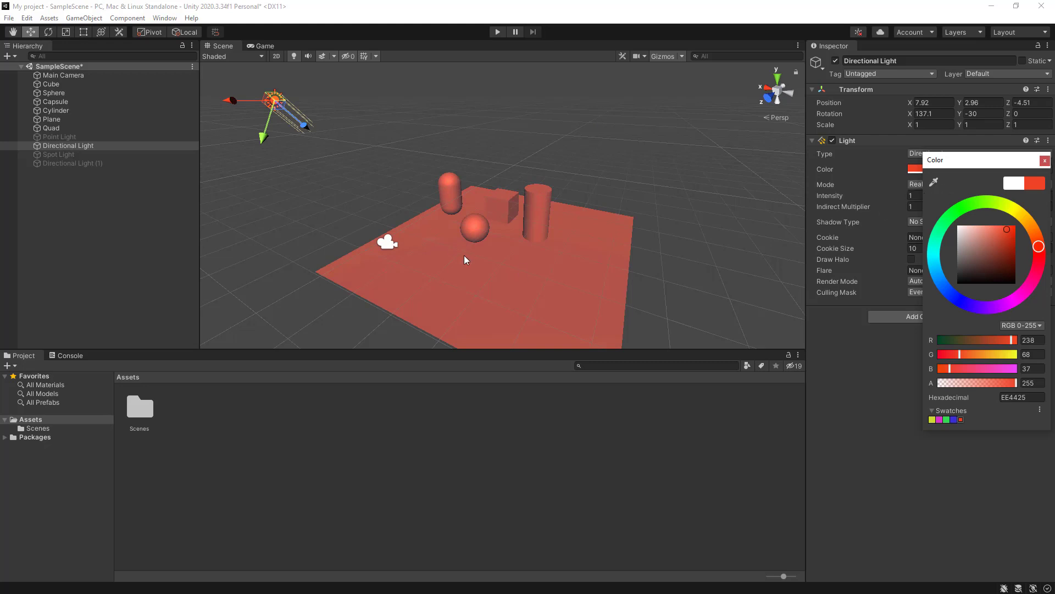
pyautogui.click(935, 182)
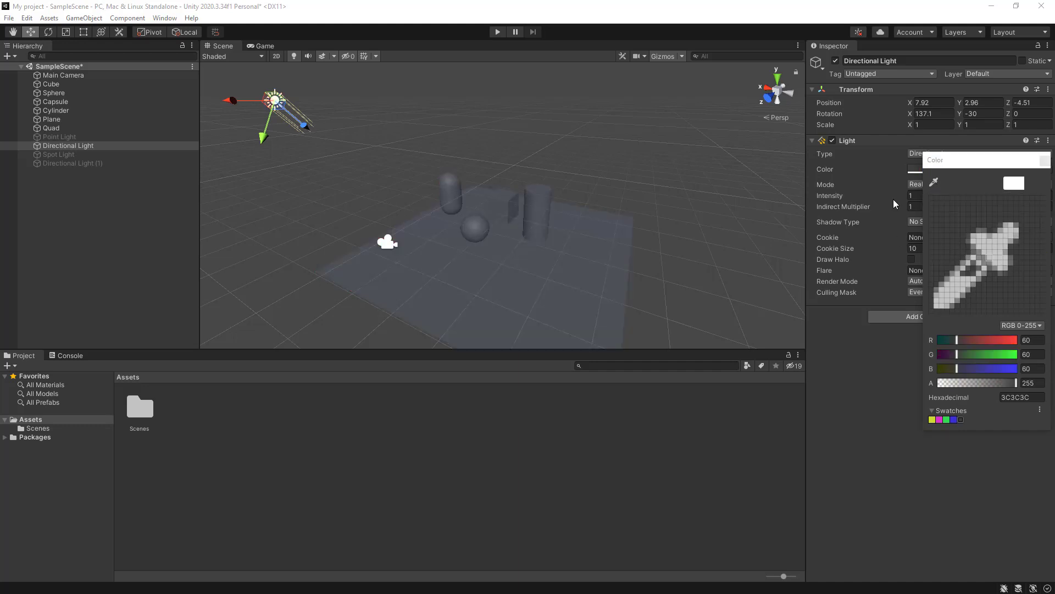
pyautogui.click(936, 179)
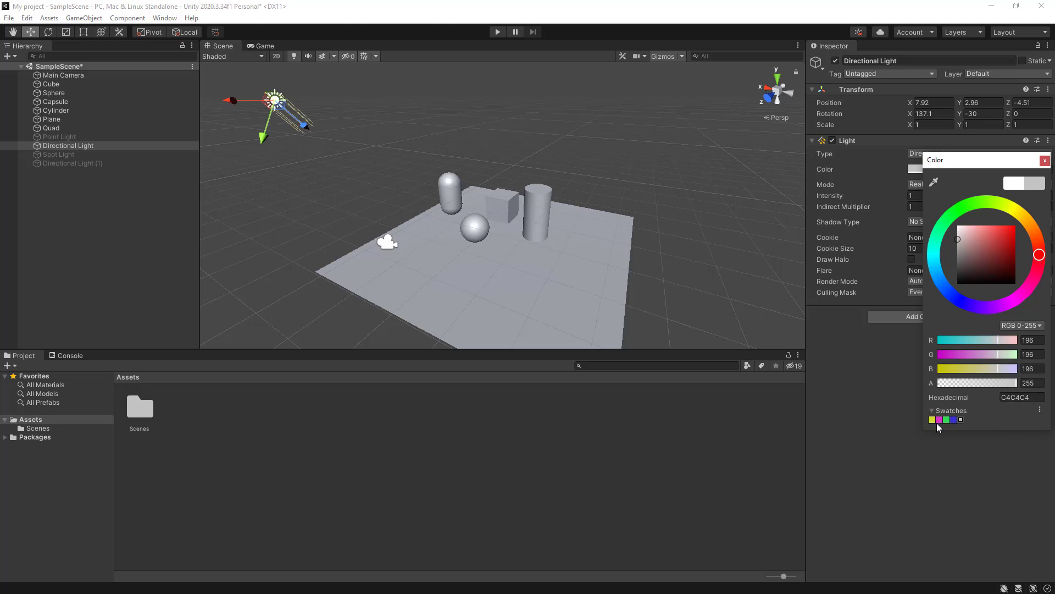
# - Set the light's colour to red FF1313 and to pink EFA8E7, saving each as a colour swatch
pyautogui.click(1014, 231)
pyautogui.moveTo(1015, 234); pyautogui.dragTo(1014, 225)
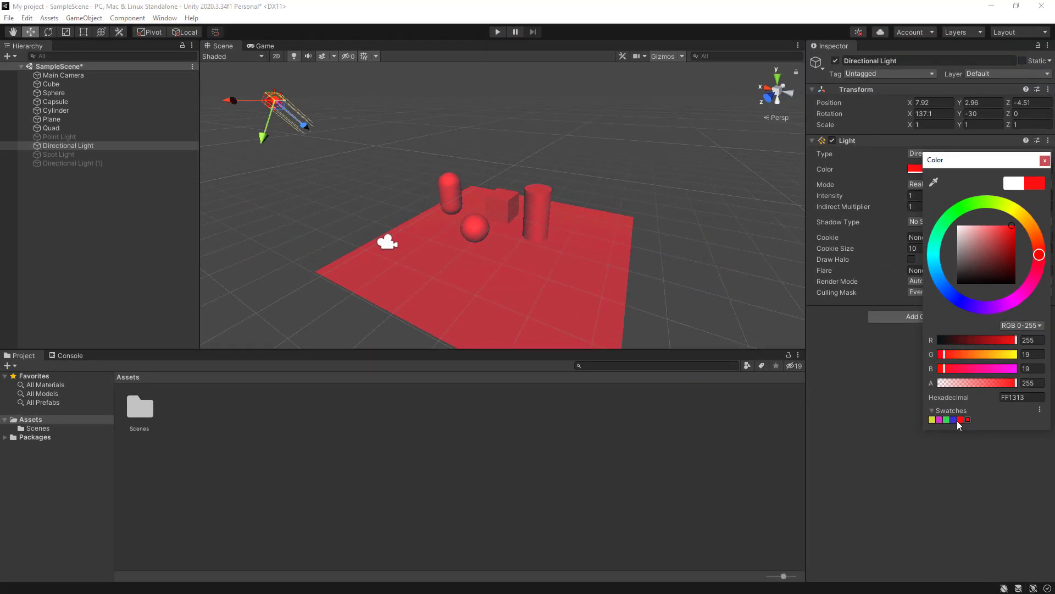
pyautogui.click(1011, 305)
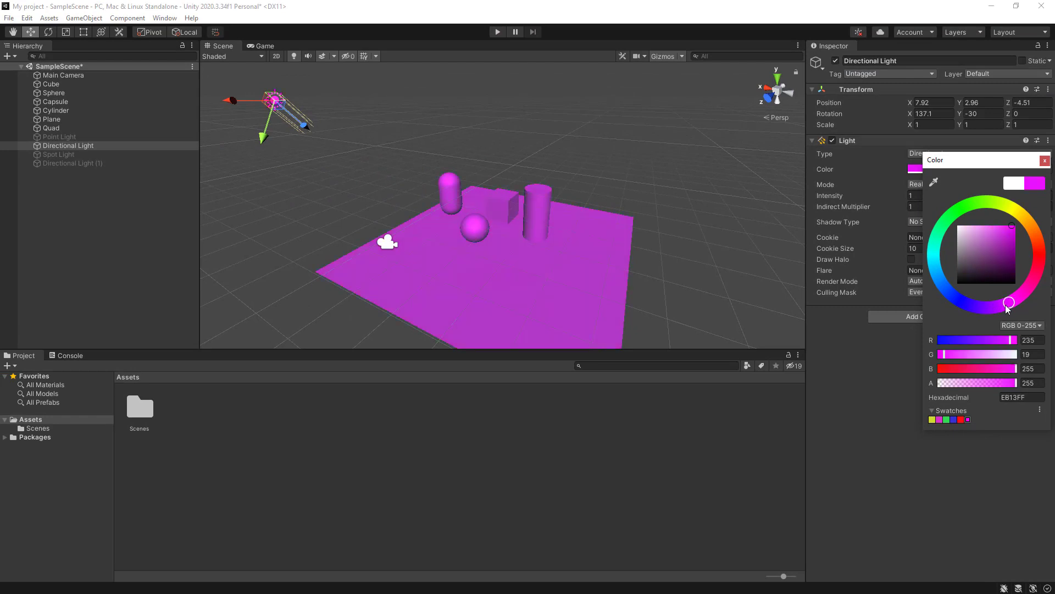
pyautogui.click(1018, 298)
pyautogui.click(975, 229)
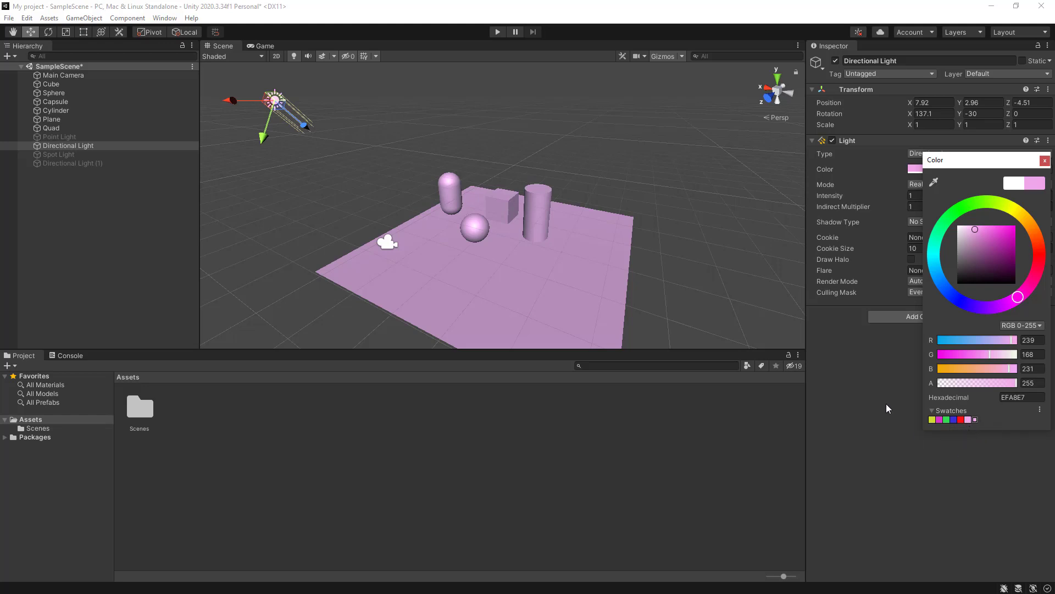
# - Reselect the original Directional Light and apply the saved yellow swatch D0D930 as its colour
pyautogui.click(404, 236)
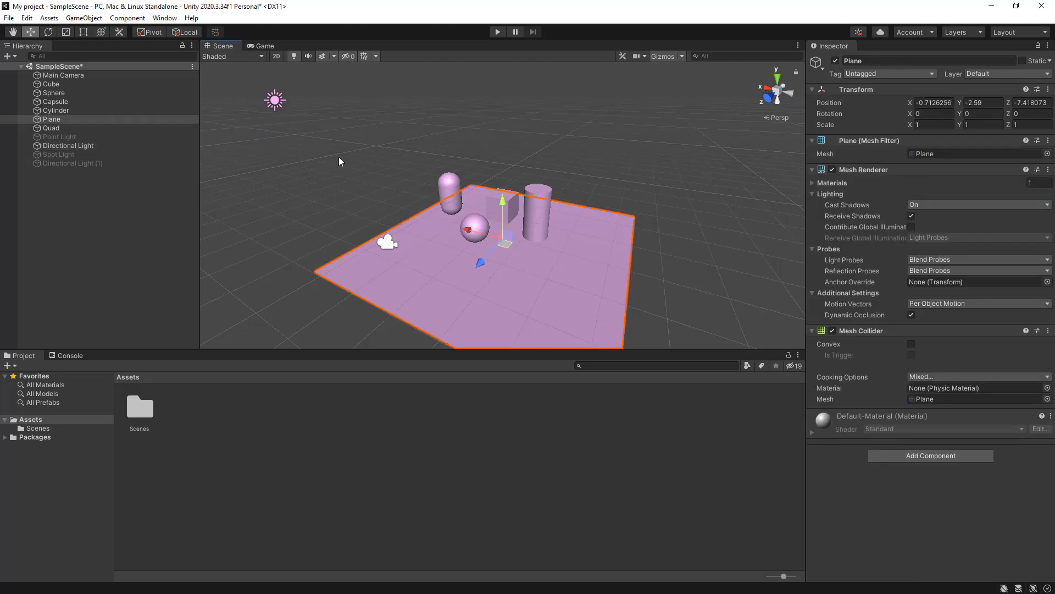
pyautogui.click(274, 102)
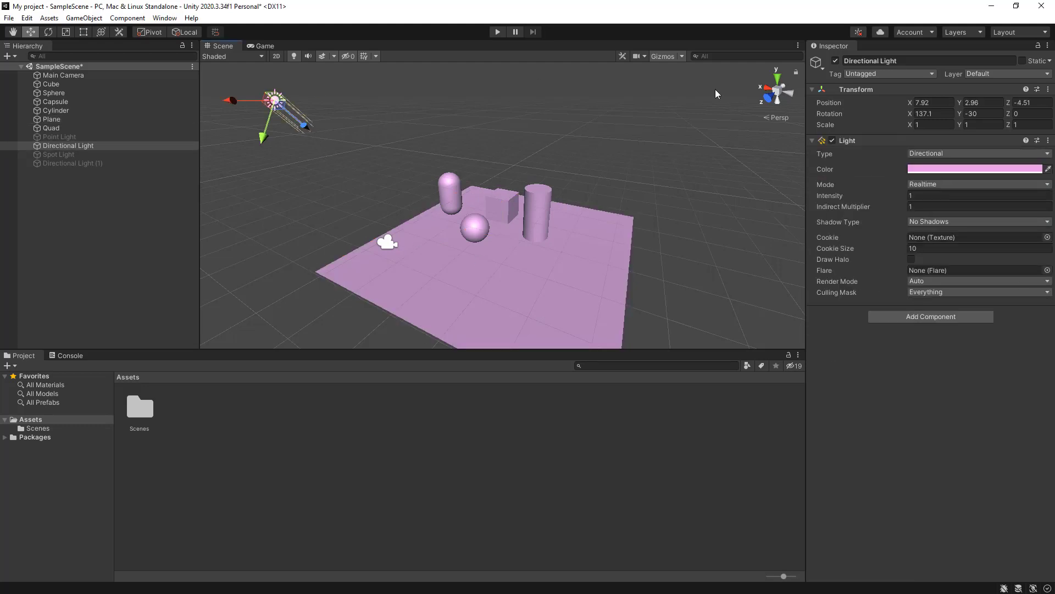
pyautogui.click(948, 170)
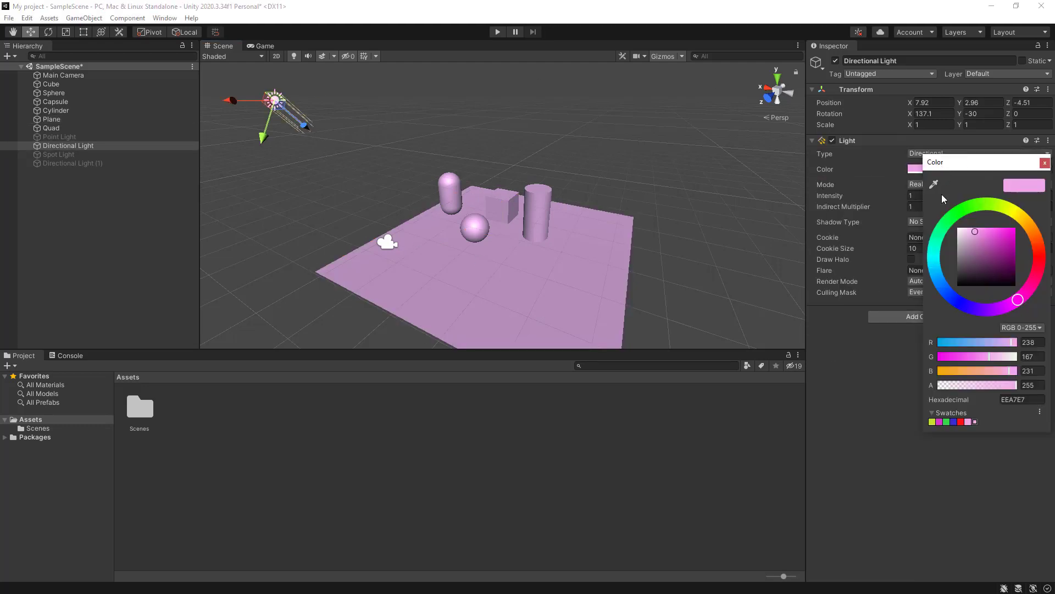
pyautogui.click(932, 422)
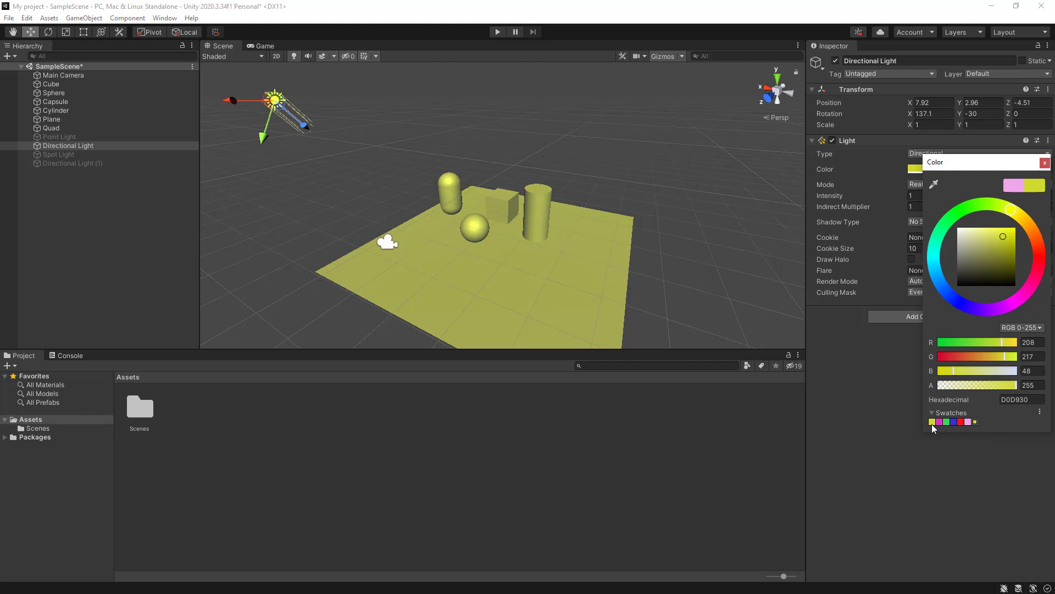
pyautogui.click(1045, 164)
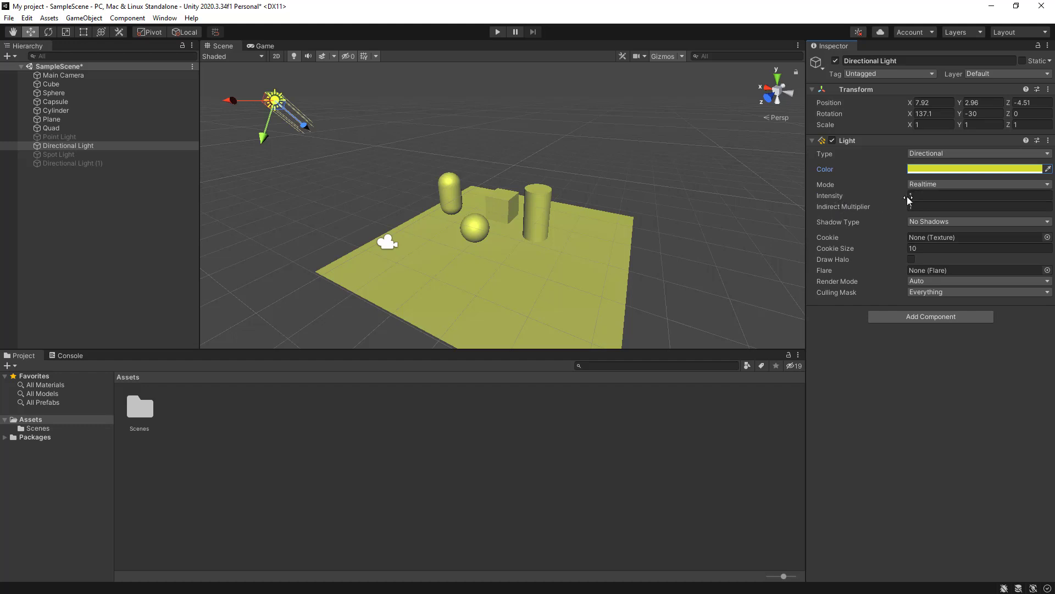
# - Try a lower light intensity, reset it to 1, and set the Directional Light's colour to white FFFFFF
pyautogui.moveTo(907, 196); pyautogui.dragTo(864, 197)
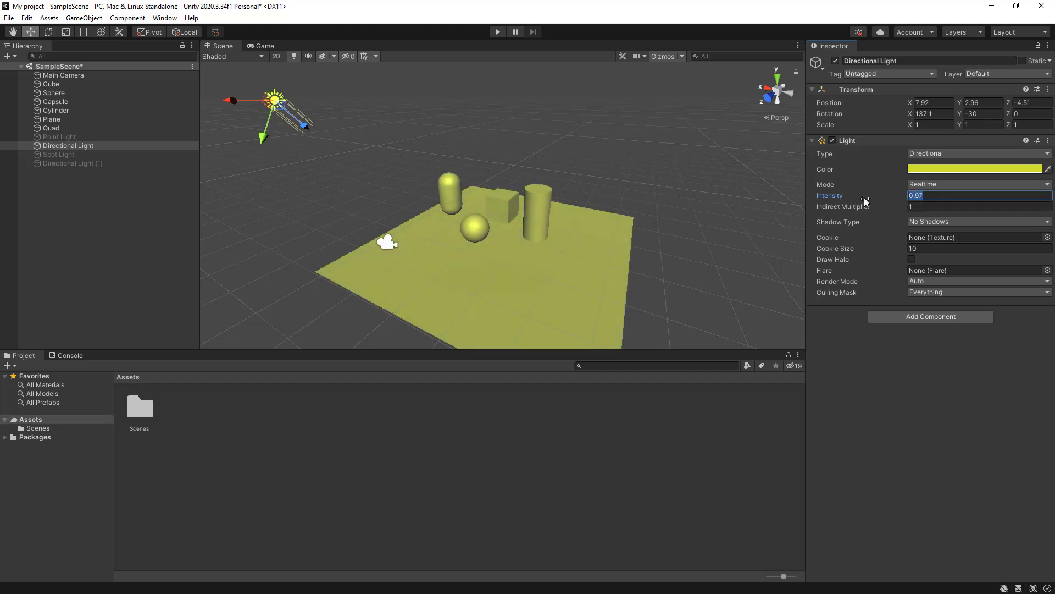
pyautogui.write('1')
pyautogui.click(936, 168)
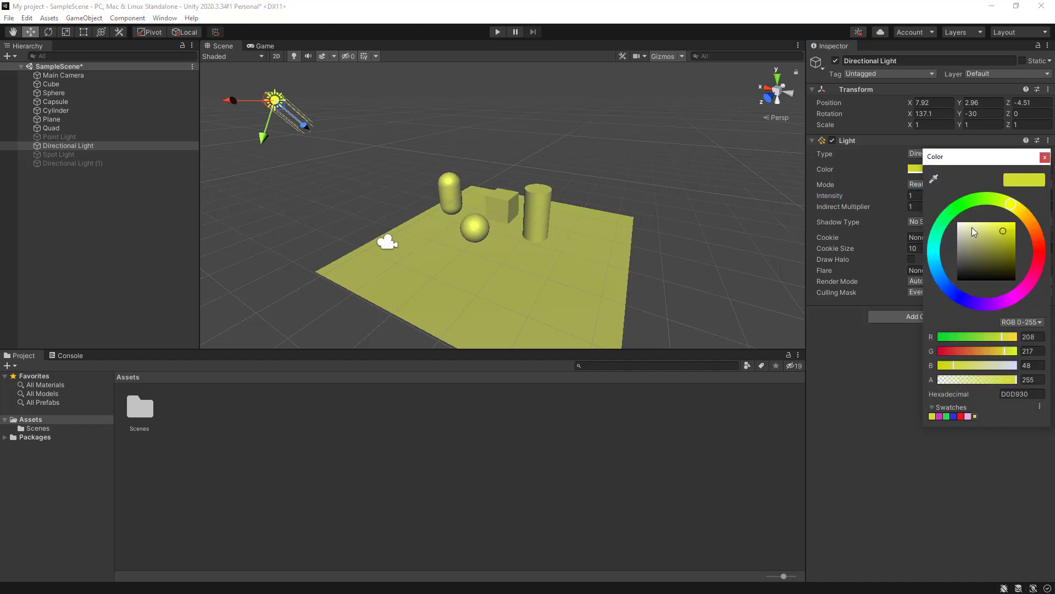
pyautogui.moveTo(1001, 233); pyautogui.dragTo(940, 216)
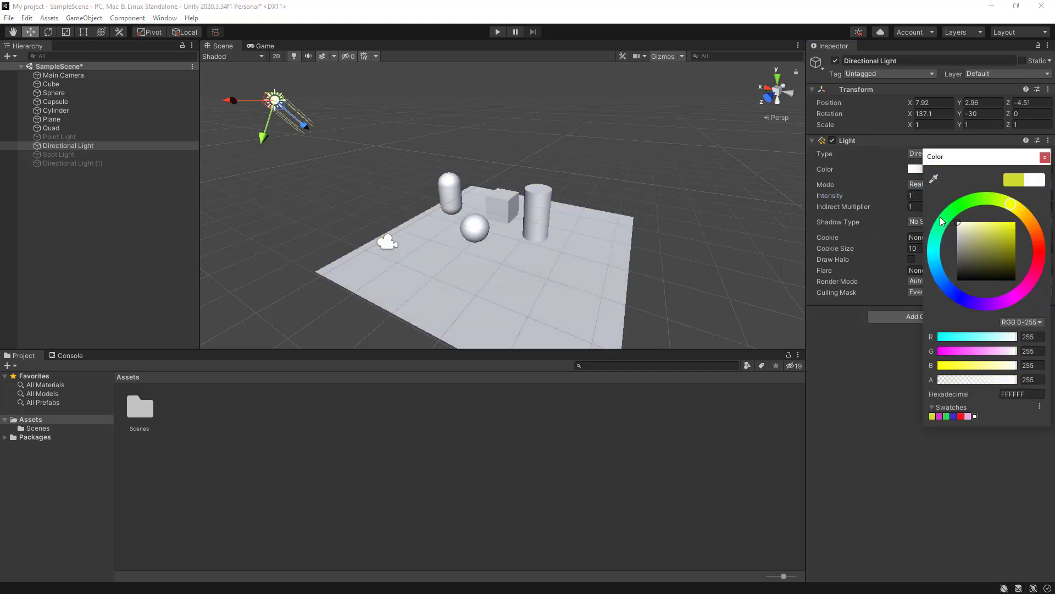
pyautogui.click(1045, 157)
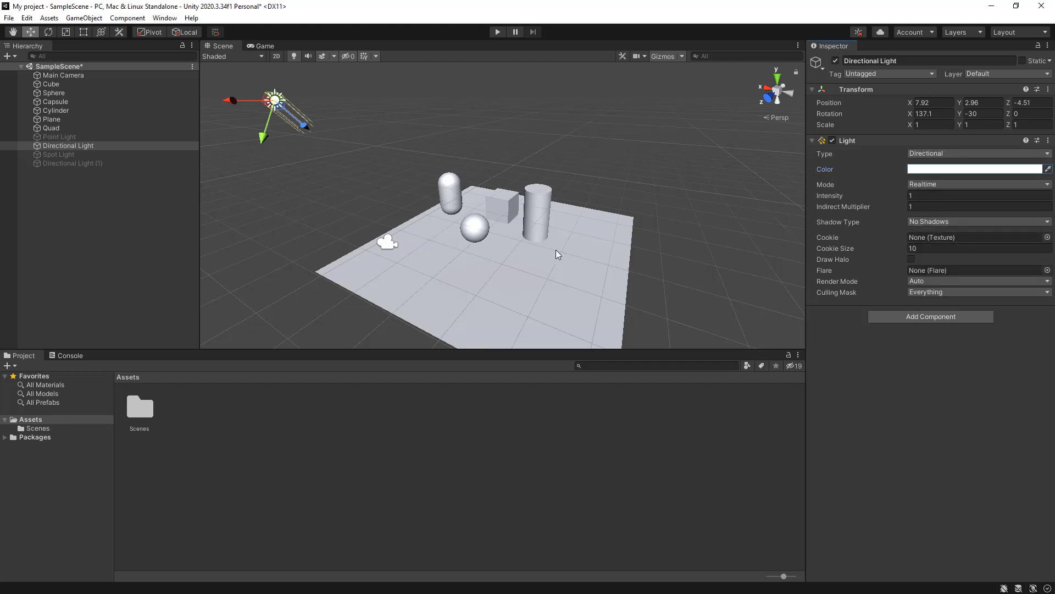
# - Set the Directional Light's shadow type to Hard Shadows
pyautogui.keyDown('alt'); pyautogui.moveTo(556, 250); pyautogui.dragTo(570, 229); pyautogui.keyUp('alt')
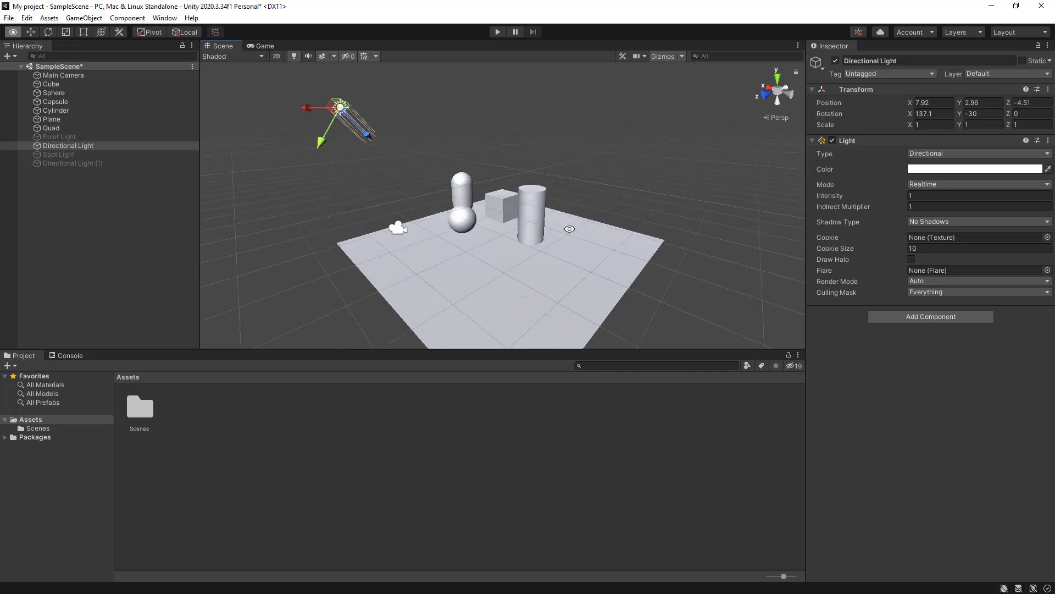
pyautogui.click(941, 223)
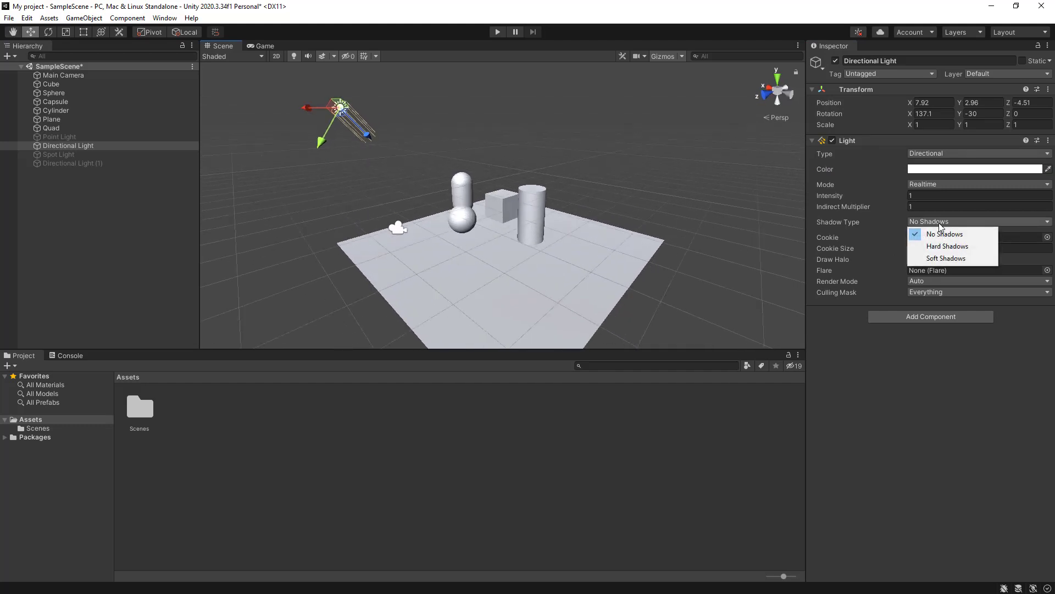
pyautogui.click(945, 250)
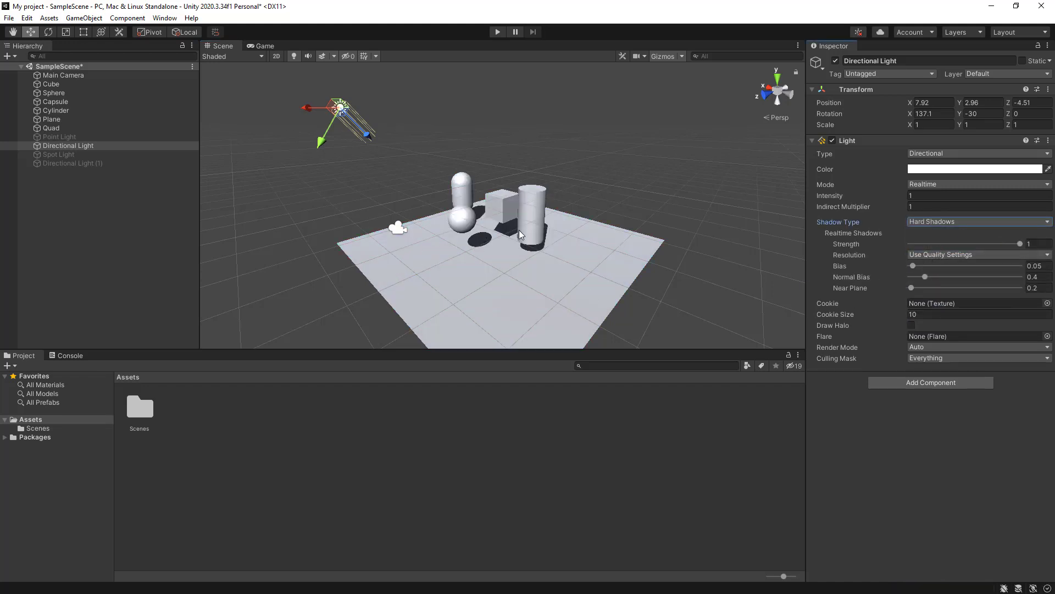
# - Set the Directional Light's shadow type to Soft Shadows
pyautogui.scroll(5, 586, 274)
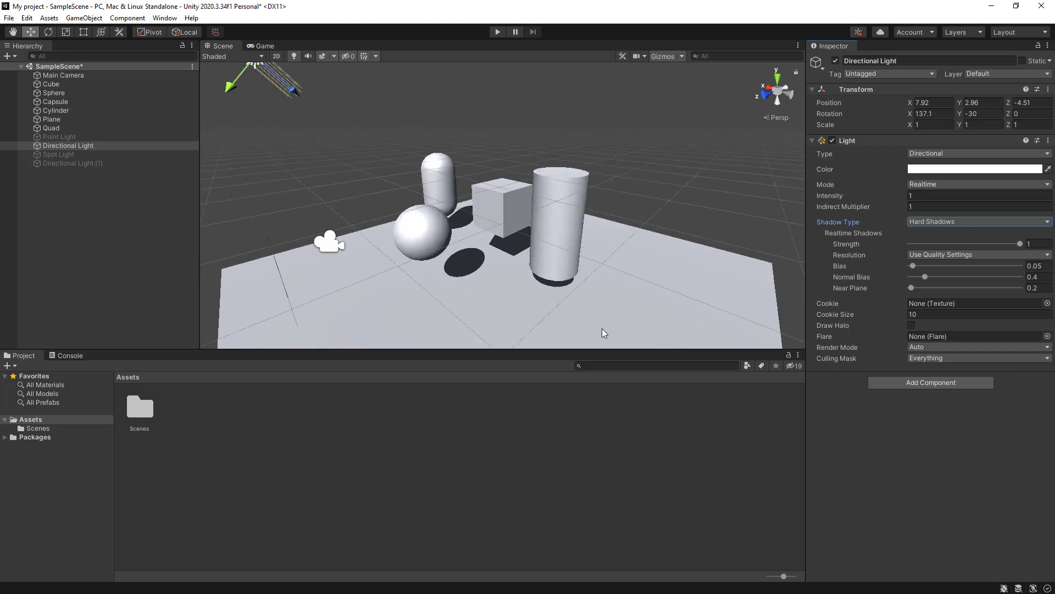
pyautogui.keyDown('alt'); pyautogui.moveTo(608, 293); pyautogui.dragTo(571, 277); pyautogui.keyUp('alt')
pyautogui.scroll(-4, 579, 264)
pyautogui.click(936, 226)
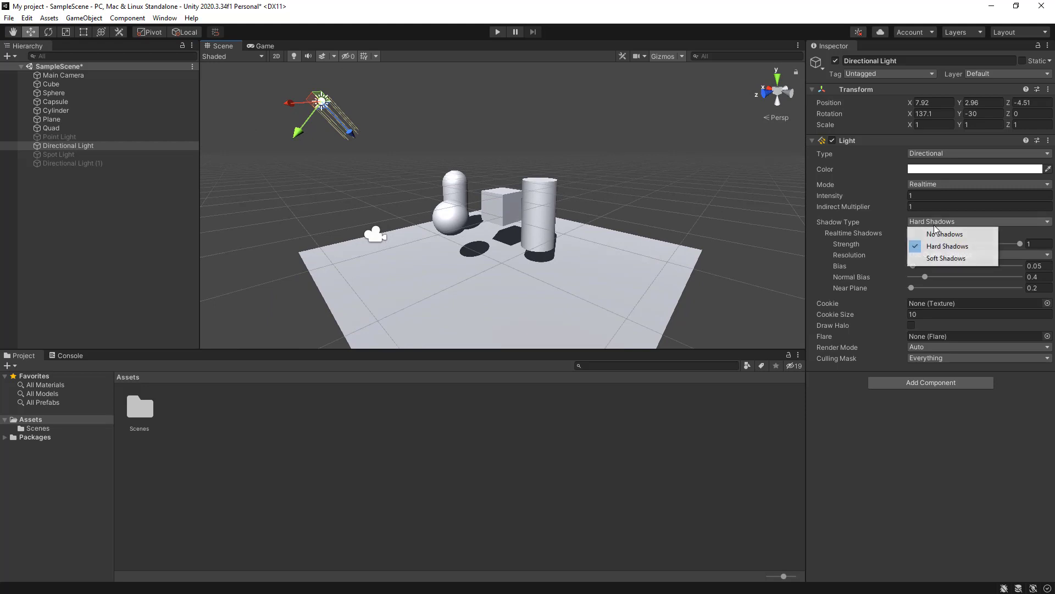
pyautogui.click(938, 259)
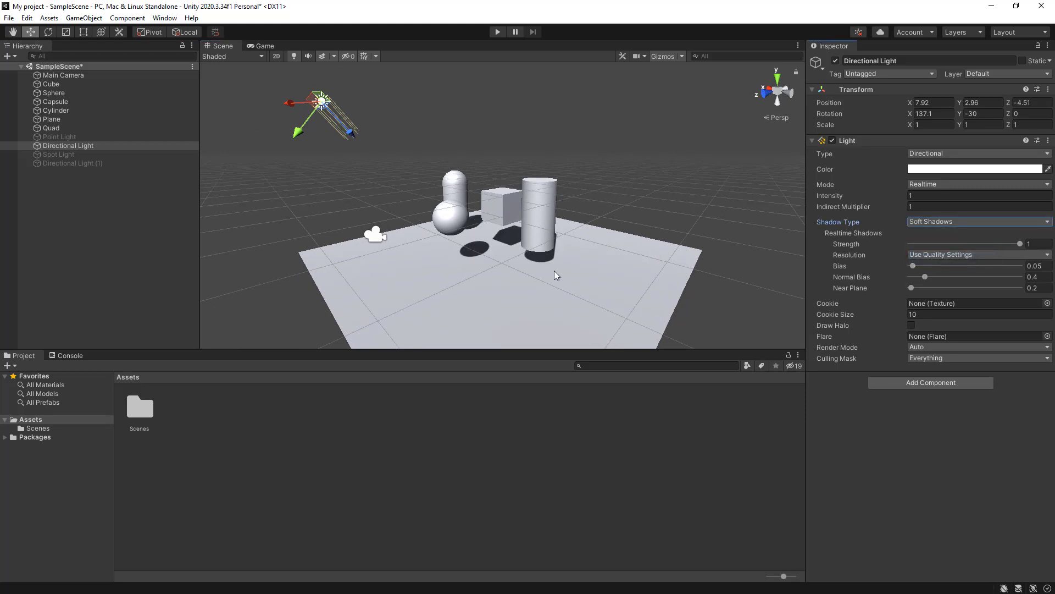
# - Try No Shadows as the Directional Light's shadow type, and return it to Soft Shadows
pyautogui.click(929, 222)
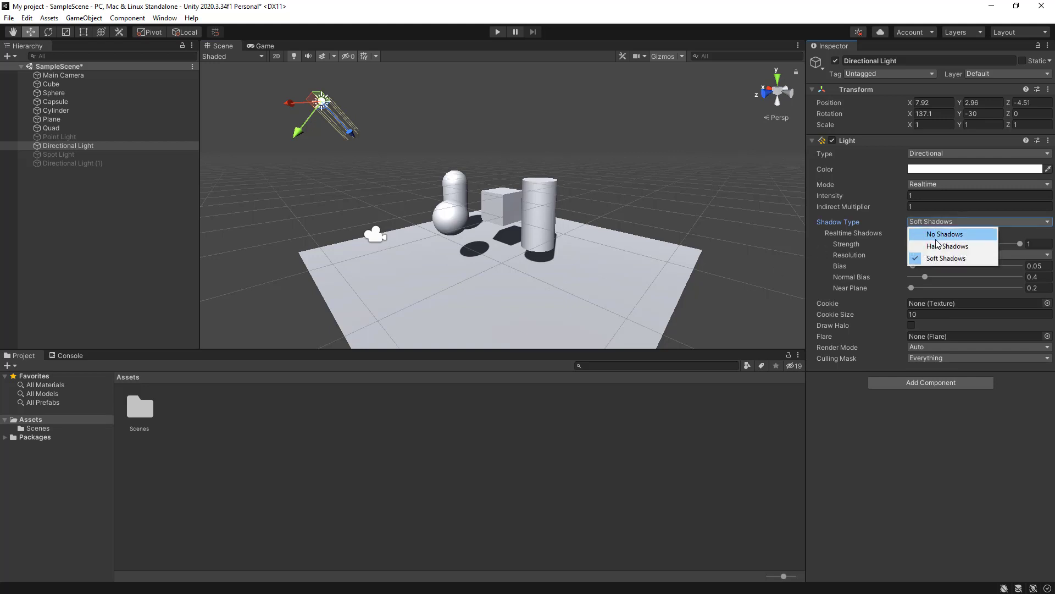
pyautogui.click(936, 239)
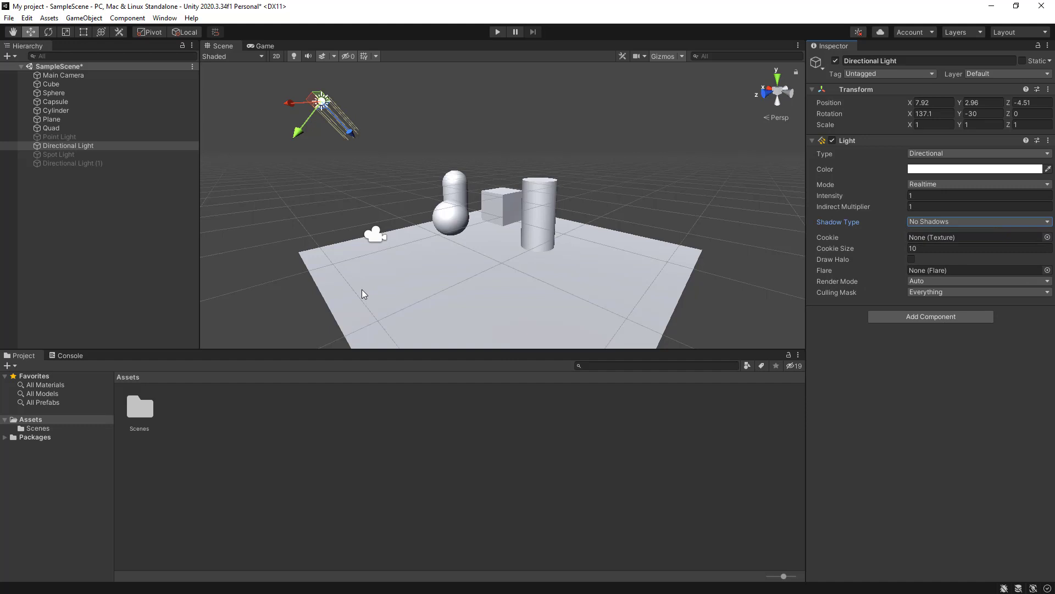
pyautogui.click(922, 224)
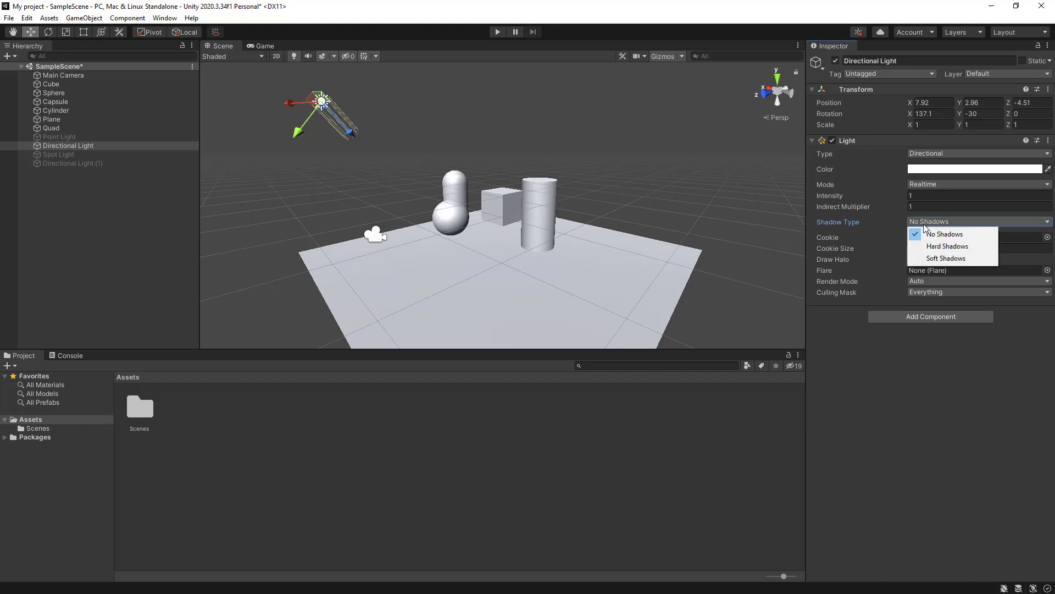
pyautogui.click(933, 257)
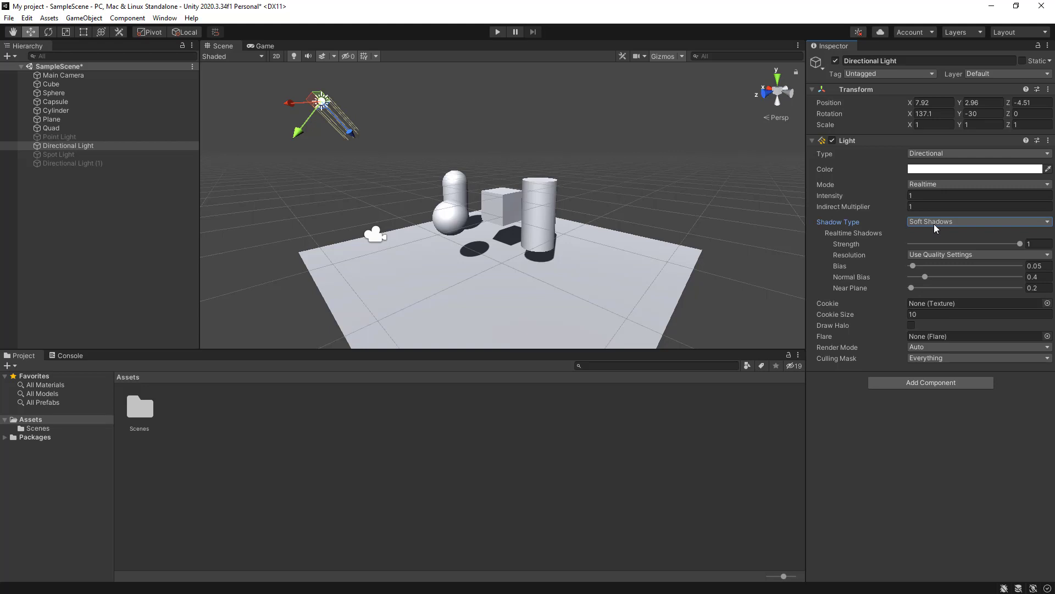
# - Reduce the strength of the Directional Light's realtime shadows to 0.73
pyautogui.click(934, 223)
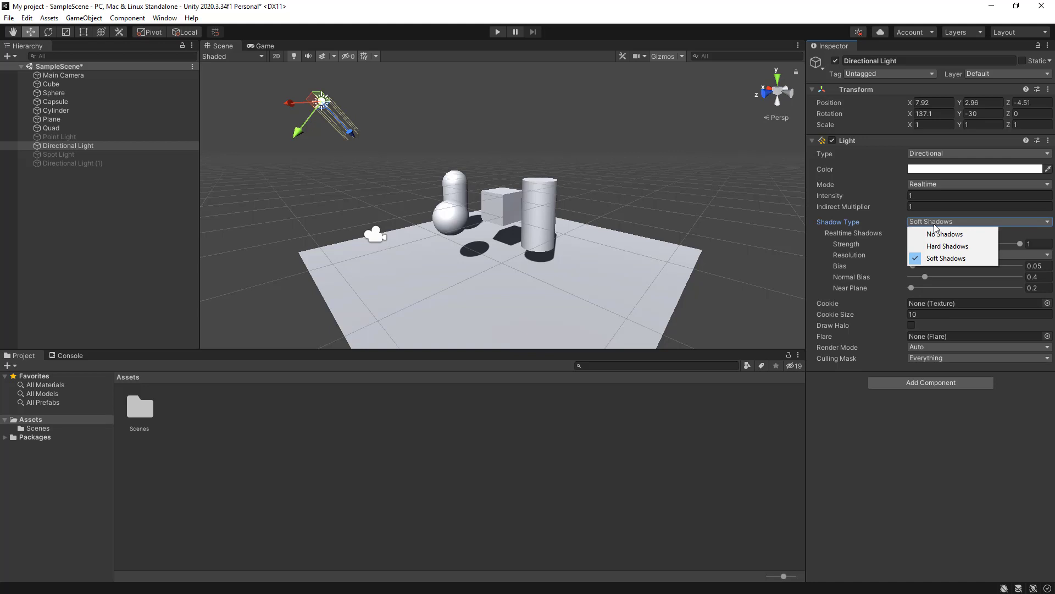
pyautogui.click(885, 228)
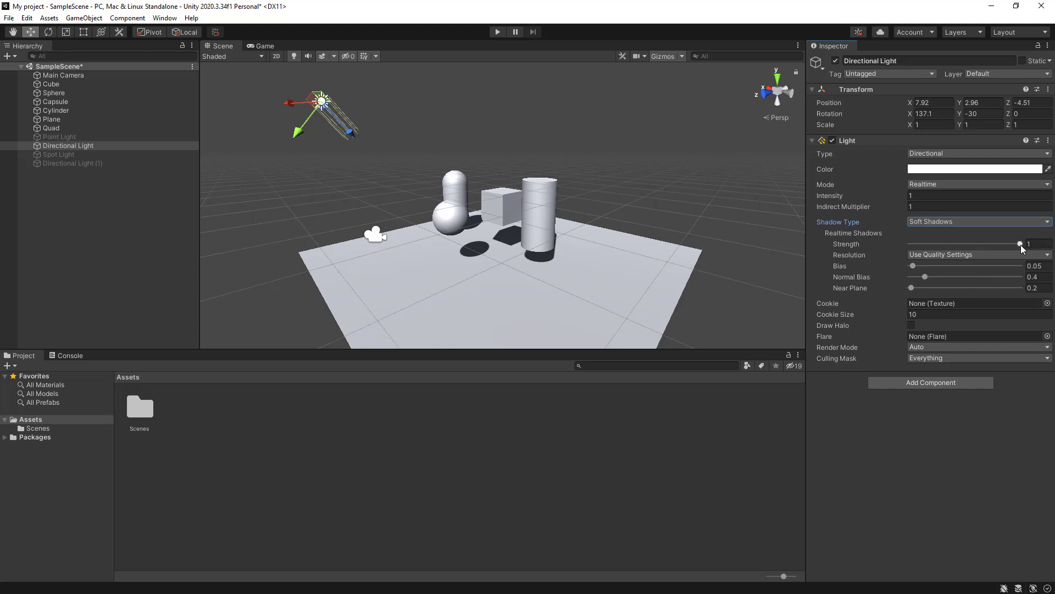
pyautogui.moveTo(1021, 245); pyautogui.dragTo(992, 254)
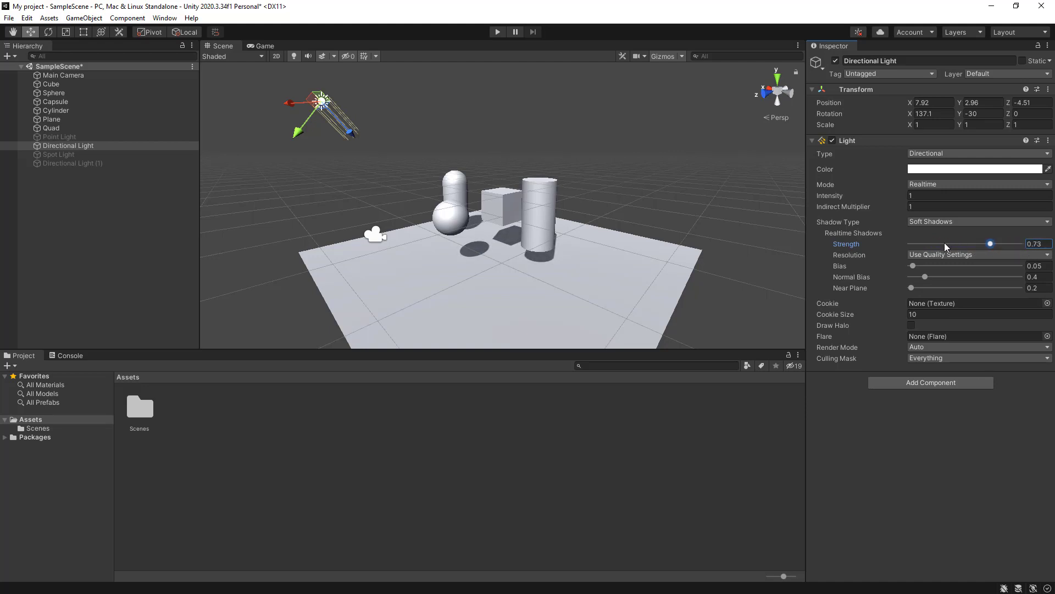
# - Try Low, Medium and High Resolution for the Directional Light's shadows, and return the resolution to Use Quality Settings
pyautogui.click(976, 252)
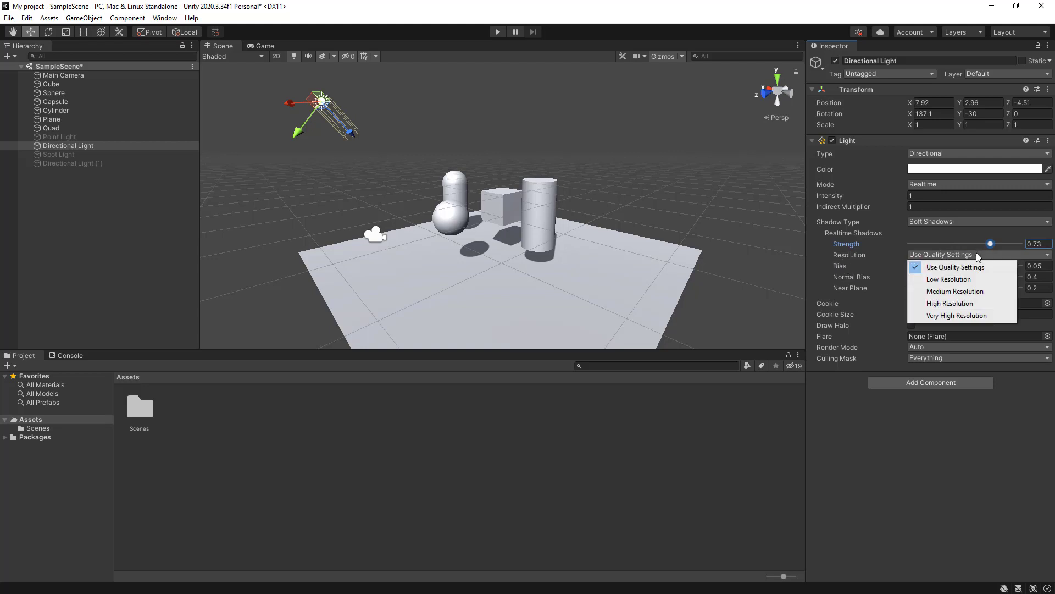
pyautogui.click(959, 281)
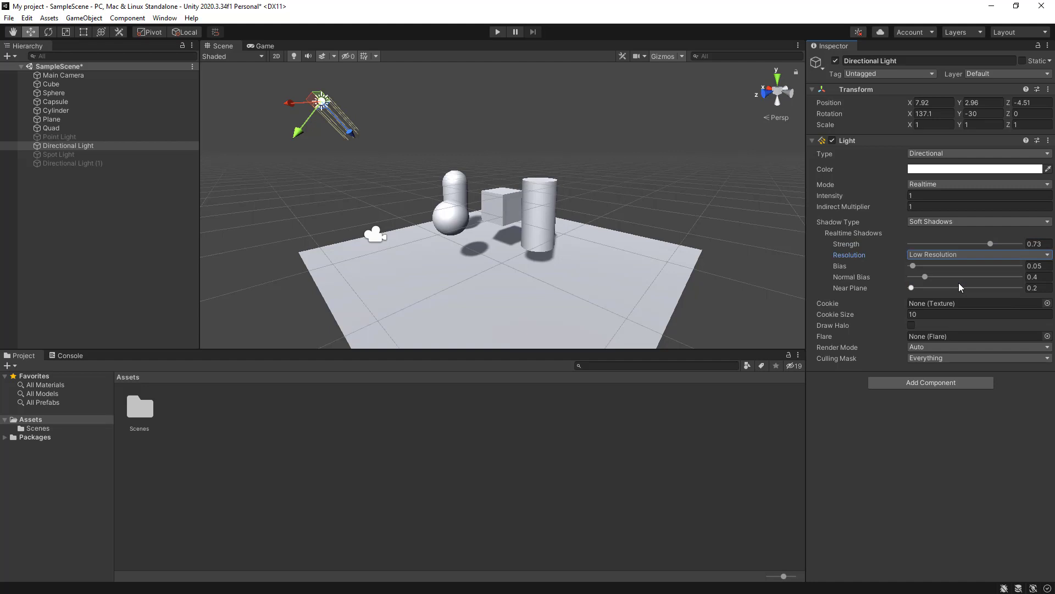
pyautogui.click(947, 256)
pyautogui.click(948, 291)
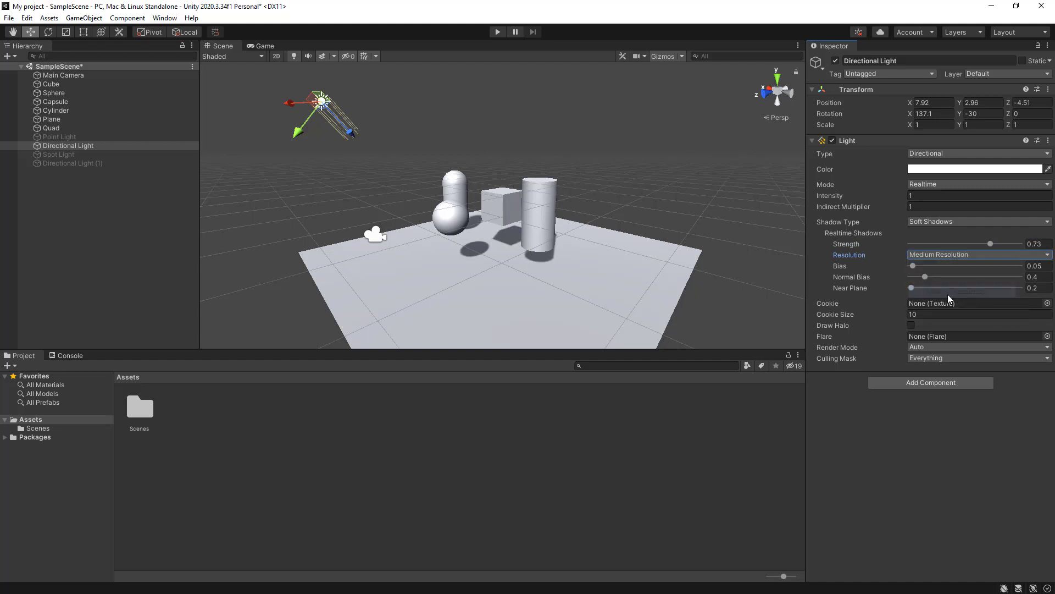
pyautogui.click(928, 254)
pyautogui.click(941, 303)
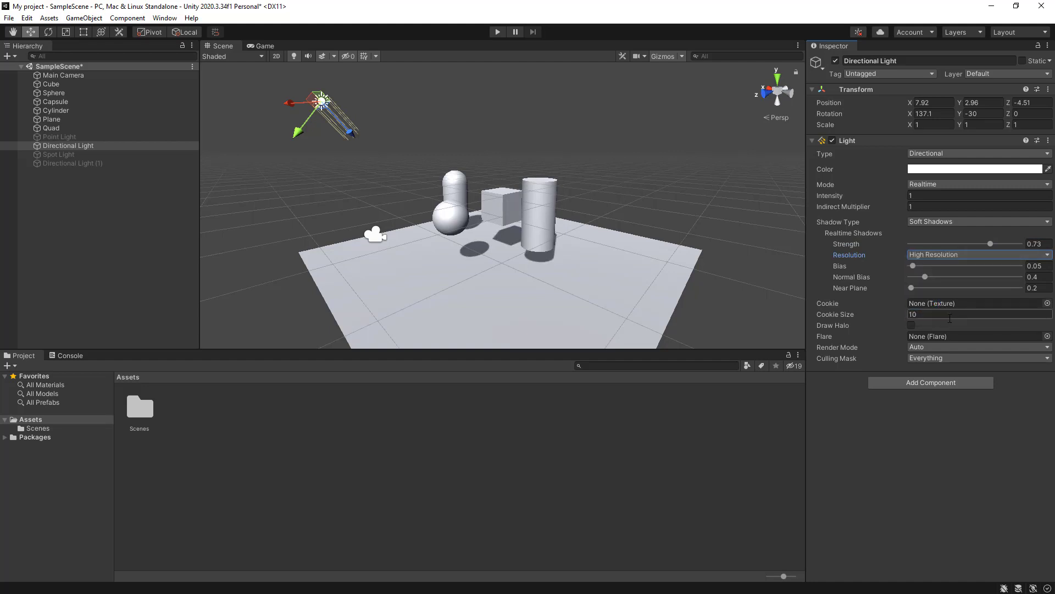
pyautogui.click(936, 254)
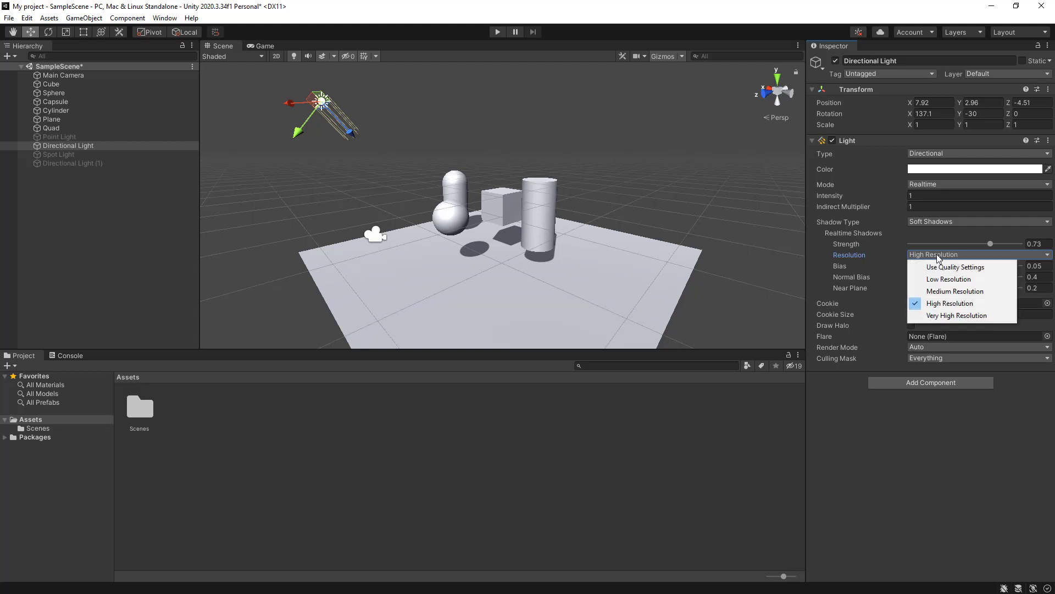
pyautogui.click(965, 267)
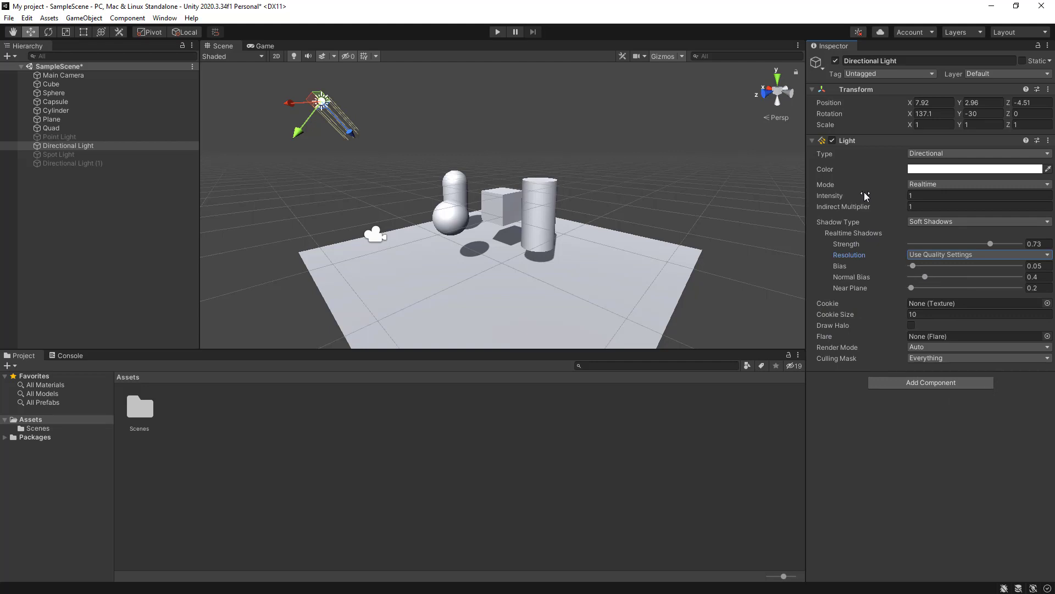
# - Rotate the Directional Light freehand to about X 141.7, Y -24.7, Z 1.9 to change the shadows' direction
pyautogui.moveTo(323, 105); pyautogui.dragTo(323, 104)
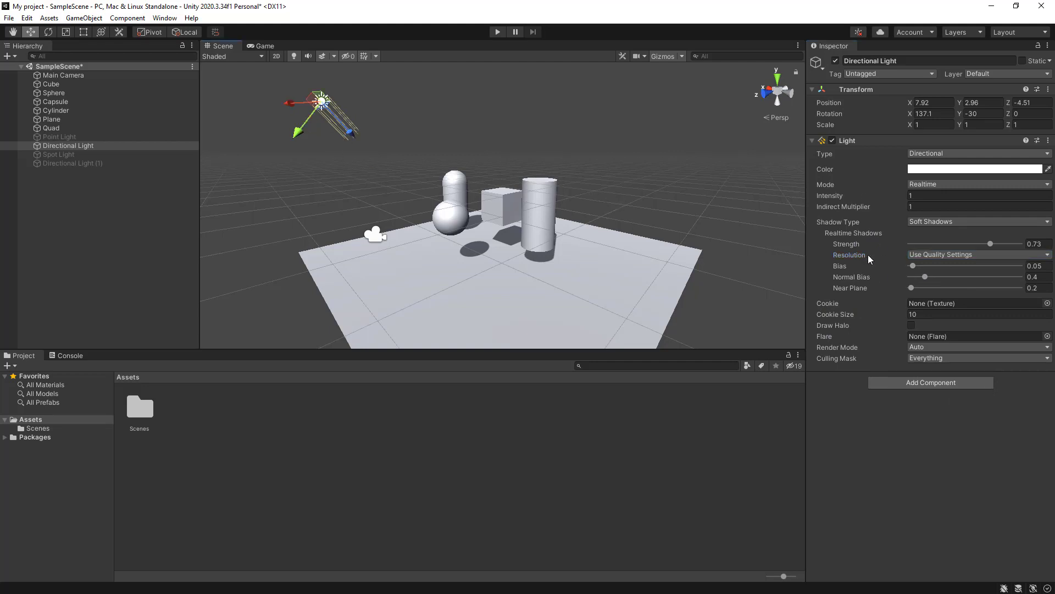
pyautogui.keyDown('alt'); pyautogui.moveTo(572, 228); pyautogui.dragTo(620, 250); pyautogui.keyUp('alt')
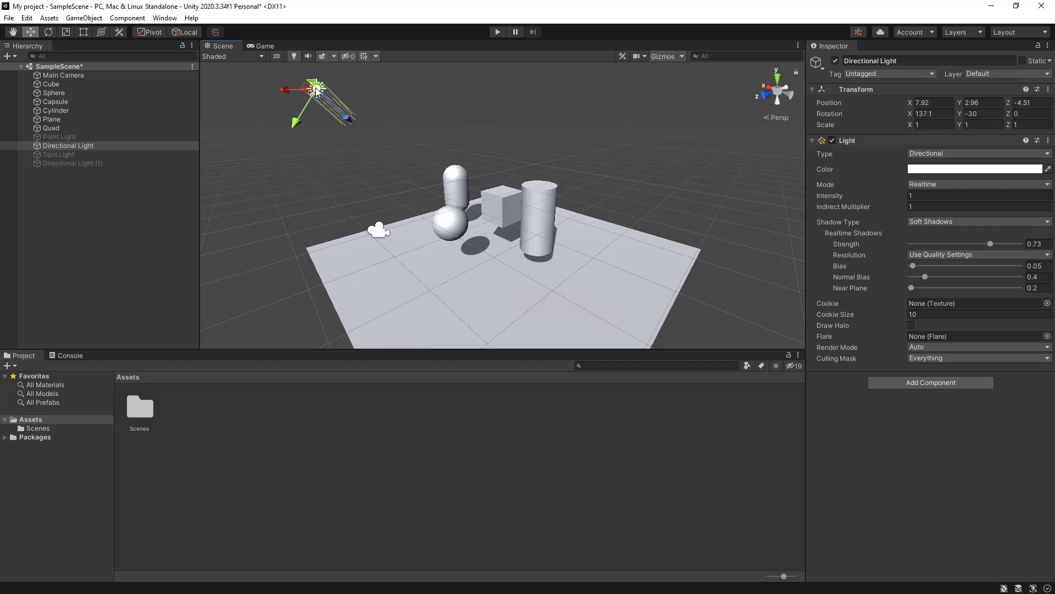
pyautogui.press('e')
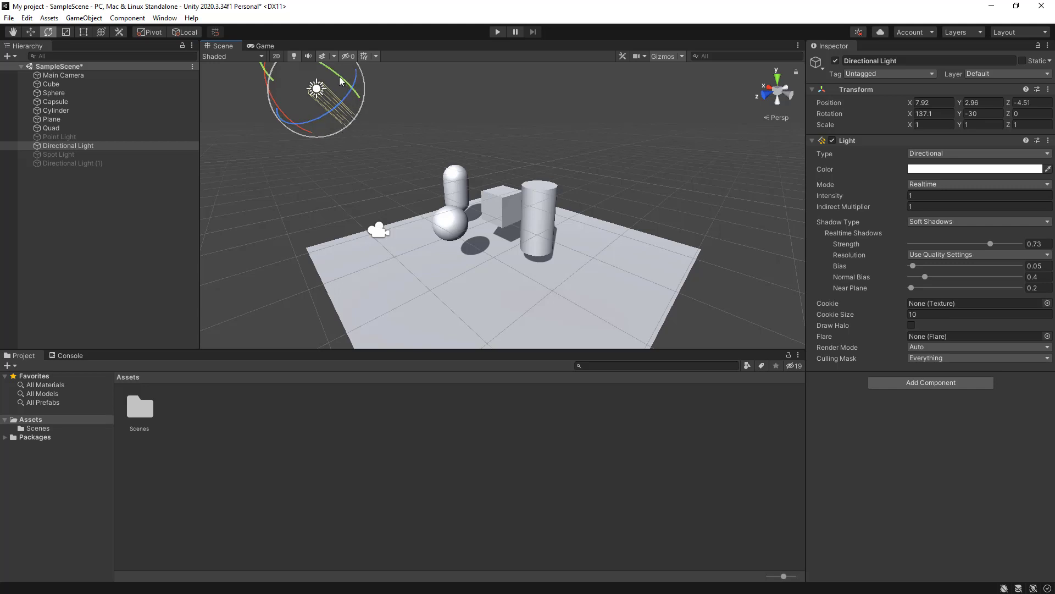
pyautogui.moveTo(339, 81); pyautogui.dragTo(314, 84)
pyautogui.keyDown('alt'); pyautogui.moveTo(407, 203); pyautogui.dragTo(600, 249); pyautogui.keyUp('alt')
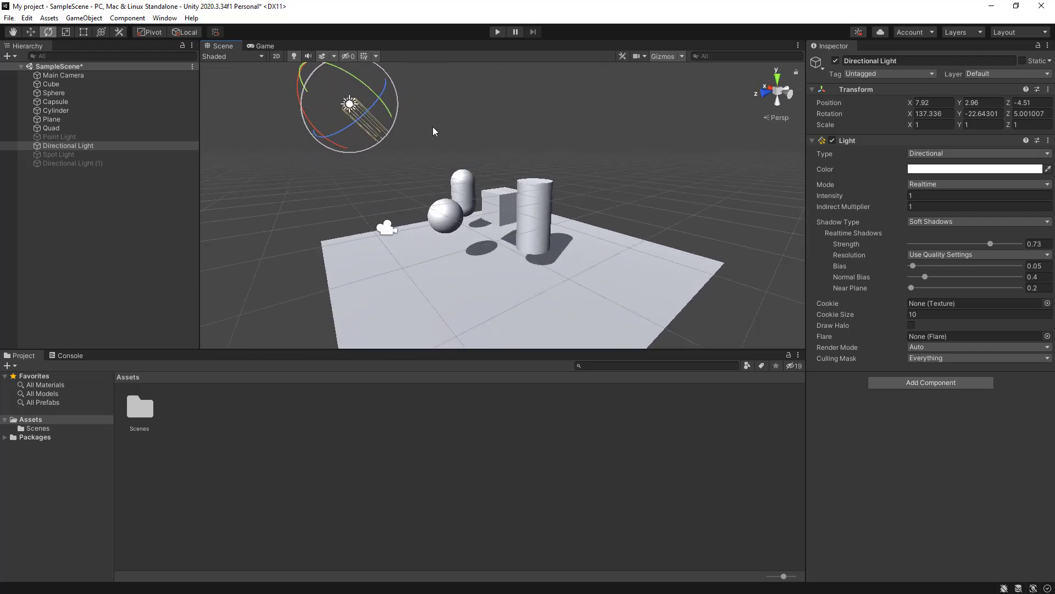
pyautogui.moveTo(352, 105); pyautogui.dragTo(356, 107)
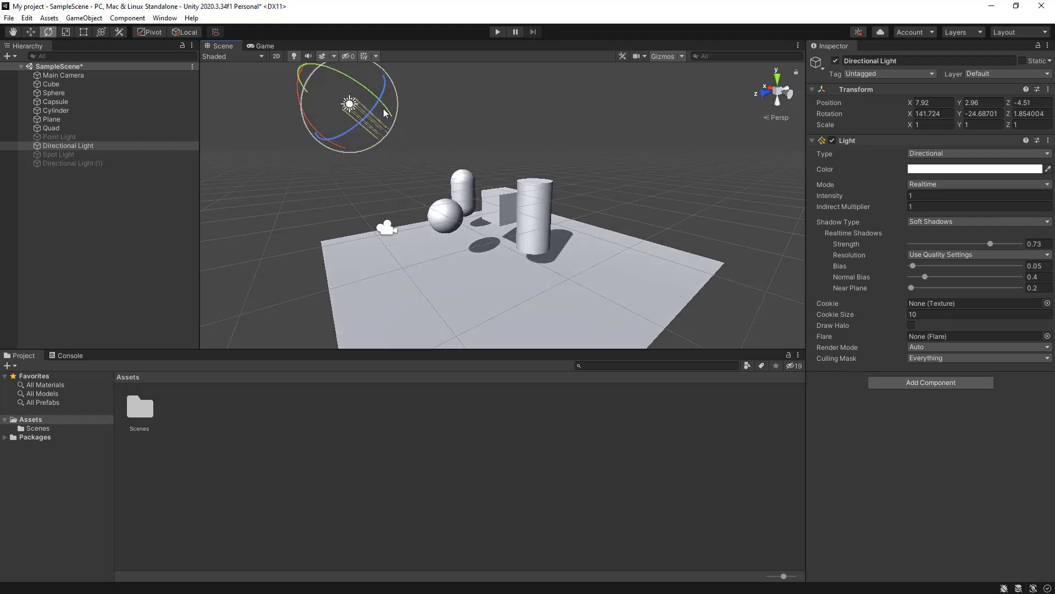
# - Deactivate and reactivate the Directional Light object, and disable only its Light component
pyautogui.click(836, 61)
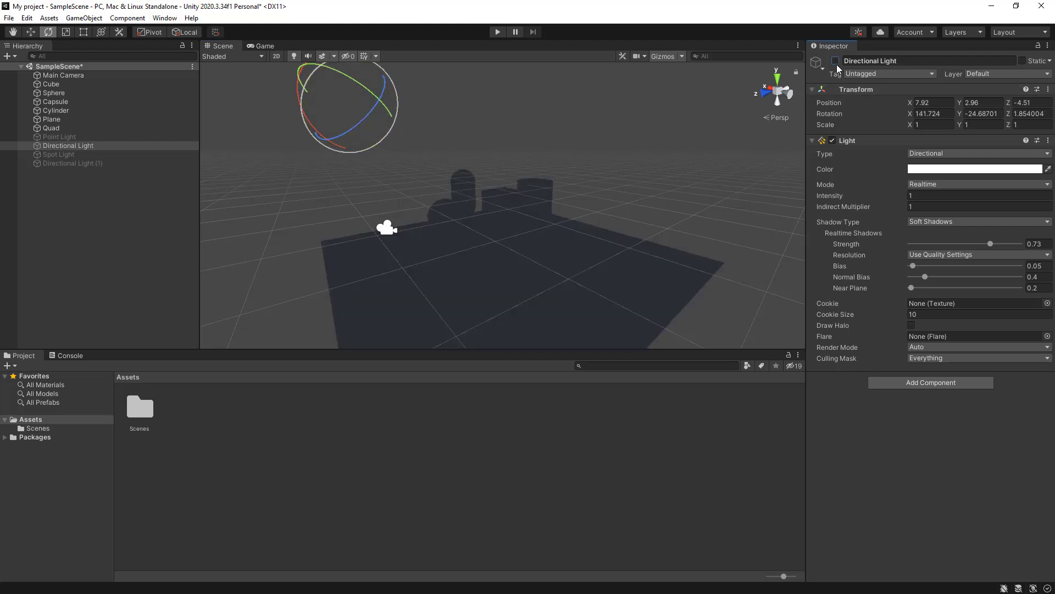
pyautogui.click(836, 61)
pyautogui.click(833, 141)
pyautogui.click(138, 211)
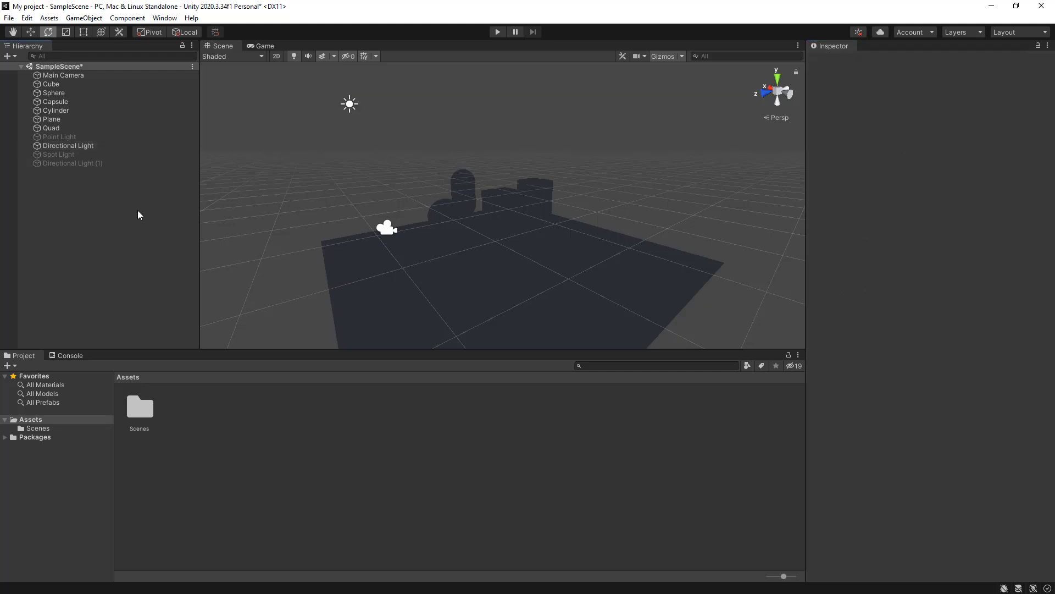
# - Activate the Point Light and move it slightly to about X -1.05, Y 0.42, Z -4.63
pyautogui.click(60, 136)
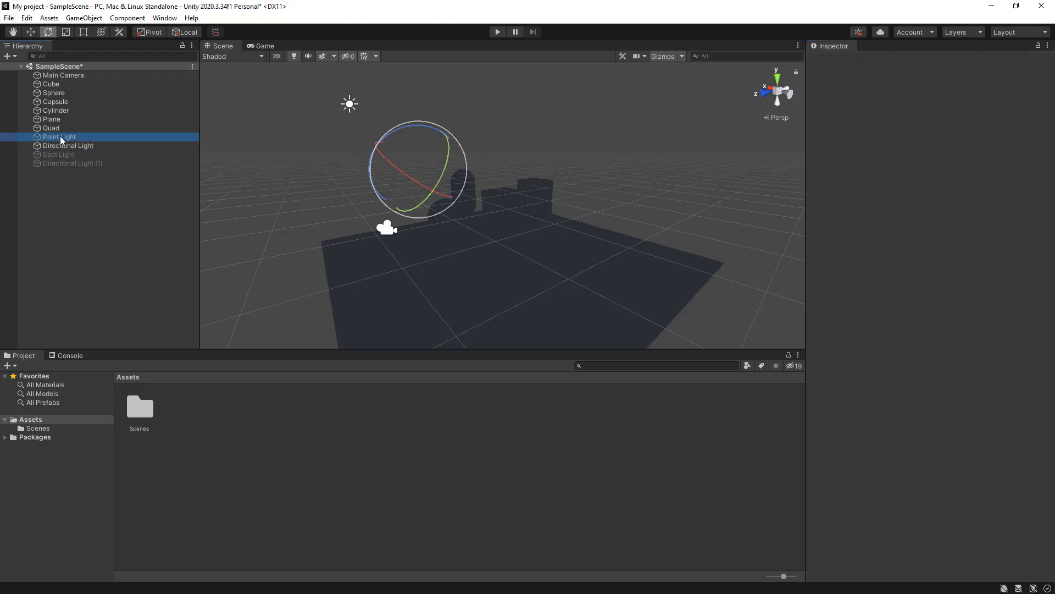
pyautogui.click(836, 60)
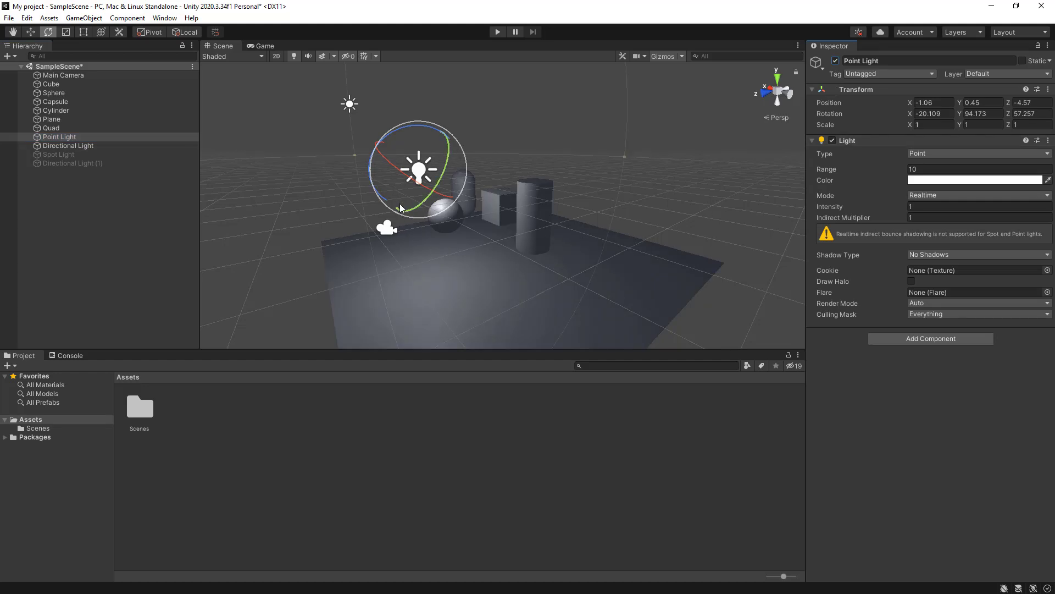
pyautogui.press('w')
pyautogui.moveTo(380, 150); pyautogui.dragTo(384, 152)
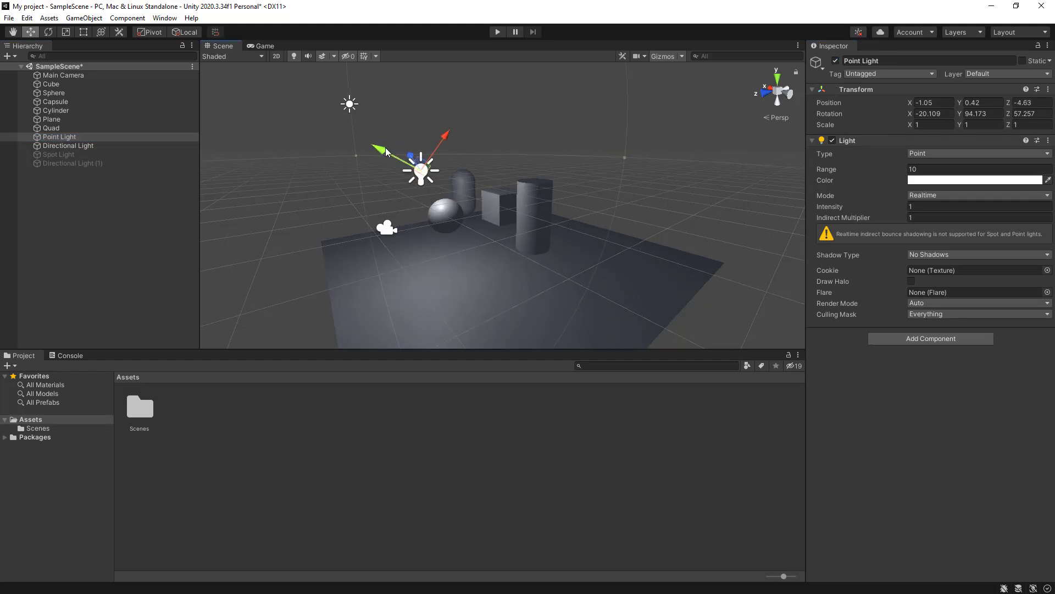
# - Set the Point Light's range to 12 and check how far its light reaches across the plane
pyautogui.moveTo(576, 317)
pyautogui.keyDown('alt'); pyautogui.mouseDown()
pyautogui.moveTo(584, 315)
pyautogui.moveTo(572, 301)
pyautogui.mouseUp(); pyautogui.keyUp('alt')
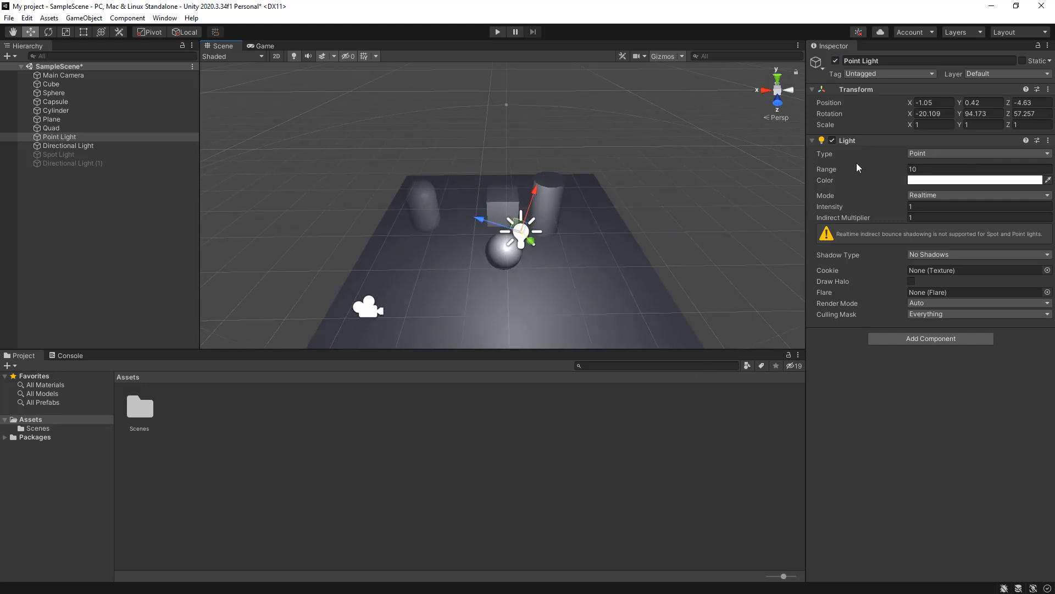
pyautogui.click(919, 169)
pyautogui.click(910, 170)
pyautogui.moveTo(908, 171); pyautogui.dragTo(882, 173)
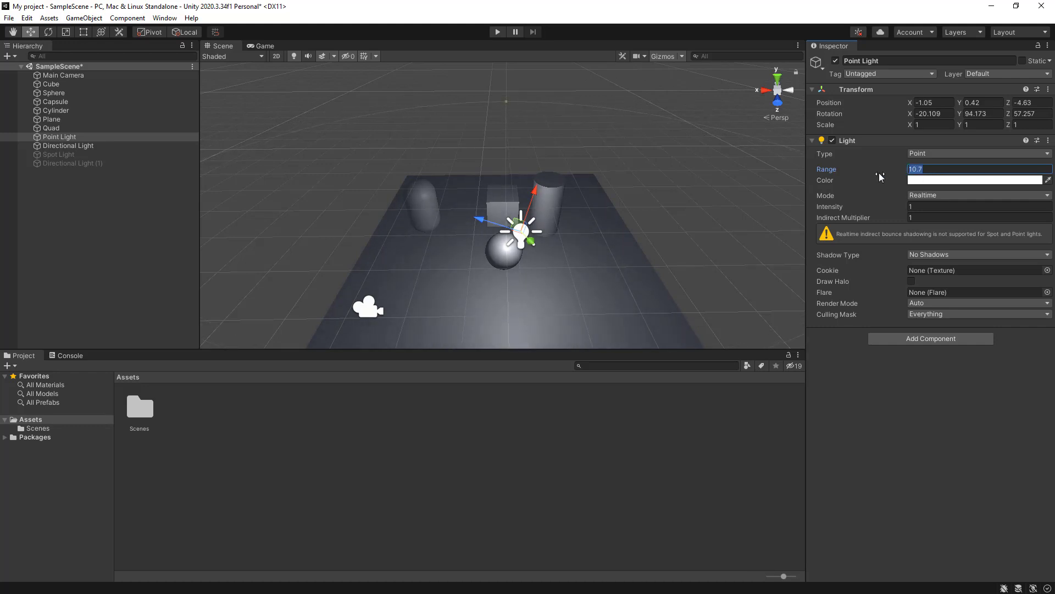
pyautogui.write('12')
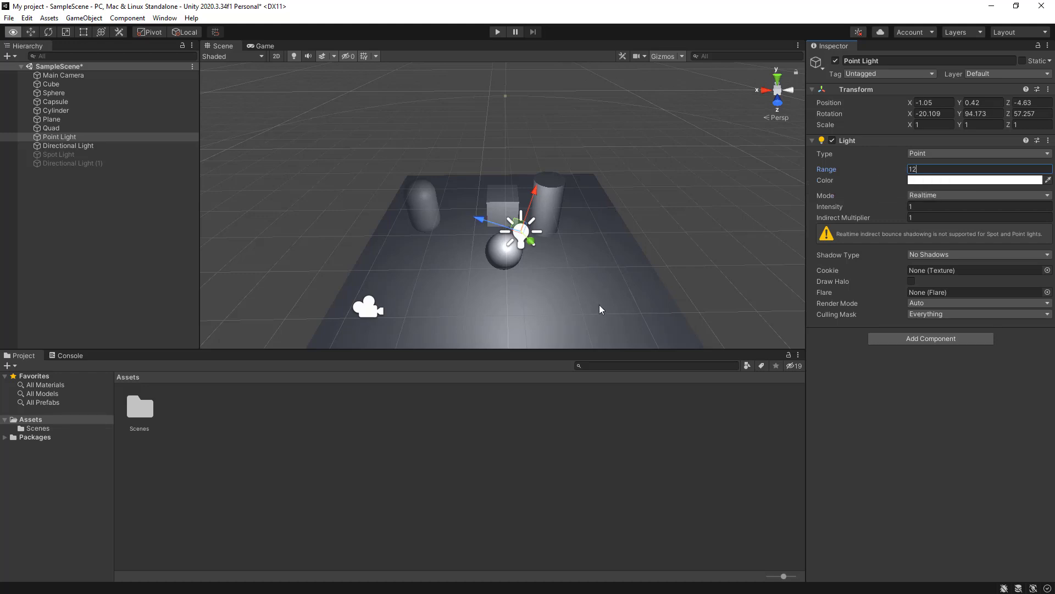
pyautogui.keyDown('alt'); pyautogui.moveTo(599, 305); pyautogui.dragTo(601, 269); pyautogui.keyUp('alt')
pyautogui.keyDown('alt'); pyautogui.moveTo(690, 302); pyautogui.dragTo(517, 306); pyautogui.keyUp('alt')
pyautogui.scroll(-7, 518, 303)
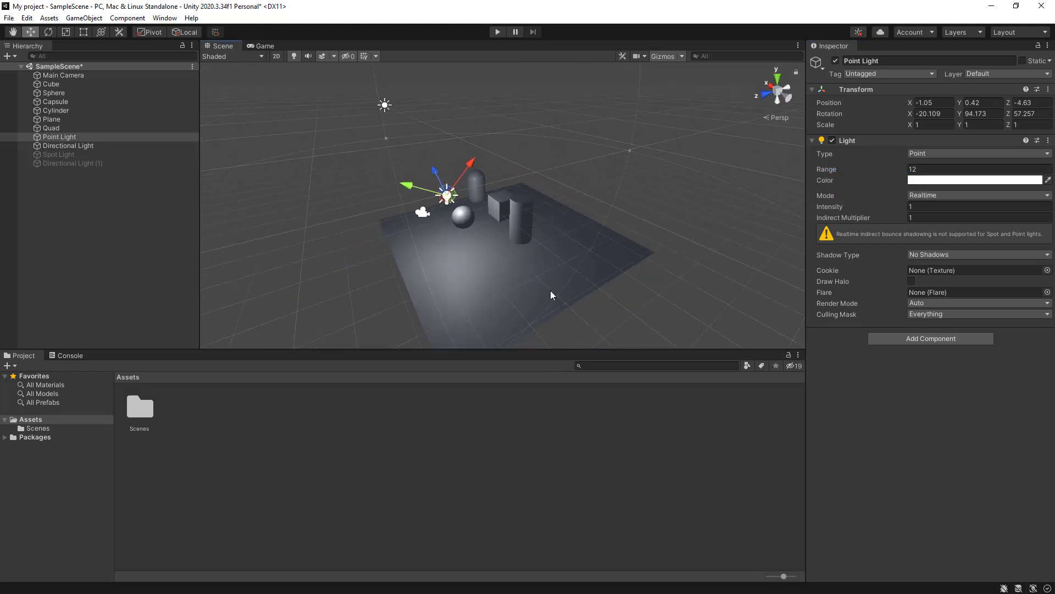
# - Increase the Point Light's range to 24 and further to 100
pyautogui.click(934, 169)
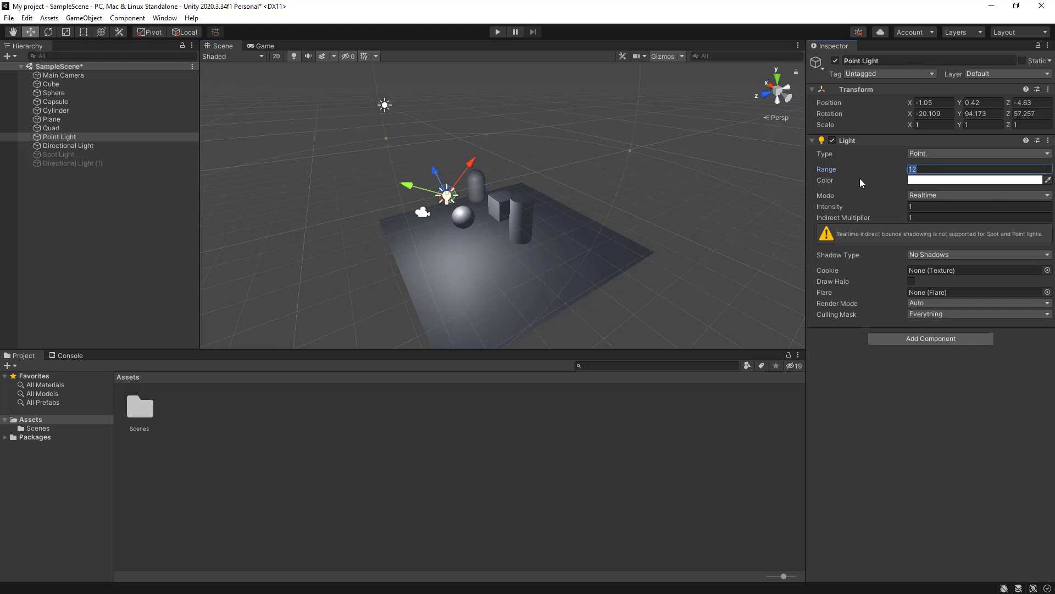
pyautogui.write('24')
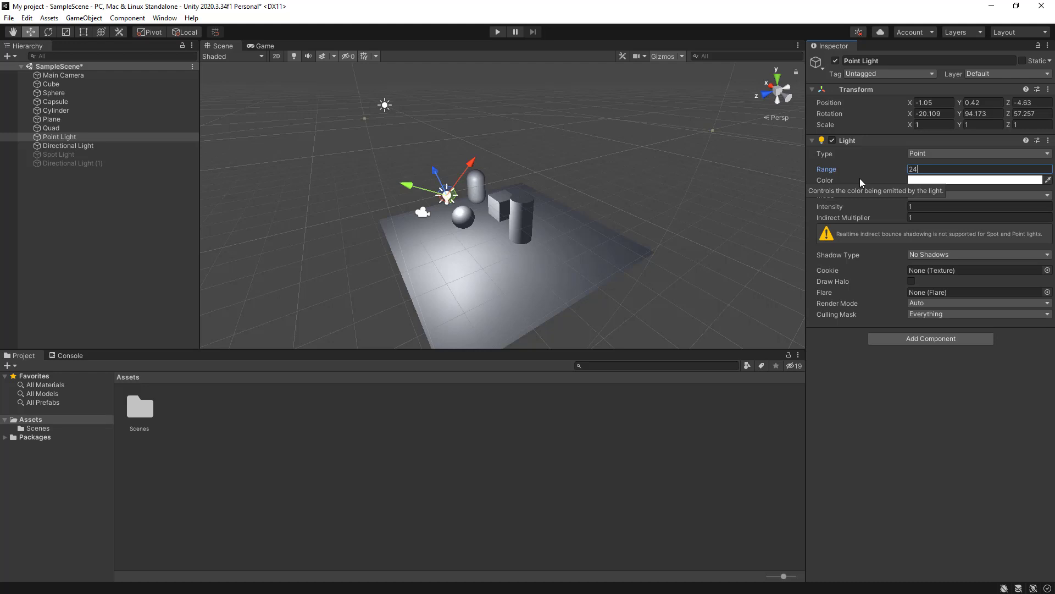
pyautogui.press('Return')
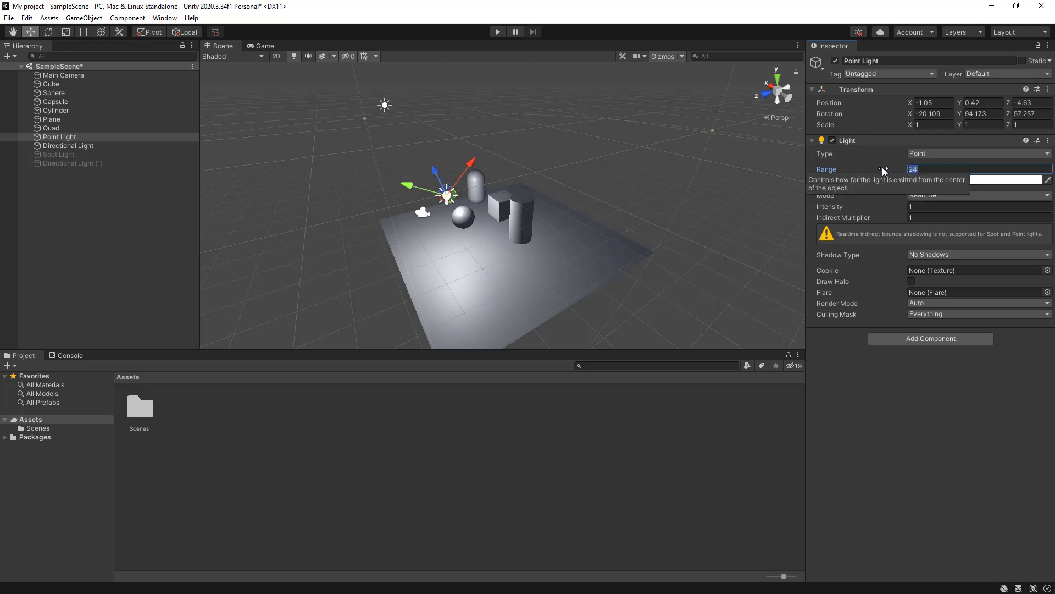
pyautogui.write('100')
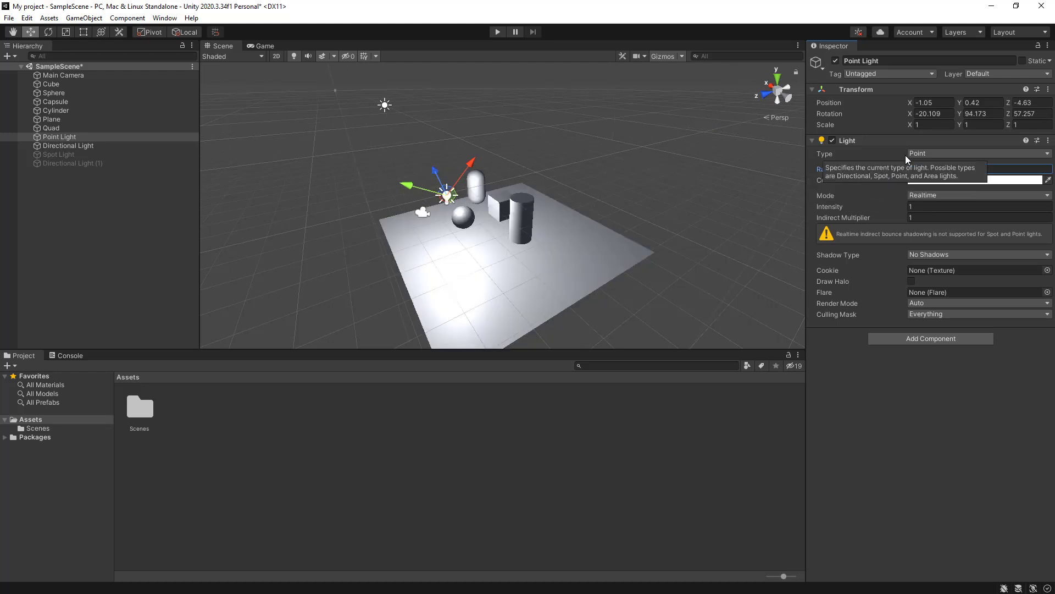
# - Move the Point Light up and away to about X -1.32, Y 1.13, Z -4.71
pyautogui.click(407, 187)
pyautogui.moveTo(406, 186)
pyautogui.mouseDown()
pyautogui.moveTo(422, 190)
pyautogui.moveTo(401, 184)
pyautogui.mouseUp()
pyautogui.moveTo(459, 164); pyautogui.dragTo(477, 154)
# - Set the Point Light's range to 10 and move it to about X -1.71, Y 0.76, Z -5.03
pyautogui.click(839, 170)
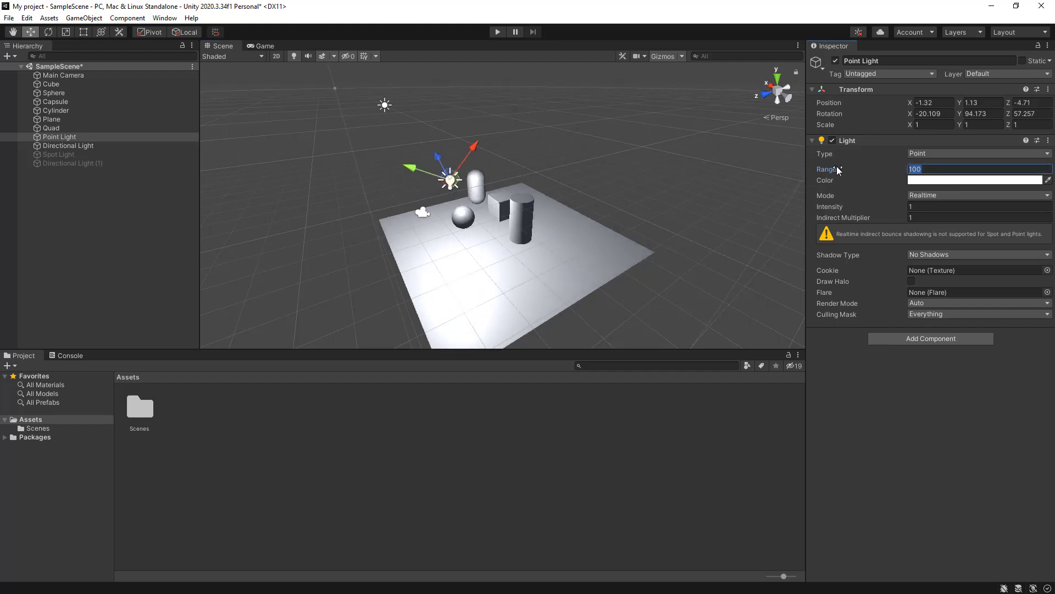
pyautogui.write('10')
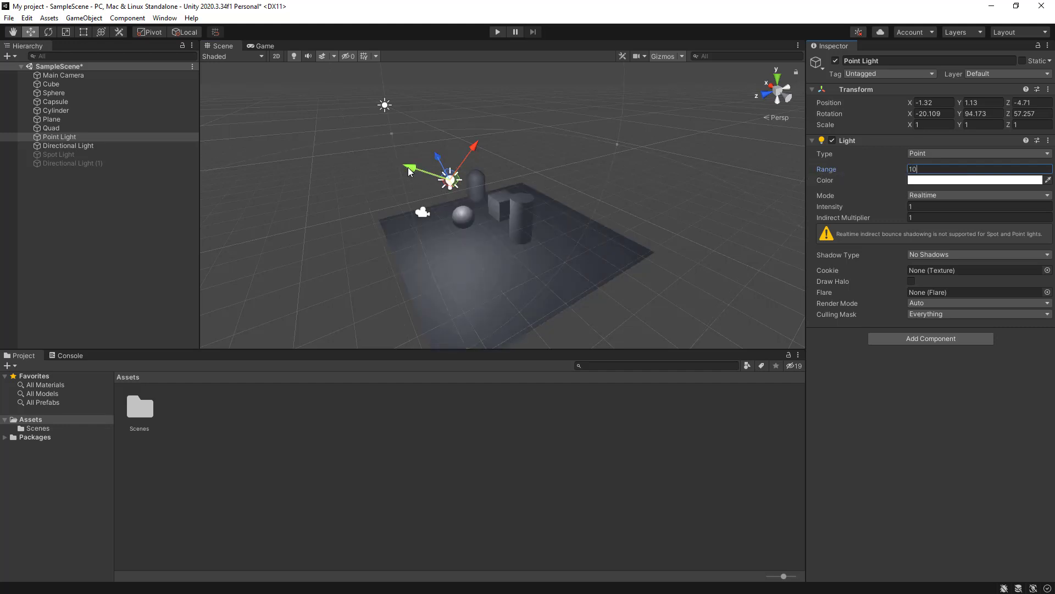
pyautogui.moveTo(411, 166); pyautogui.dragTo(456, 184)
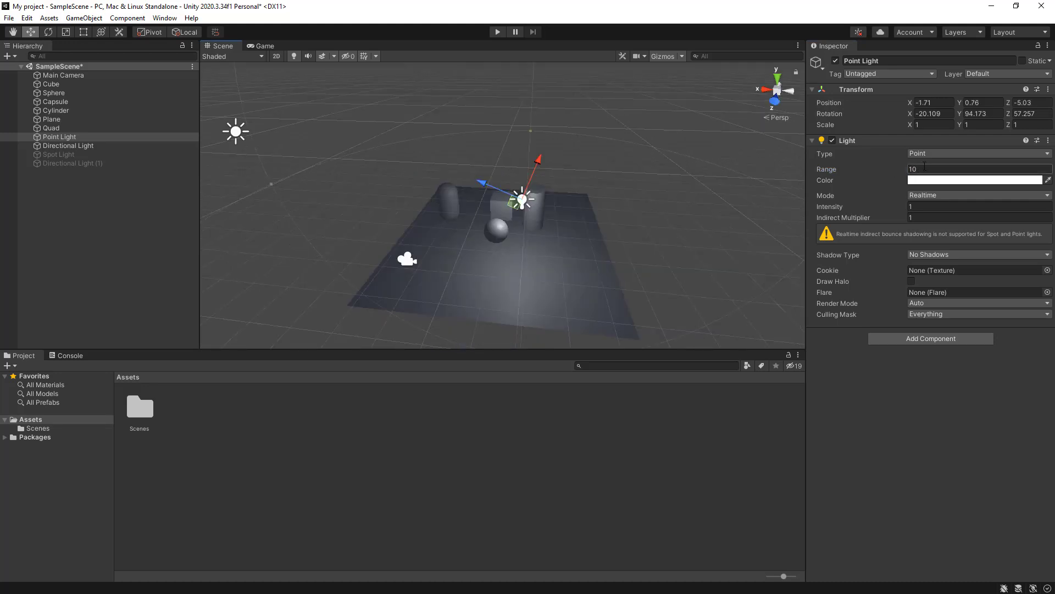
# - Change the Point Light's colour to bright green, 88EC2A
pyautogui.click(946, 180)
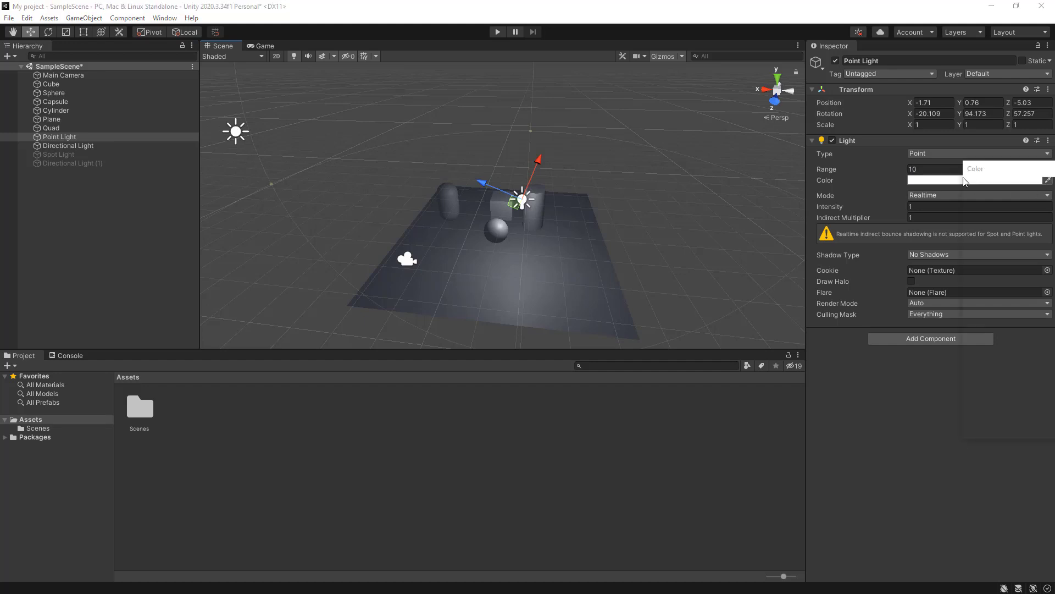
pyautogui.click(986, 209)
pyautogui.click(1006, 239)
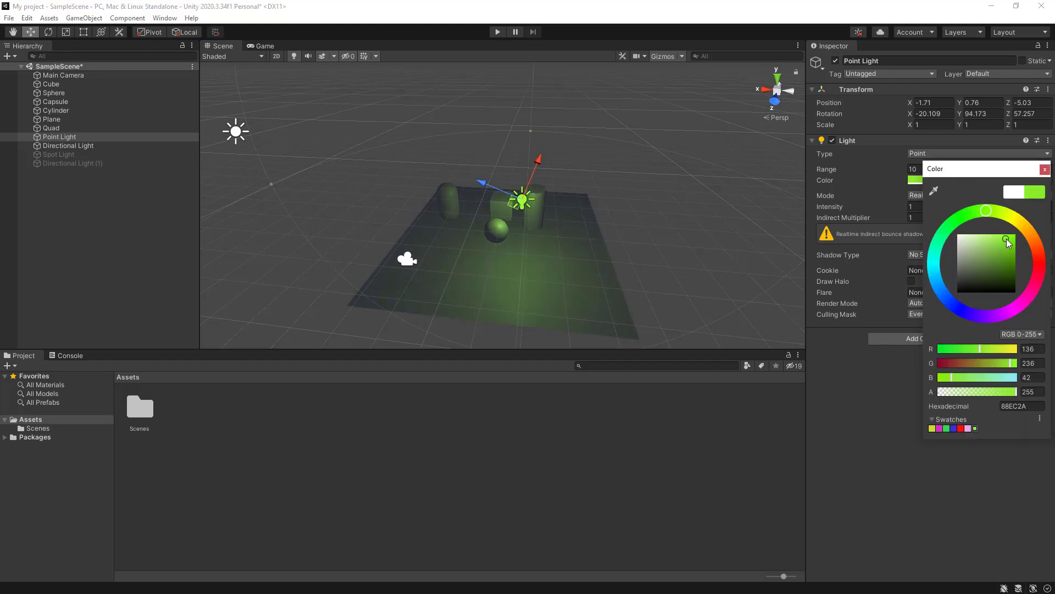
pyautogui.click(867, 197)
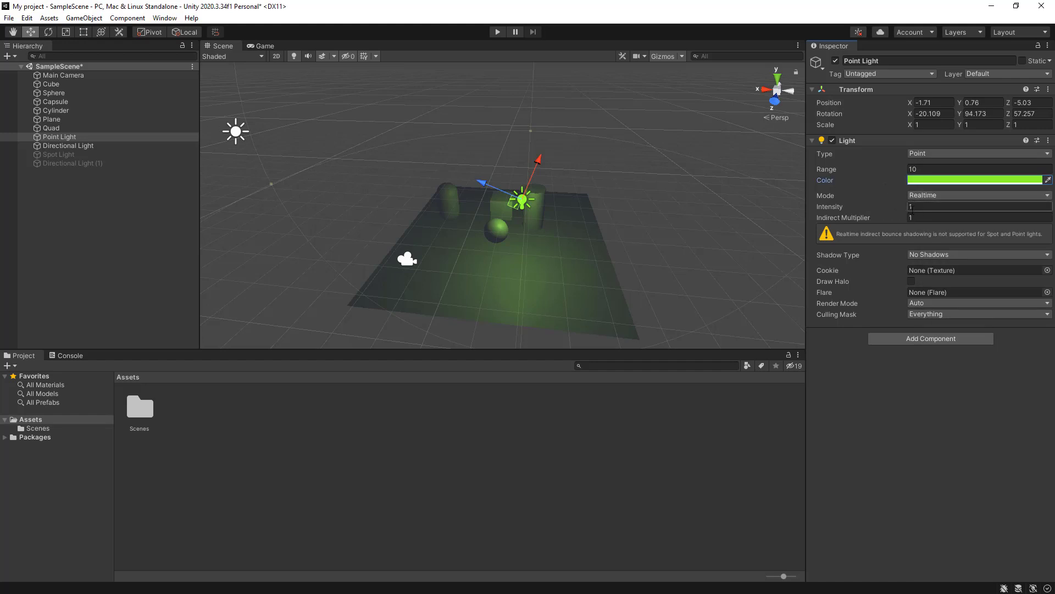
# - Try the Point Light at an intensity of about 2.54 and return it to 1
pyautogui.moveTo(907, 210)
pyautogui.mouseDown()
pyautogui.moveTo(969, 212)
pyautogui.moveTo(916, 209)
pyautogui.mouseUp()
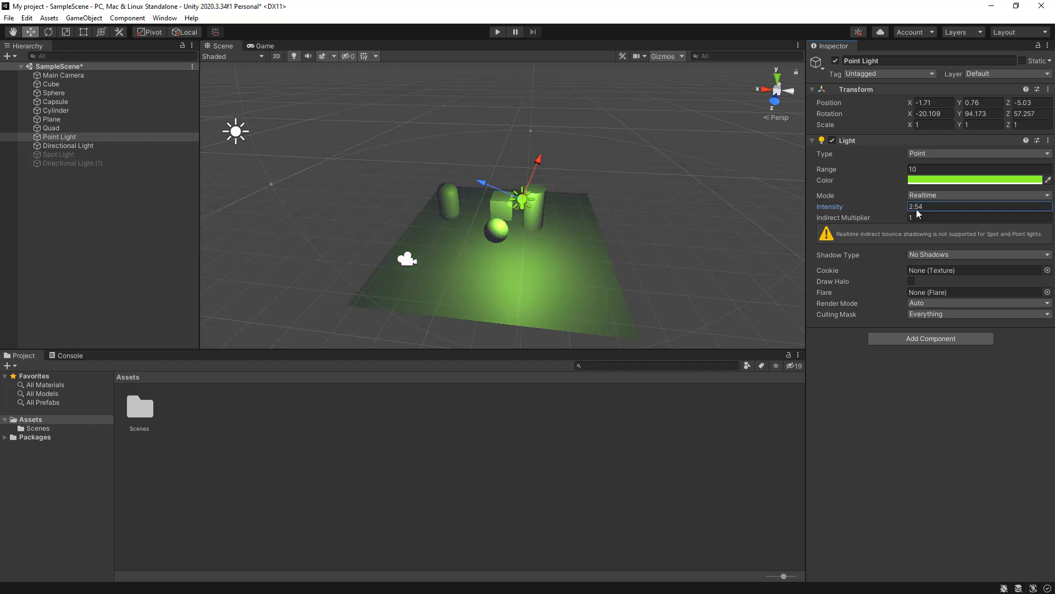
pyautogui.click(874, 204)
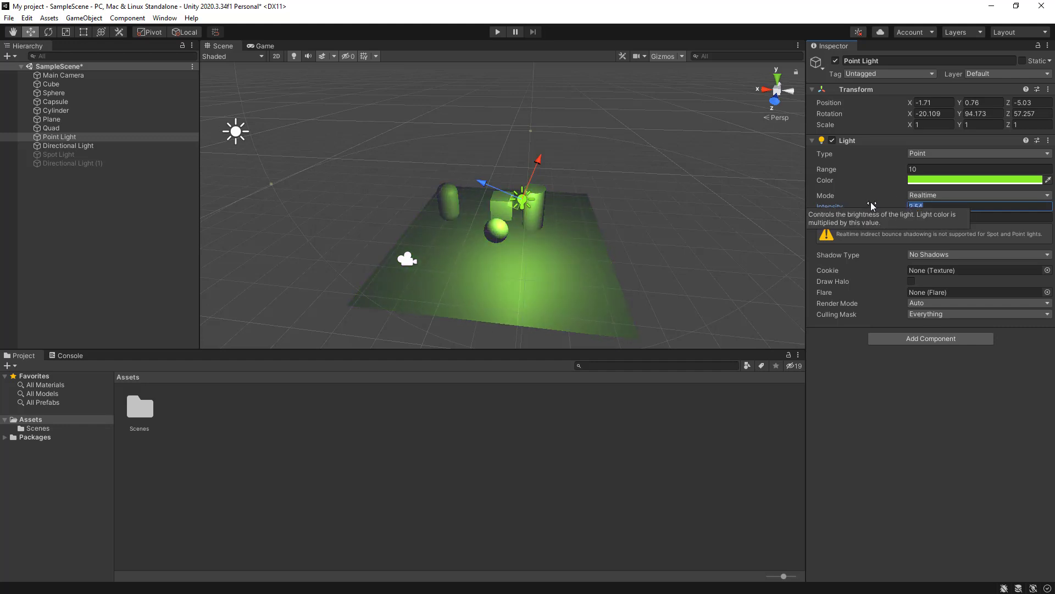
pyautogui.write('1')
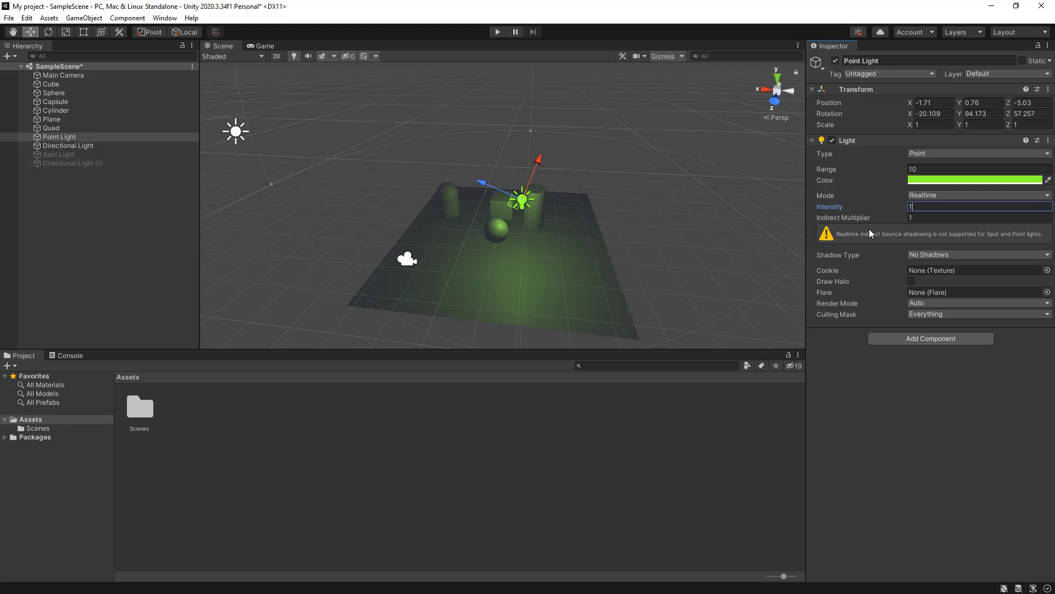
pyautogui.press('Return')
# - Set the Point Light's mode to Mixed and look through its shadow type options without changing them
pyautogui.click(939, 196)
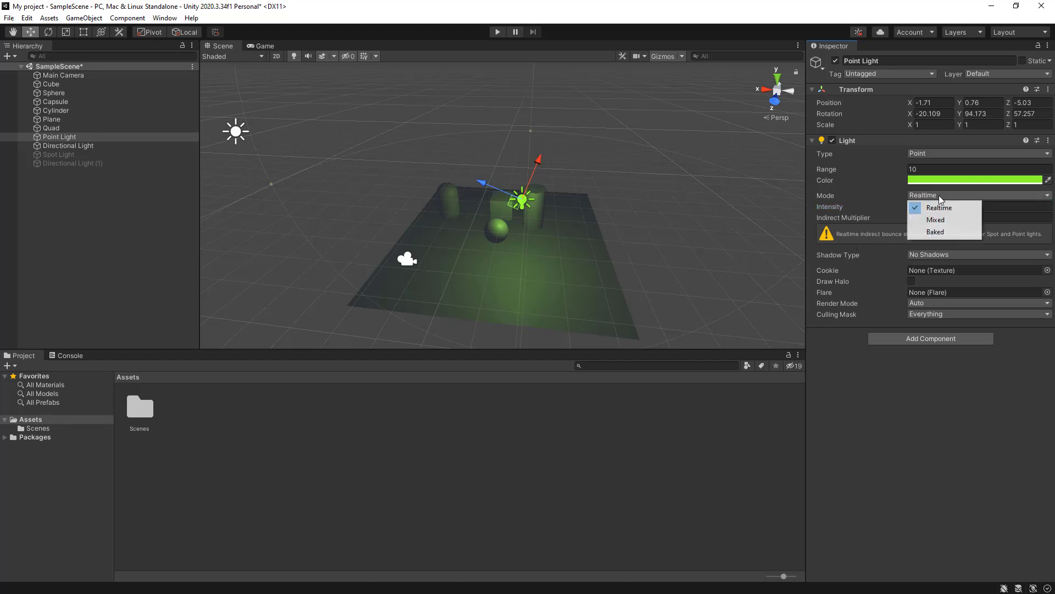
pyautogui.click(934, 217)
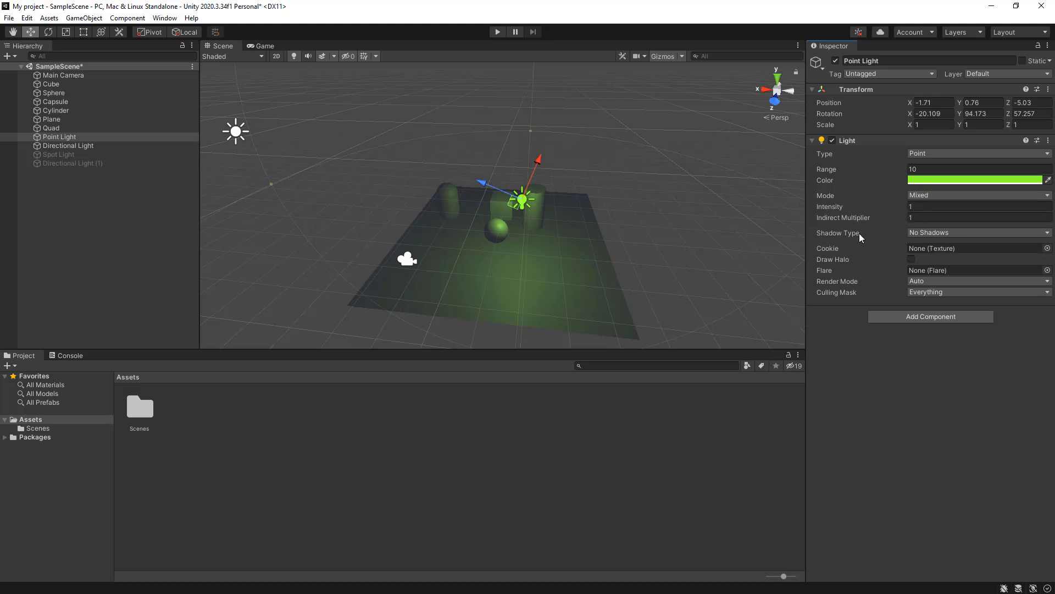
pyautogui.click(936, 232)
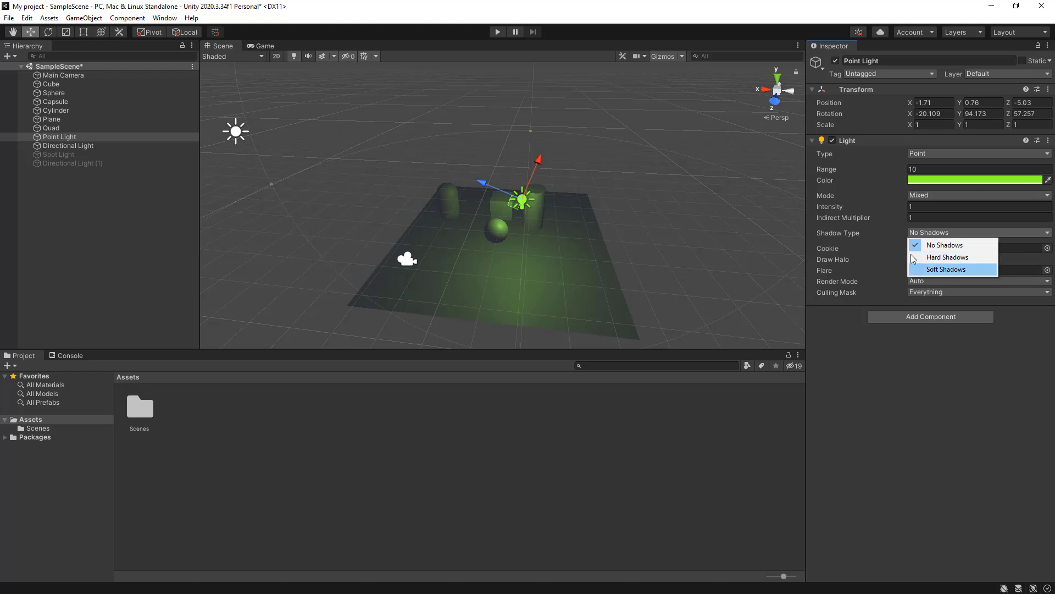
pyautogui.click(889, 228)
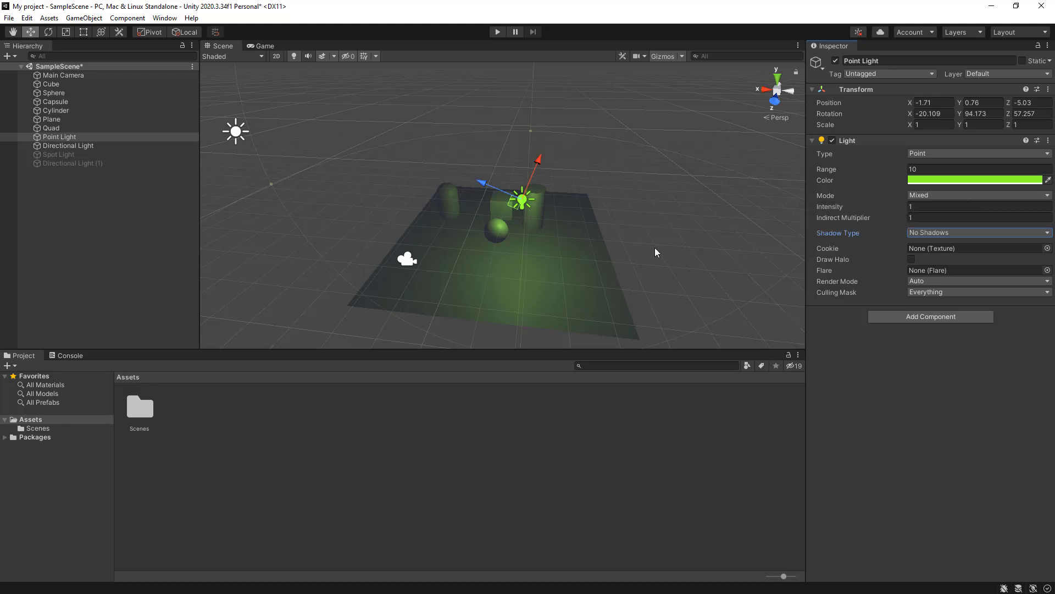
# - Disable the Light component of the Point Light and activate the Spot Light object
pyautogui.click(833, 140)
pyautogui.keyDown('alt'); pyautogui.moveTo(657, 241); pyautogui.dragTo(567, 260); pyautogui.keyUp('alt')
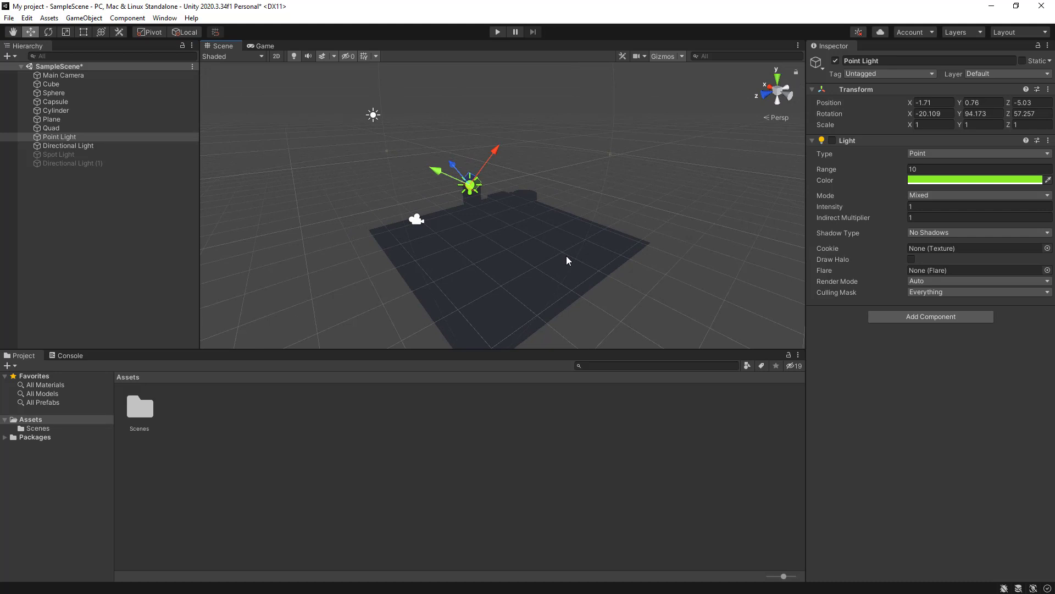
pyautogui.click(61, 155)
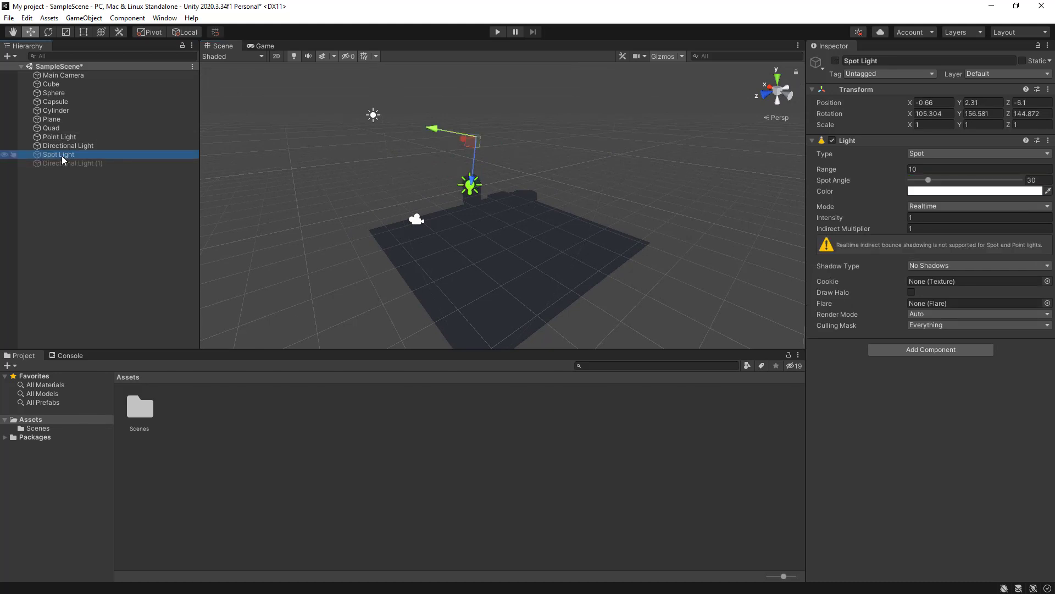
pyautogui.click(835, 61)
# - Move the Spot Light above the plane to about X -1.02, Y 3.21, Z -8.77
pyautogui.keyDown('alt'); pyautogui.moveTo(548, 279); pyautogui.dragTo(716, 299); pyautogui.keyUp('alt')
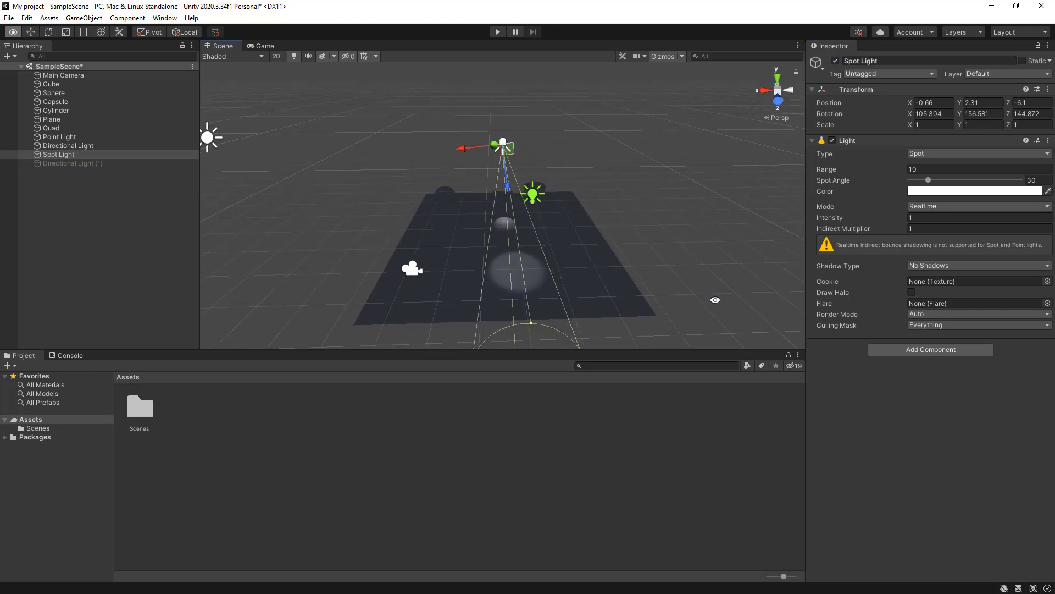
pyautogui.moveTo(490, 148); pyautogui.dragTo(508, 148)
pyautogui.keyDown('alt'); pyautogui.moveTo(705, 190); pyautogui.dragTo(610, 206); pyautogui.keyUp('alt')
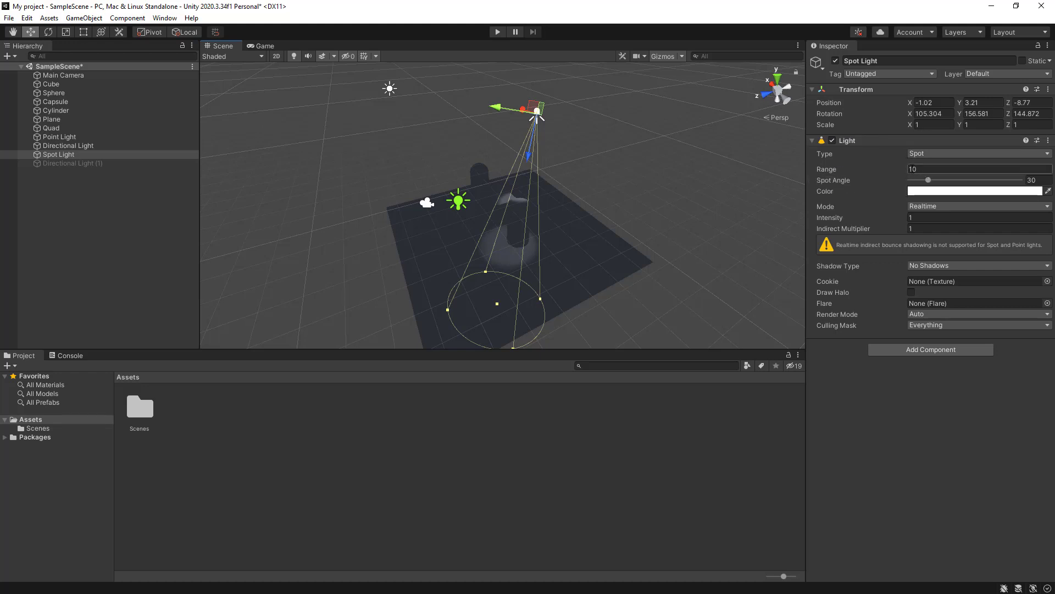
# - Increase the Spot Light's range to 24 and widen its spot angle to about 62.1
pyautogui.moveTo(906, 172)
pyautogui.mouseDown()
pyautogui.moveTo(1049, 182)
pyautogui.moveTo(16, 177)
pyautogui.moveTo(1039, 185)
pyautogui.moveTo(919, 168)
pyautogui.mouseUp()
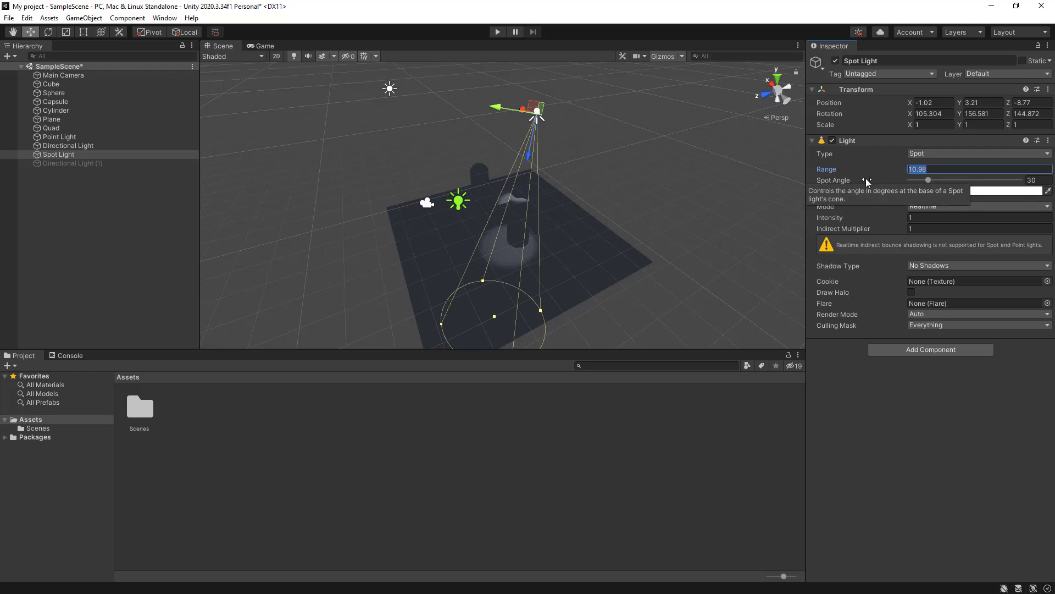
pyautogui.write('24')
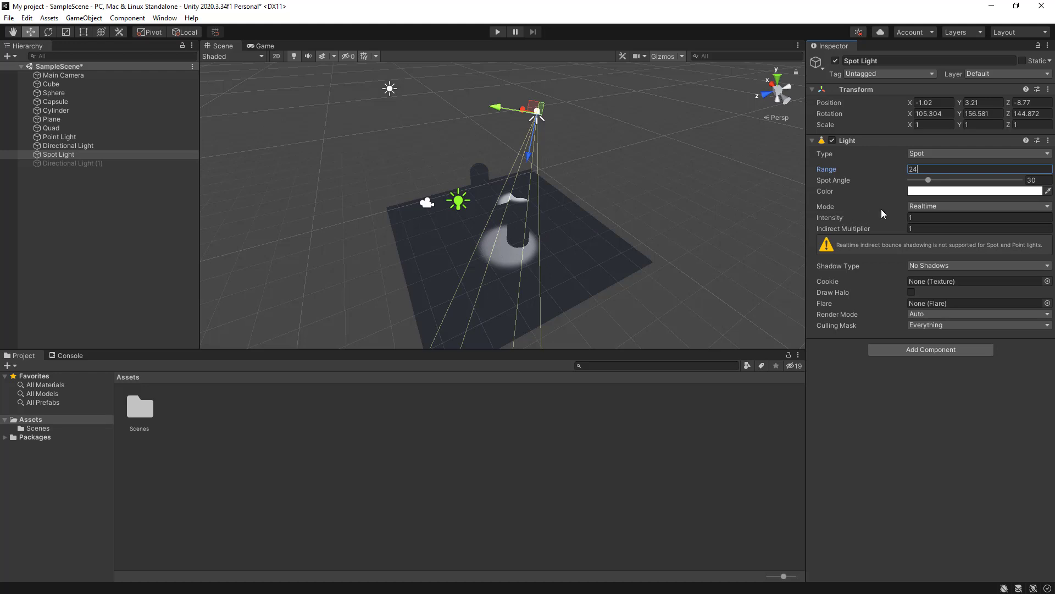
pyautogui.moveTo(929, 181); pyautogui.dragTo(950, 189)
# - Reduce the Spot Light's range to 10 and its spot angle to about 55
pyautogui.click(886, 172)
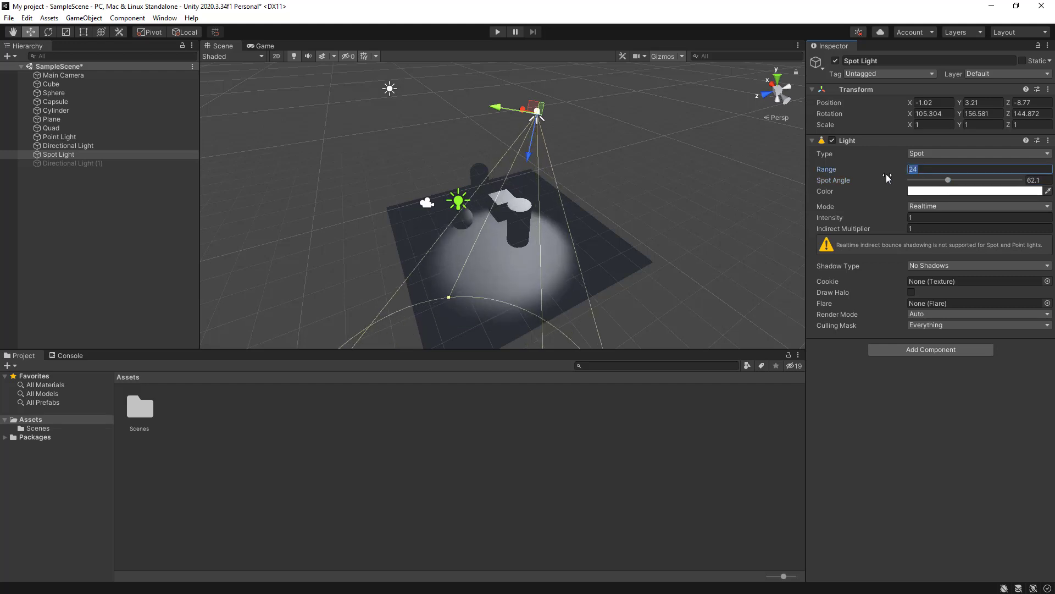
pyautogui.write('10')
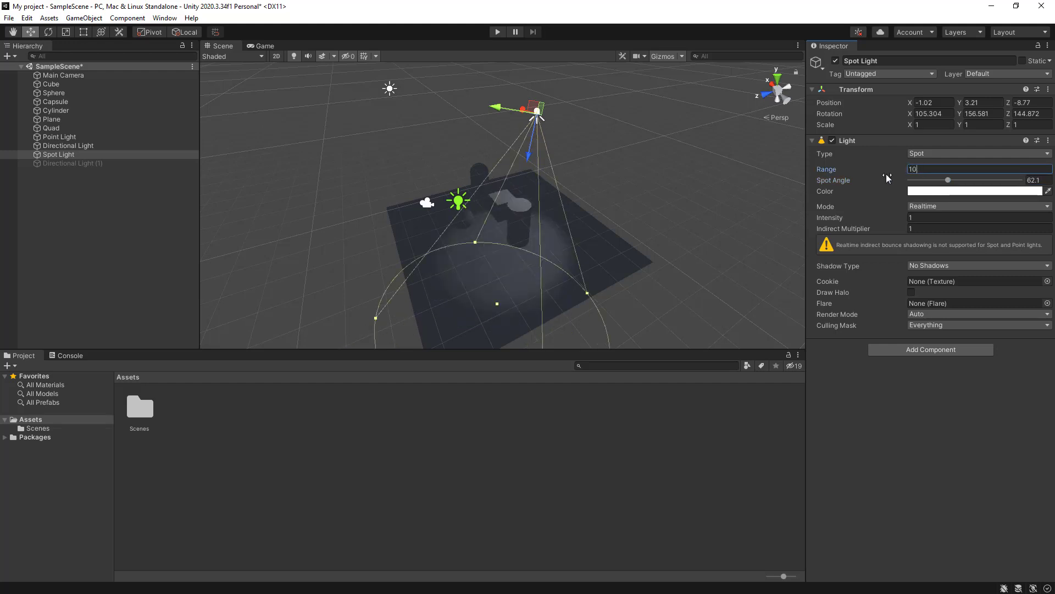
pyautogui.moveTo(950, 183)
pyautogui.mouseDown()
pyautogui.moveTo(964, 184)
pyautogui.moveTo(942, 185)
pyautogui.mouseUp()
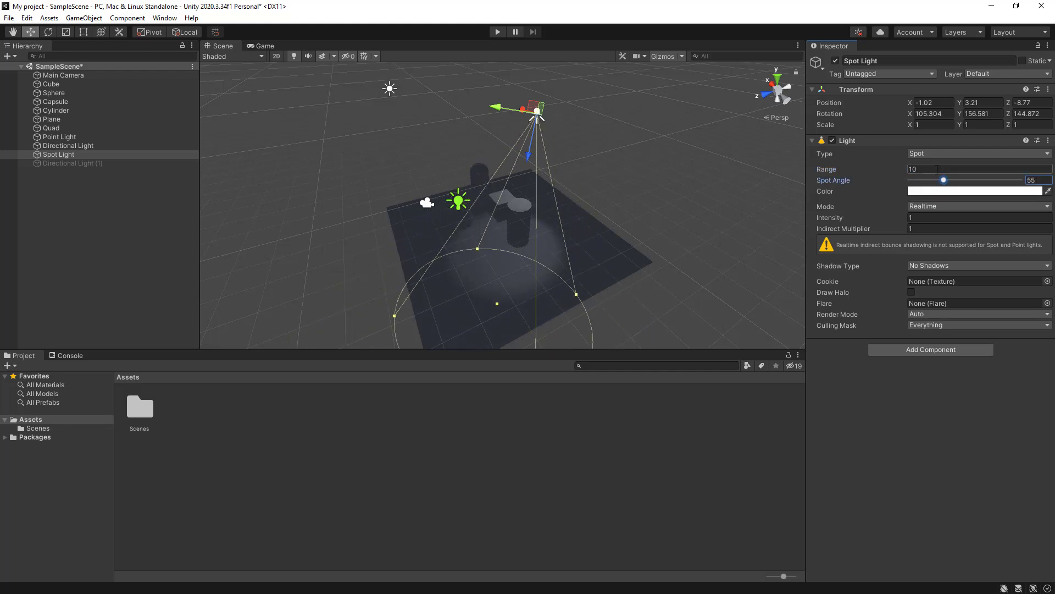
# - Set the Spot Light's range to 20 and narrow its spot angle to about 36.3
pyautogui.click(876, 172)
pyautogui.write('20')
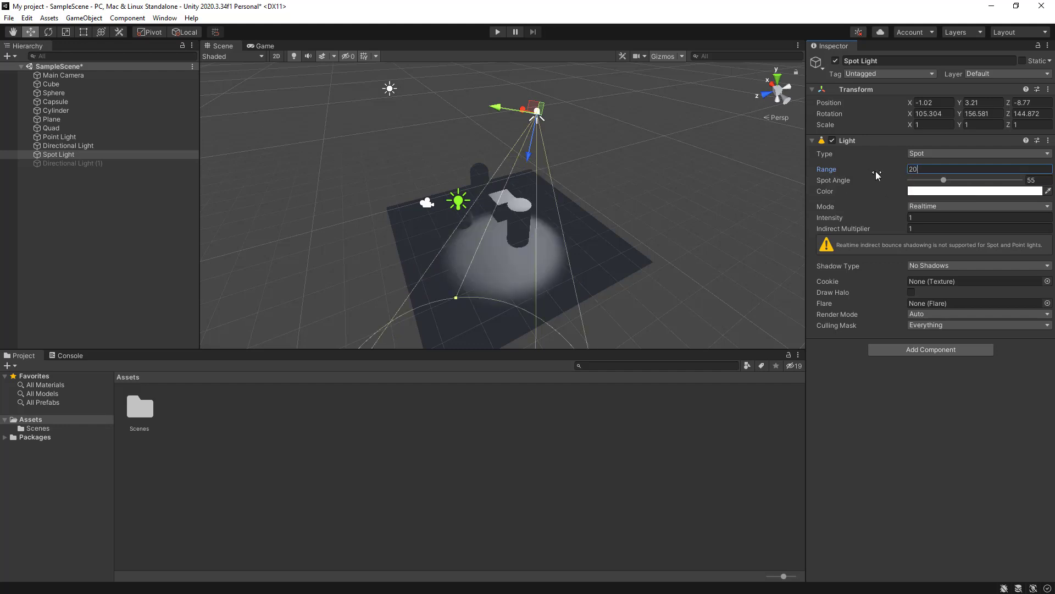
pyautogui.moveTo(944, 183)
pyautogui.mouseDown()
pyautogui.moveTo(911, 183)
pyautogui.moveTo(977, 190)
pyautogui.moveTo(933, 191)
pyautogui.mouseUp()
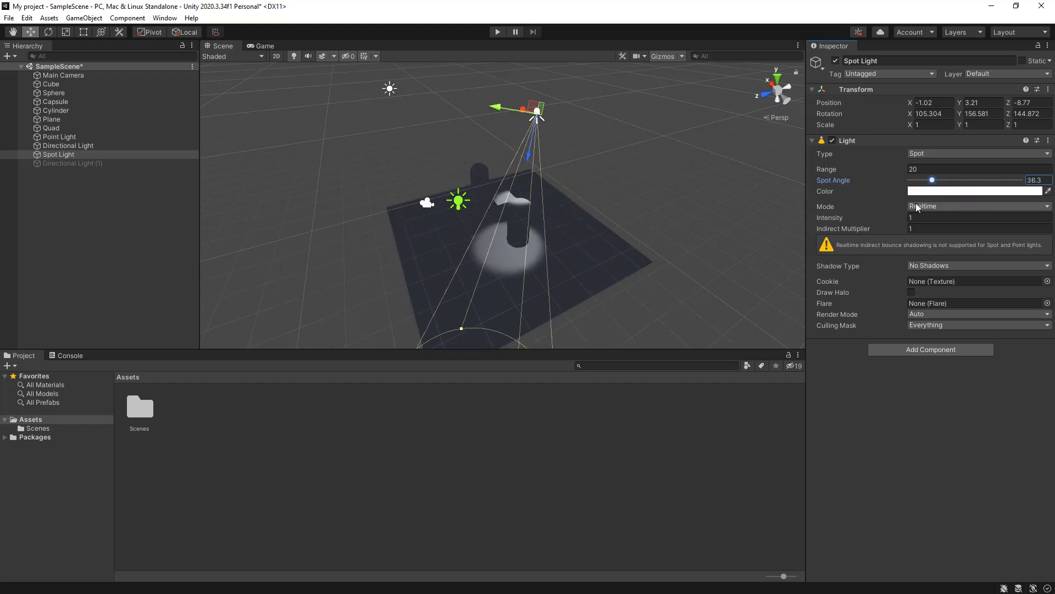
# - Nudge the Spot Light to about X -1.12, Y 3.23, Z -8.75 and change its colour to violet-blue, 5F51D9
pyautogui.moveTo(522, 108)
pyautogui.mouseDown()
pyautogui.moveTo(512, 108)
pyautogui.moveTo(527, 110)
pyautogui.mouseUp()
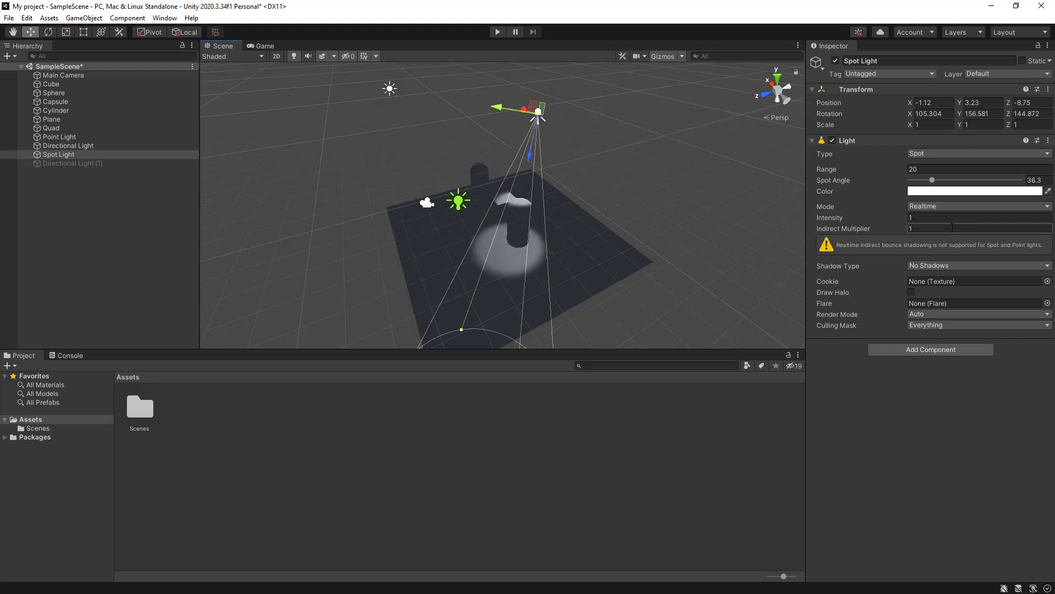
pyautogui.click(959, 192)
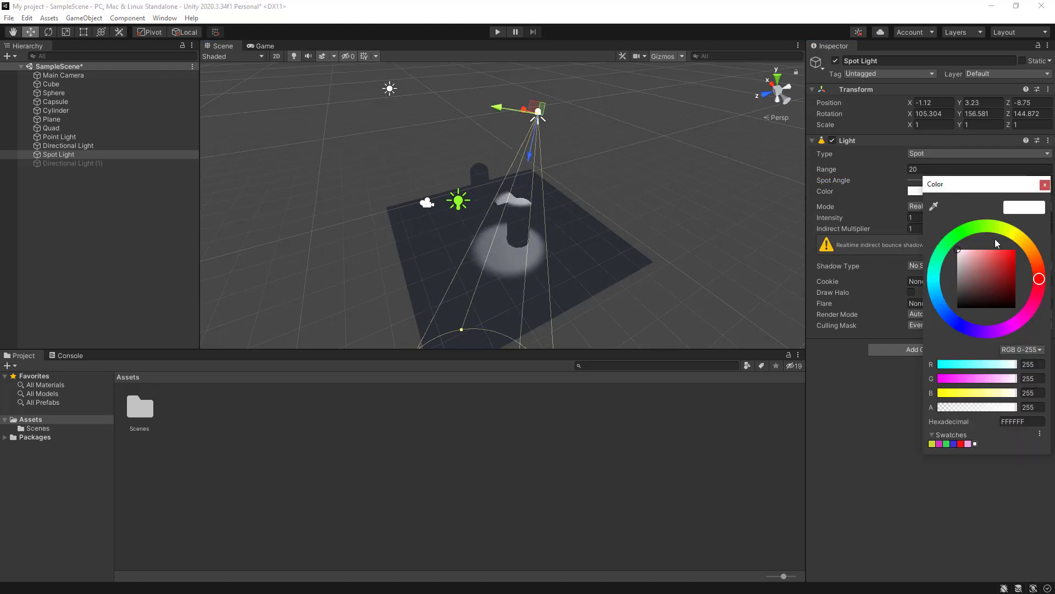
pyautogui.click(966, 328)
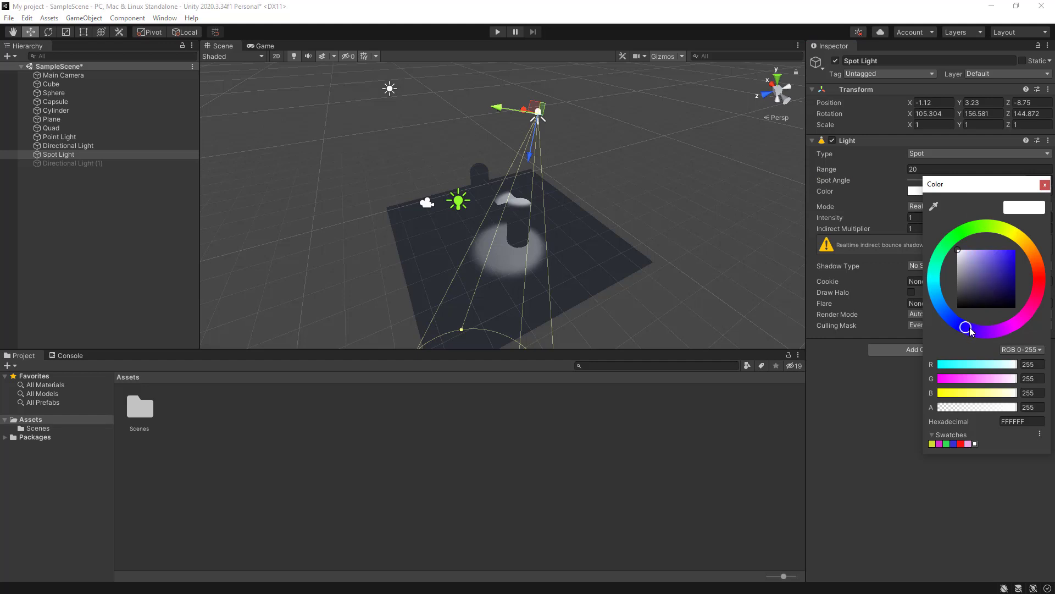
pyautogui.click(994, 258)
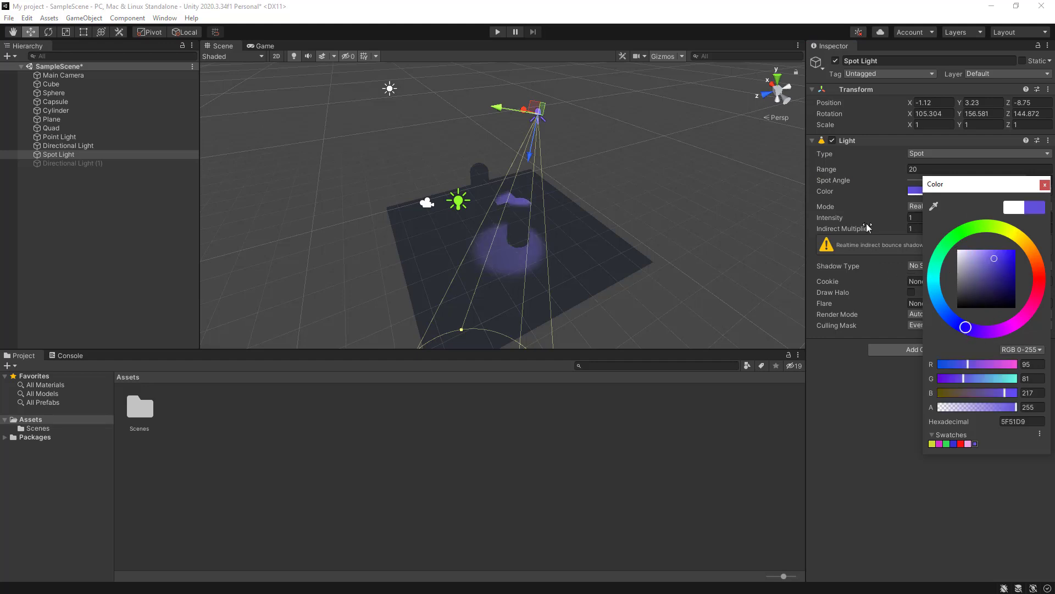
pyautogui.click(872, 182)
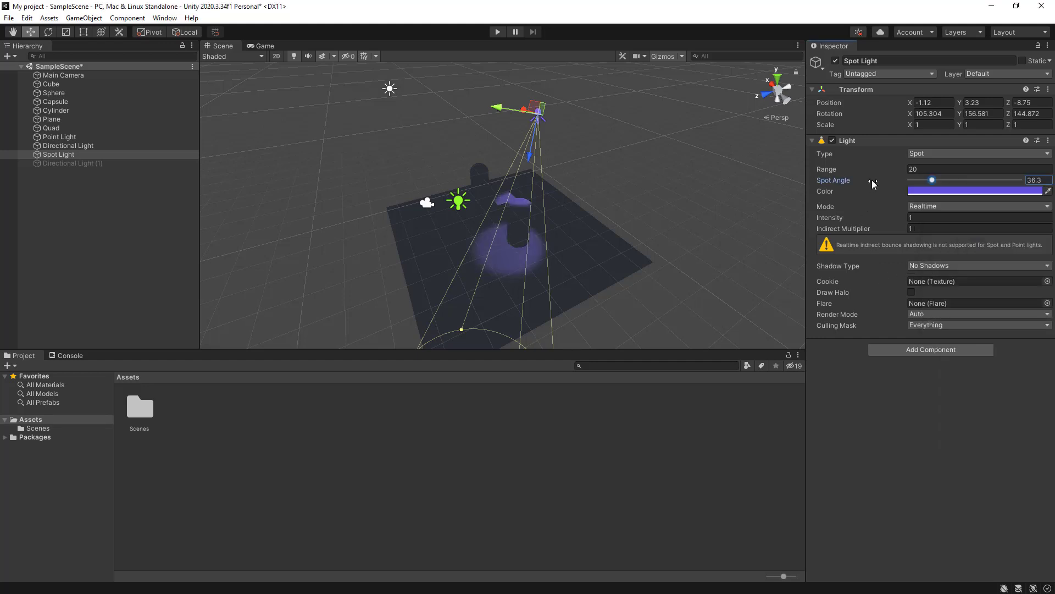
# - Try the Spot Light at intensities of 3.1 and 0.6, and return it to 1
pyautogui.click(910, 216)
pyautogui.write('3.1')
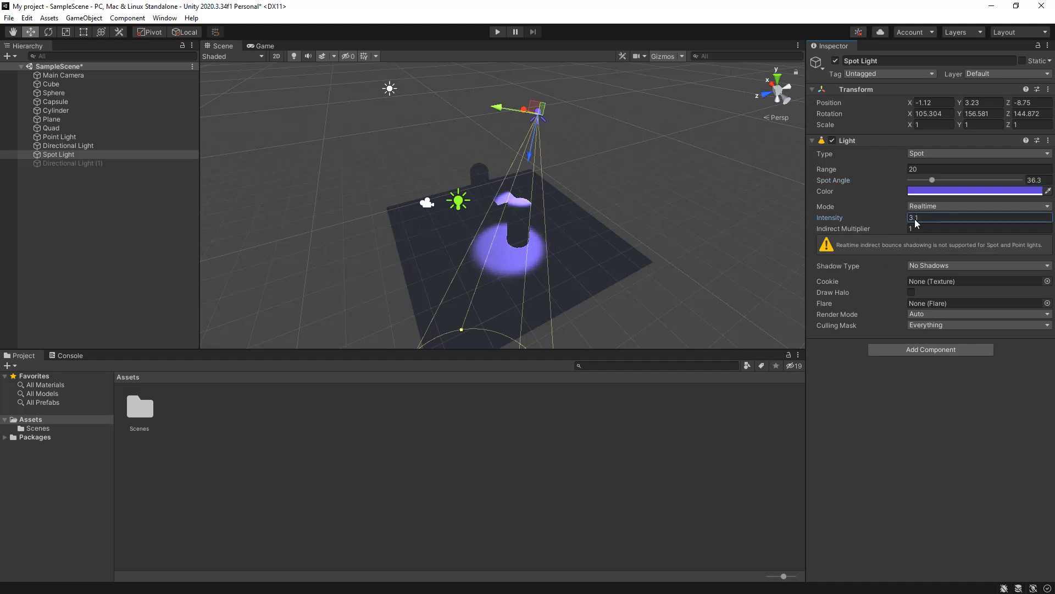
pyautogui.press('BackSpace')
pyautogui.press('BackSpace')
pyautogui.press('BackSpace')
pyautogui.write('0.6')
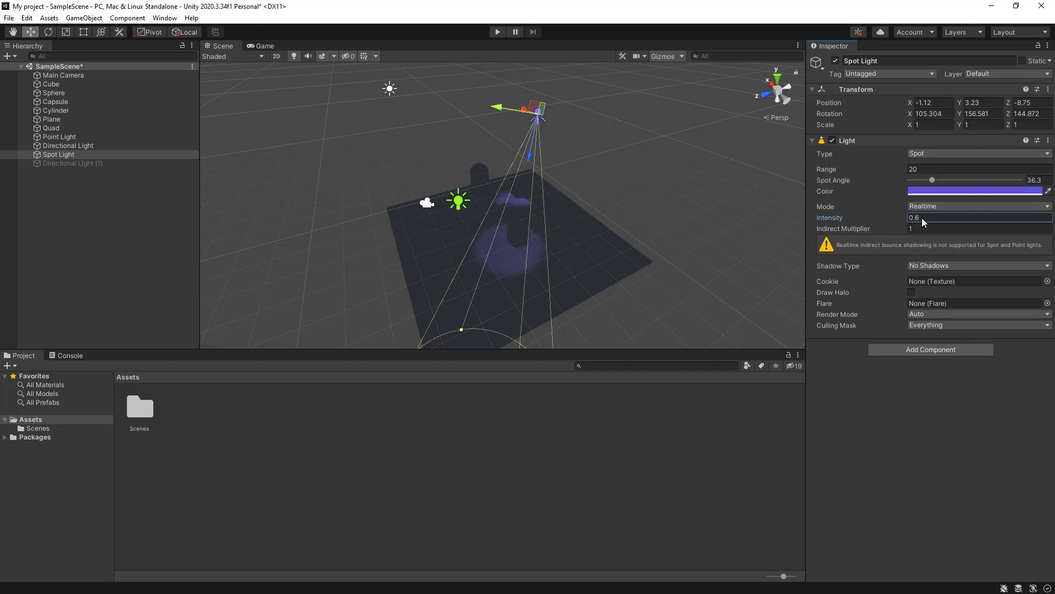
pyautogui.write('1')
pyautogui.click(934, 441)
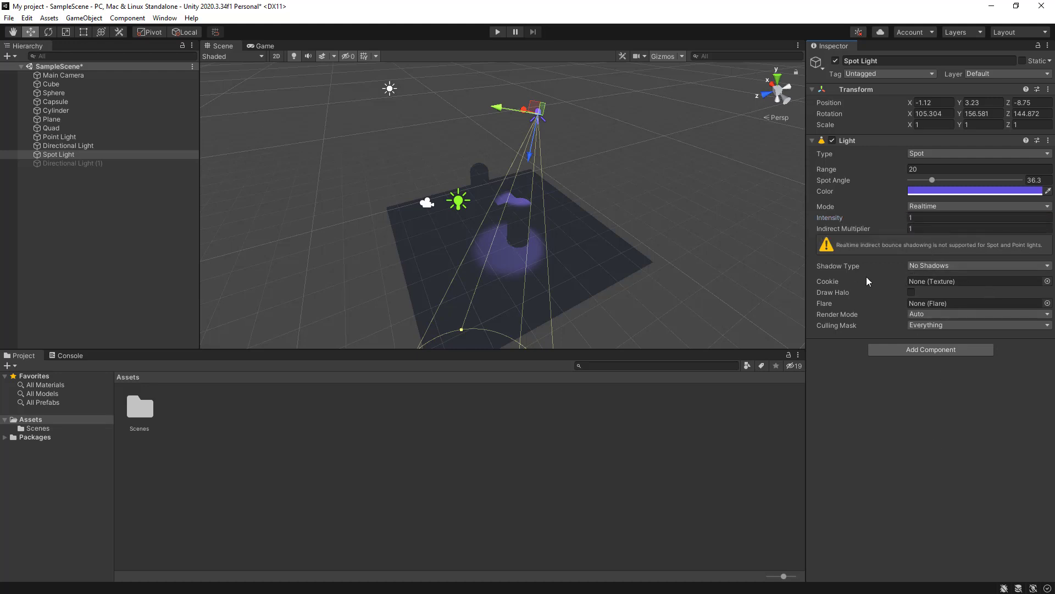
# - Try the Directional type on the Spot Light and inspect the existing Directional Light for comparison
pyautogui.click(941, 265)
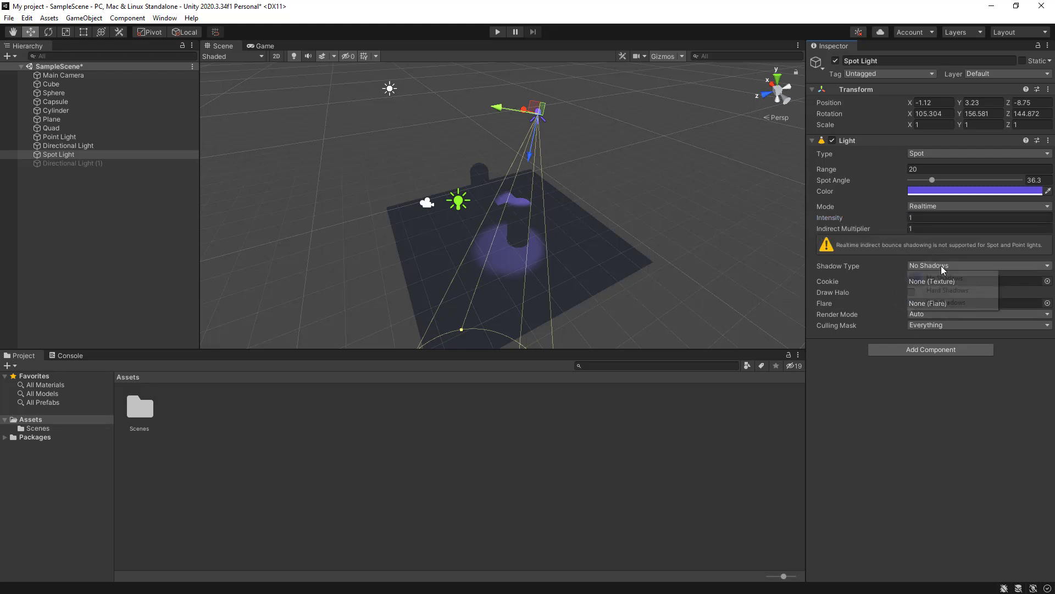
pyautogui.click(891, 198)
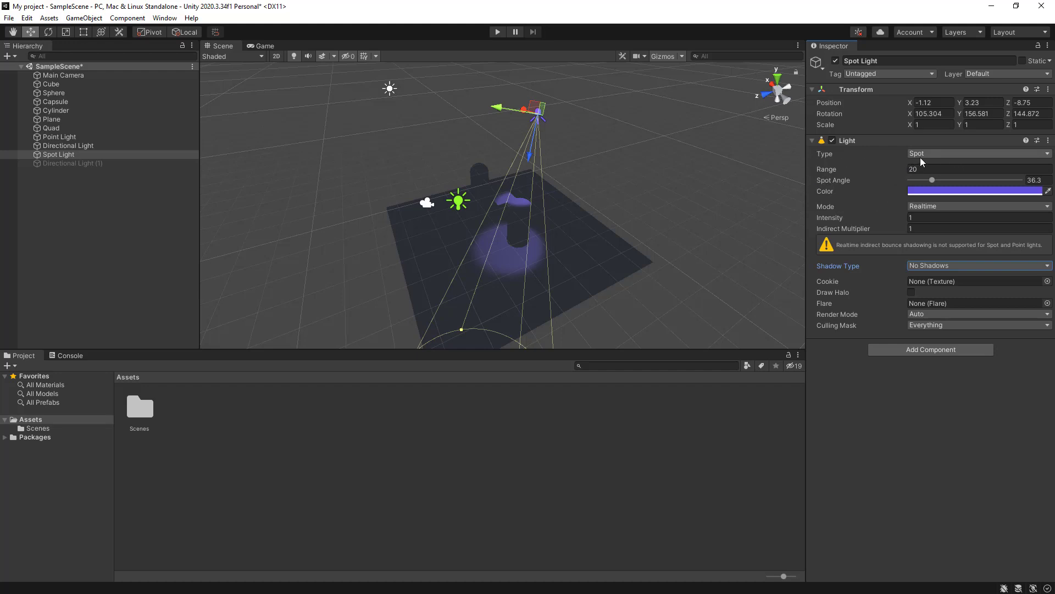
pyautogui.click(945, 155)
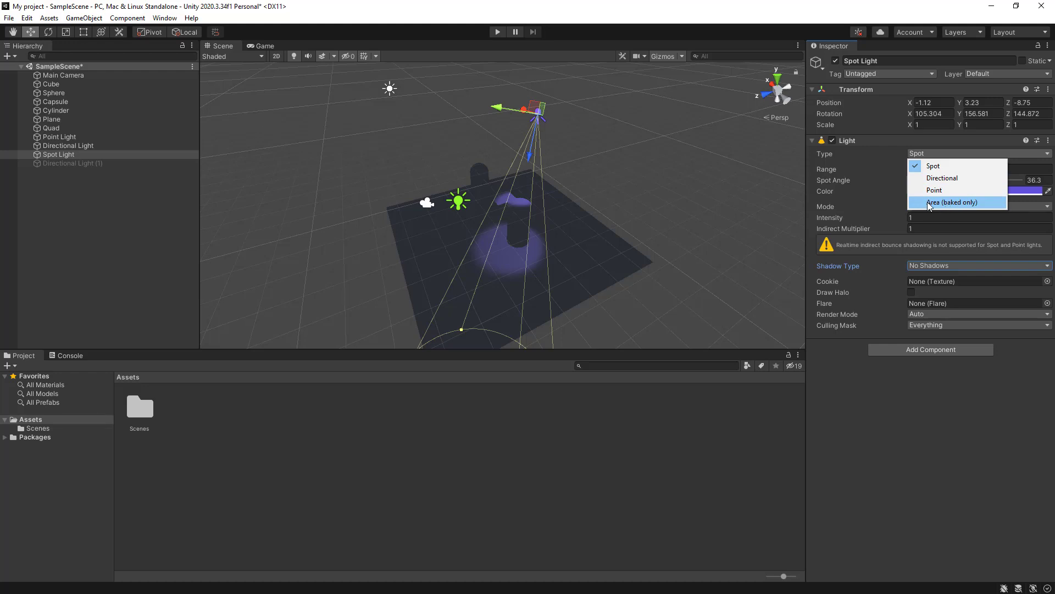
pyautogui.click(953, 180)
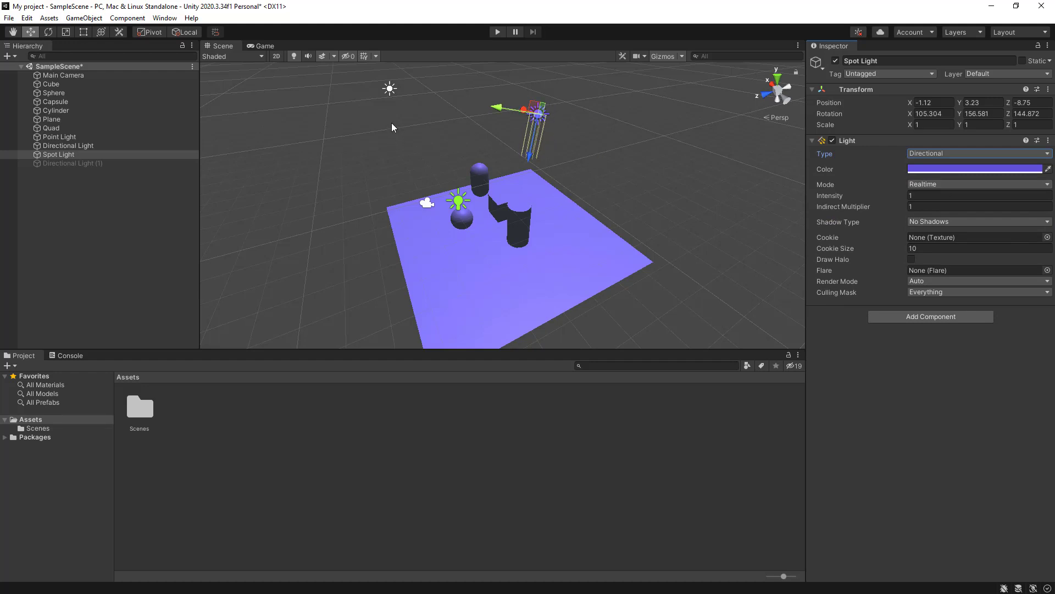
pyautogui.click(390, 89)
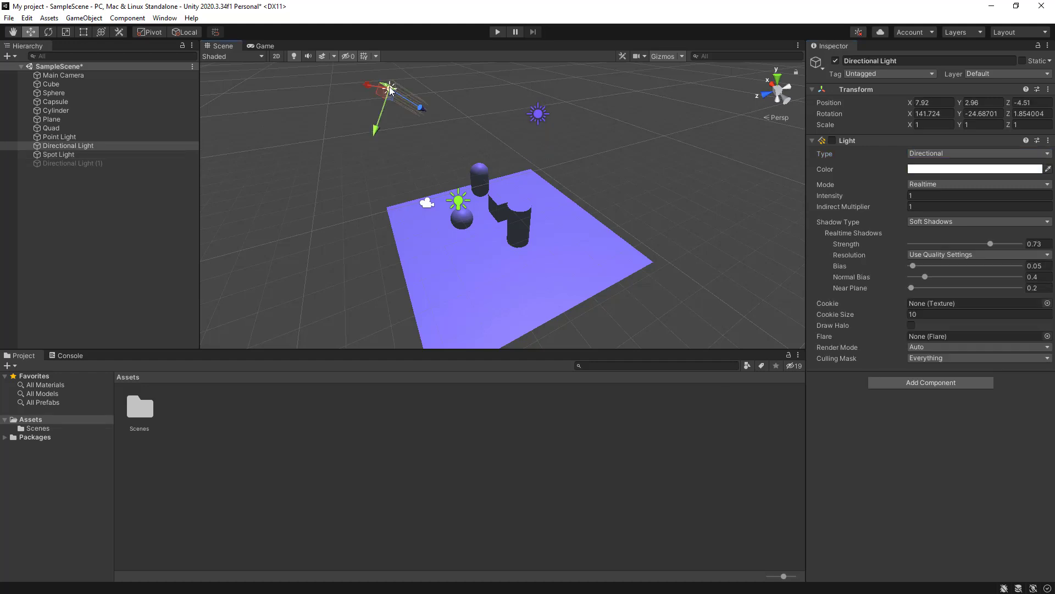
pyautogui.click(355, 130)
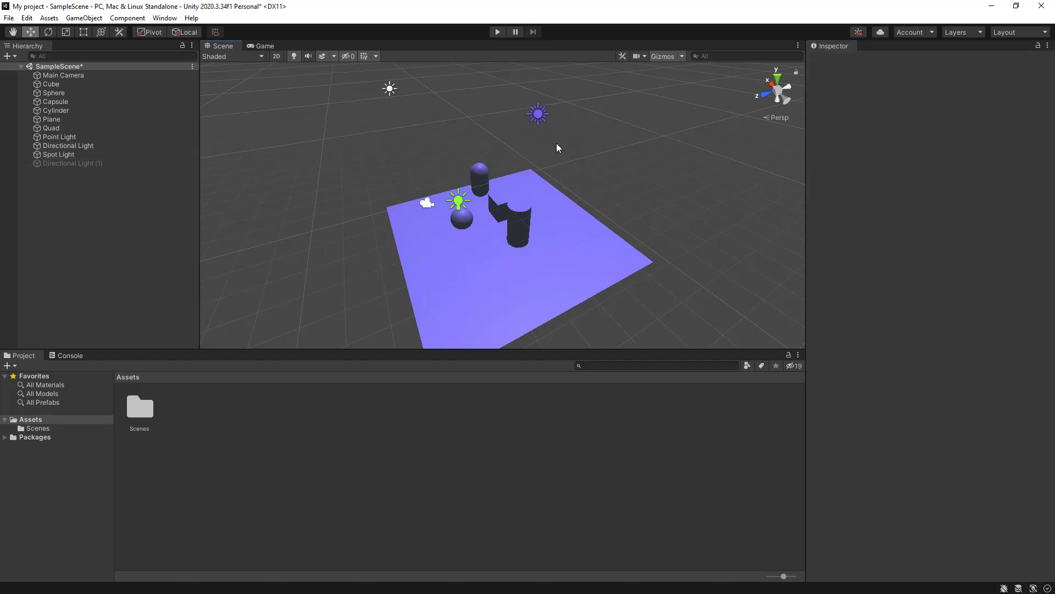
# - Set the Spot Light's type to Point, review the available light types and leave the light deselected
pyautogui.click(537, 116)
pyautogui.click(933, 154)
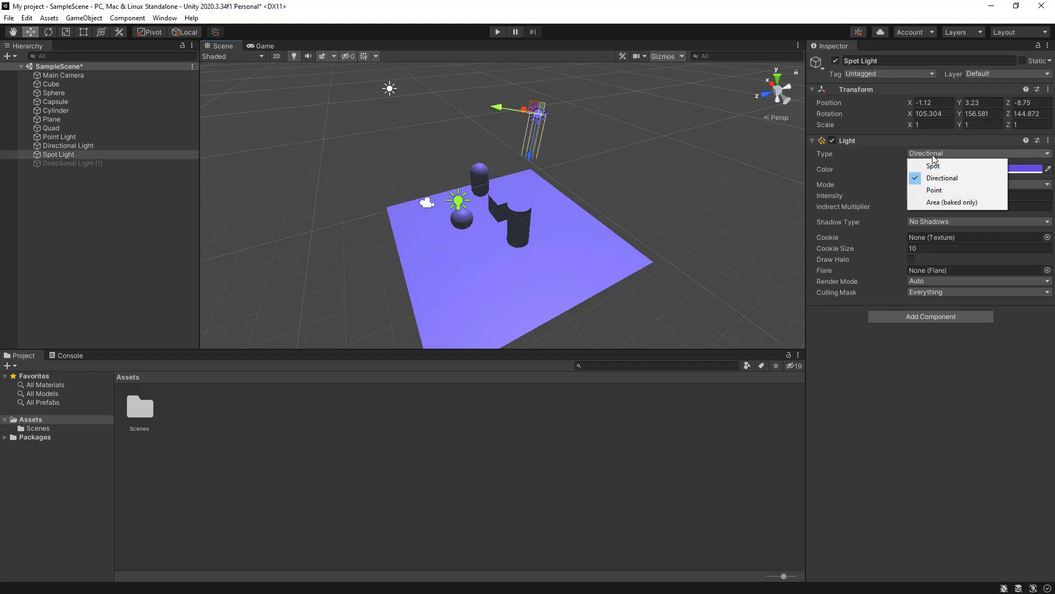
pyautogui.click(937, 192)
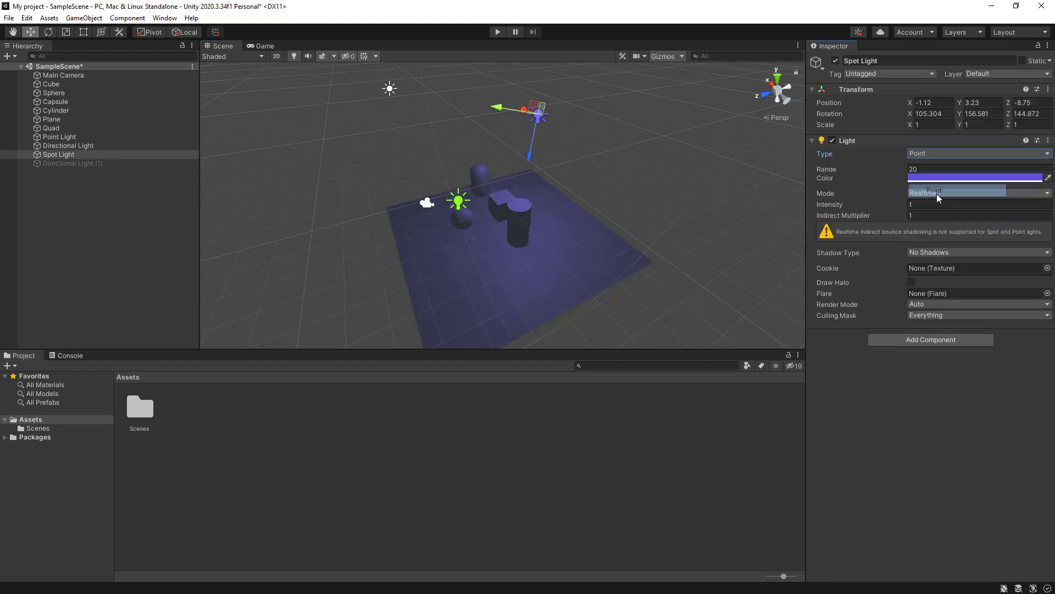
pyautogui.click(707, 201)
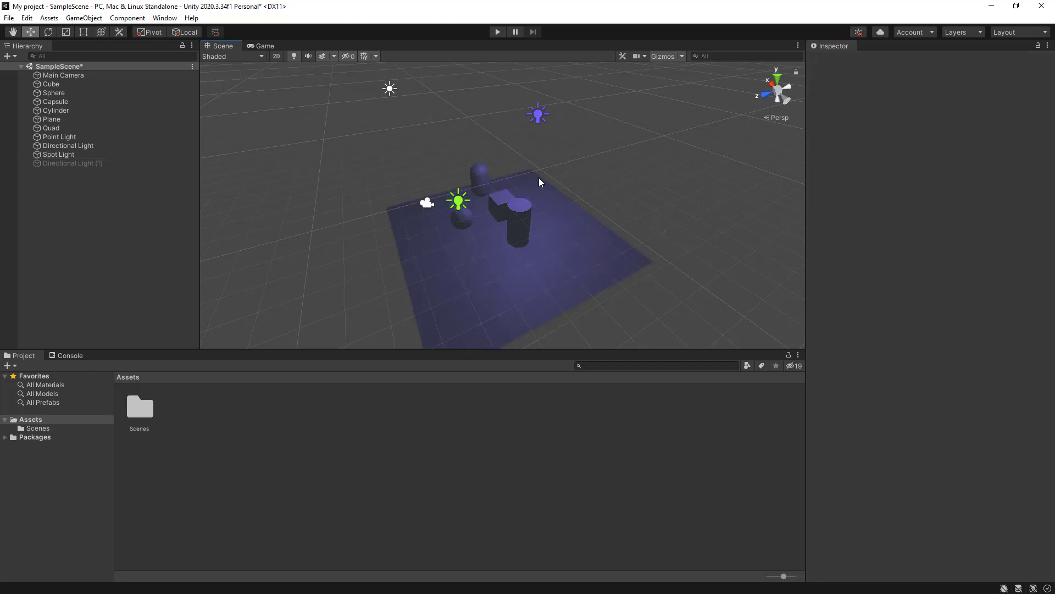
pyautogui.click(540, 123)
pyautogui.click(928, 155)
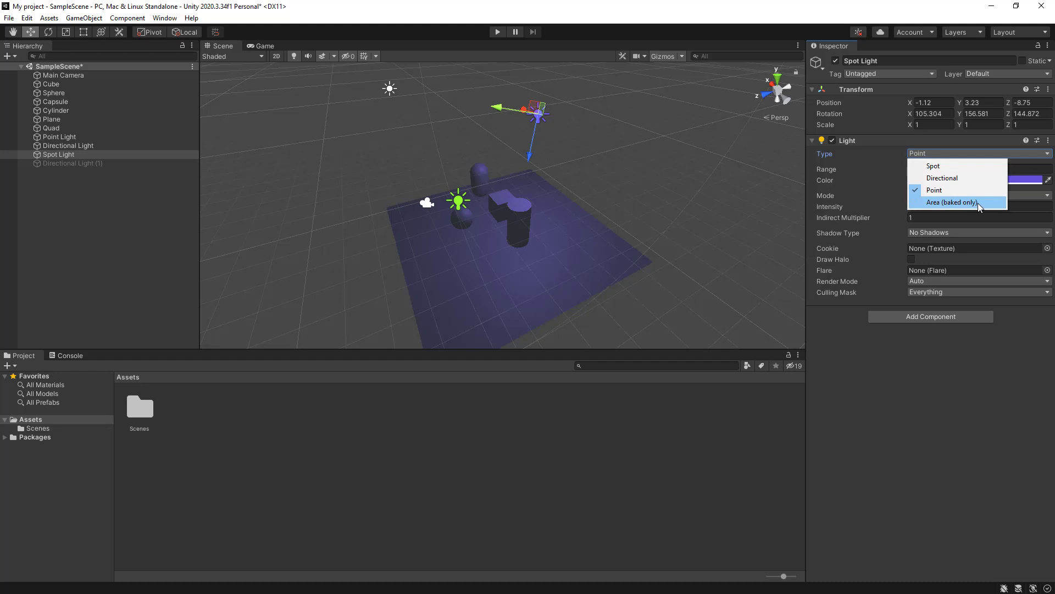
pyautogui.click(575, 146)
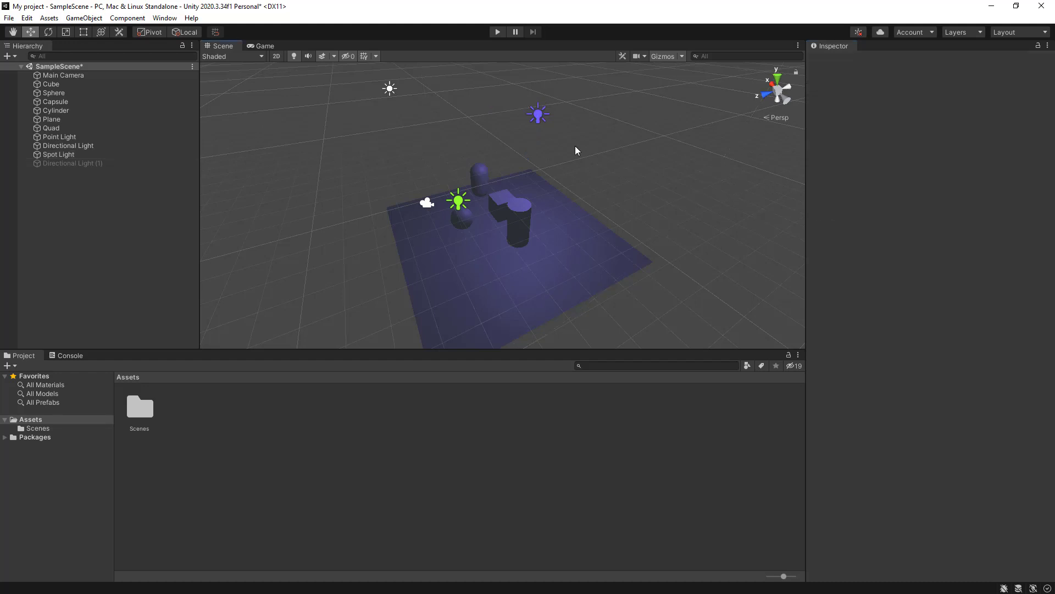